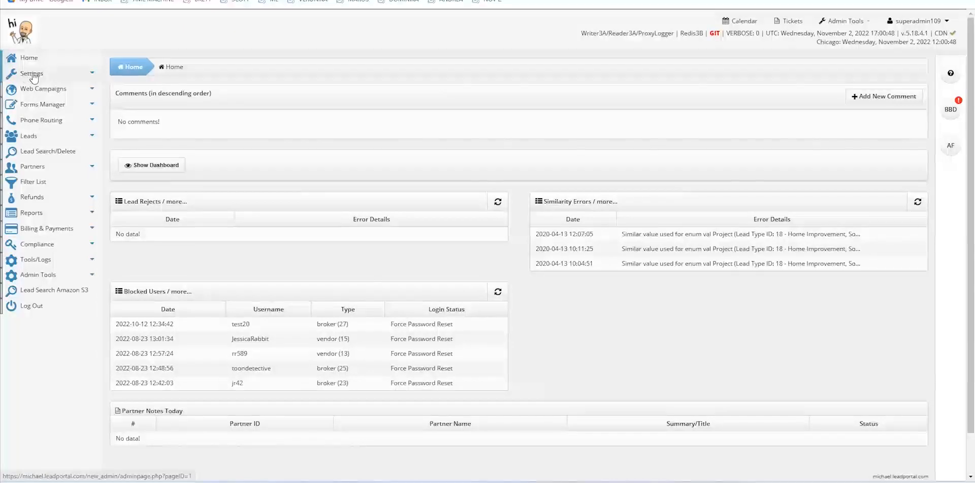
Open User Settings under Settings in the sidebar to see the admin's login details
{"action": "left_click", "coordinate": [32, 74]}
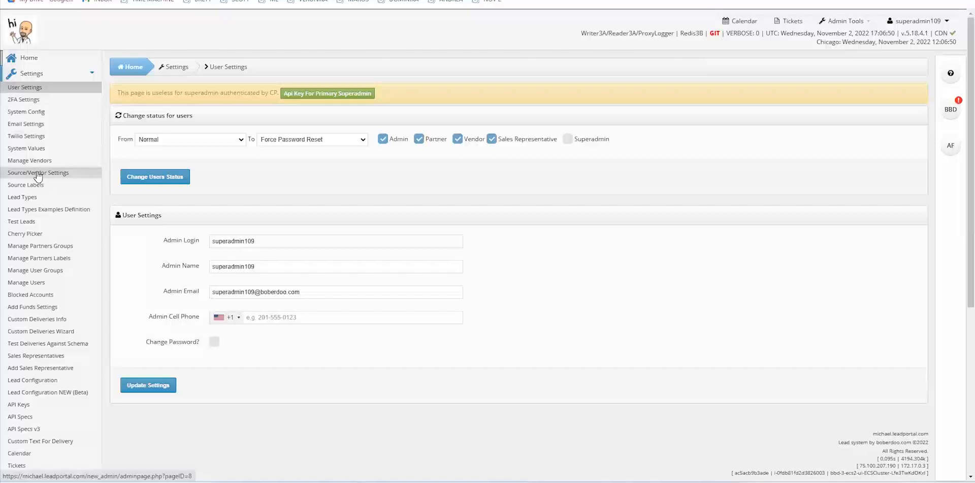
Open Source/Vendor Settings and start the Source Wizard for a new Inbound Phone source
{"action": "left_click", "coordinate": [37, 174]}
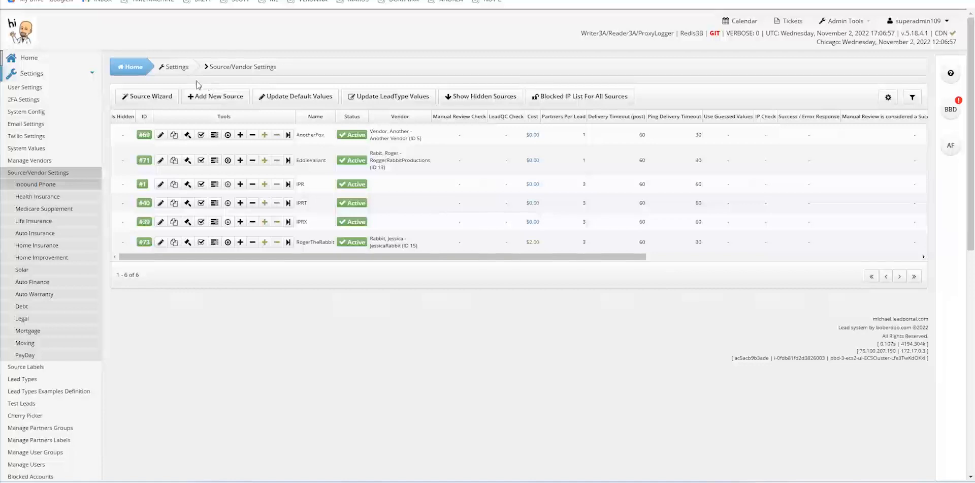
{"action": "left_click", "coordinate": [157, 98]}
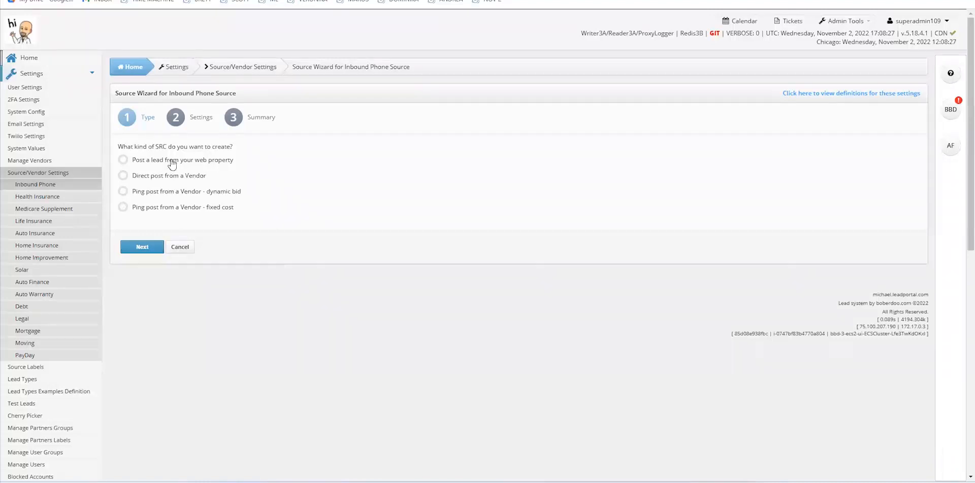
Choose 'Post a lead from your web property' and advance the wizard to its Settings step
{"action": "left_click", "coordinate": [124, 160]}
{"action": "left_click", "coordinate": [147, 249]}
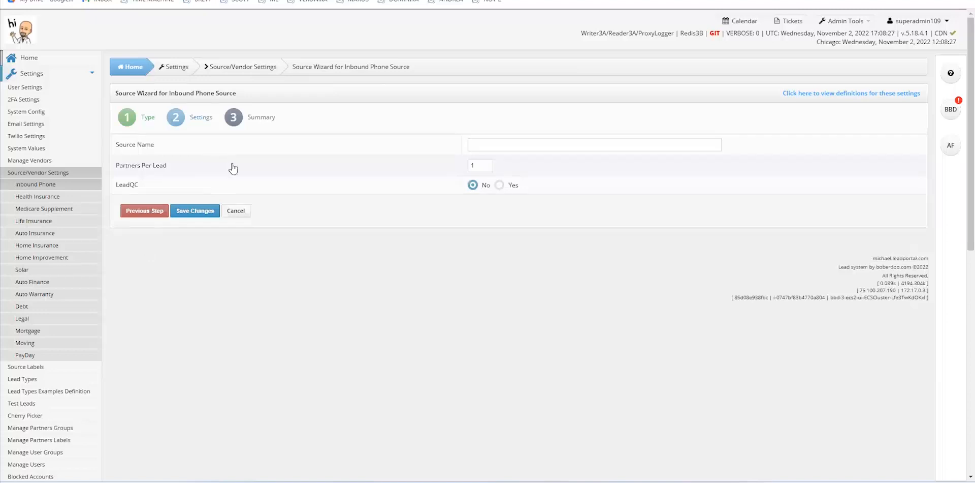
Name the new source 'MickeyMouse' and save it
{"action": "left_click", "coordinate": [498, 144]}
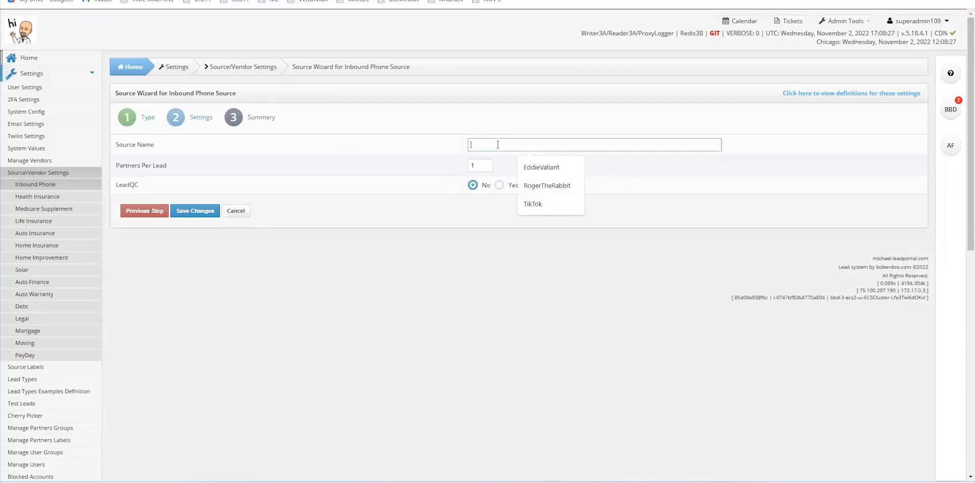
{"action": "type", "text": "MickeyMouse"}
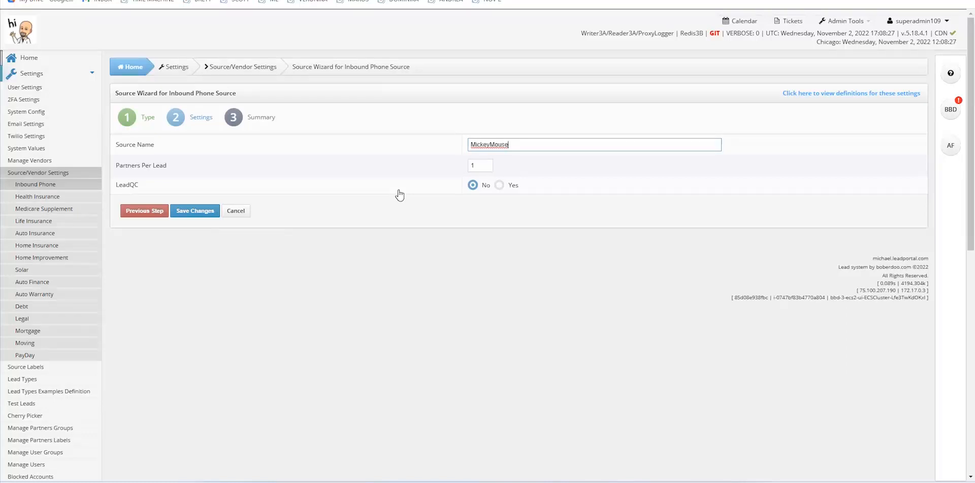
{"action": "left_click", "coordinate": [210, 212]}
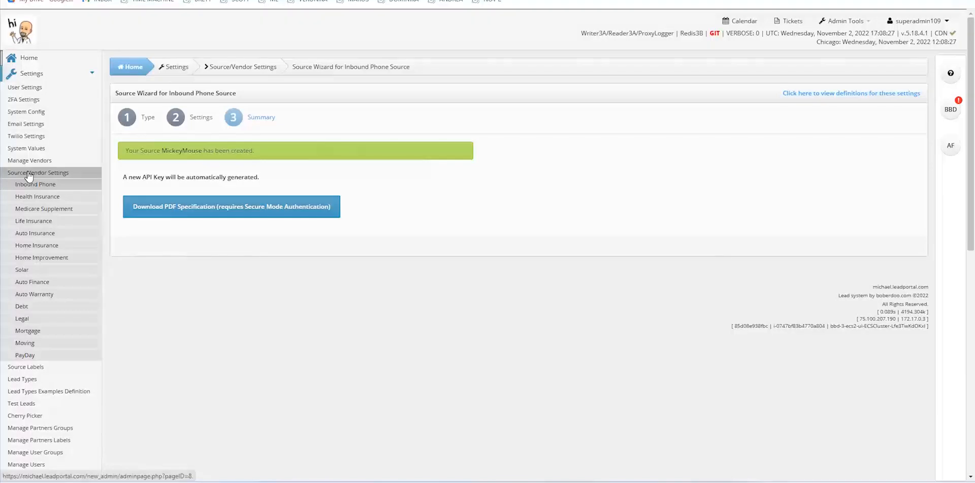
Download the MickeyMouse PDF specification, unlocking Secure Mode with the account password
{"action": "left_click", "coordinate": [182, 206]}
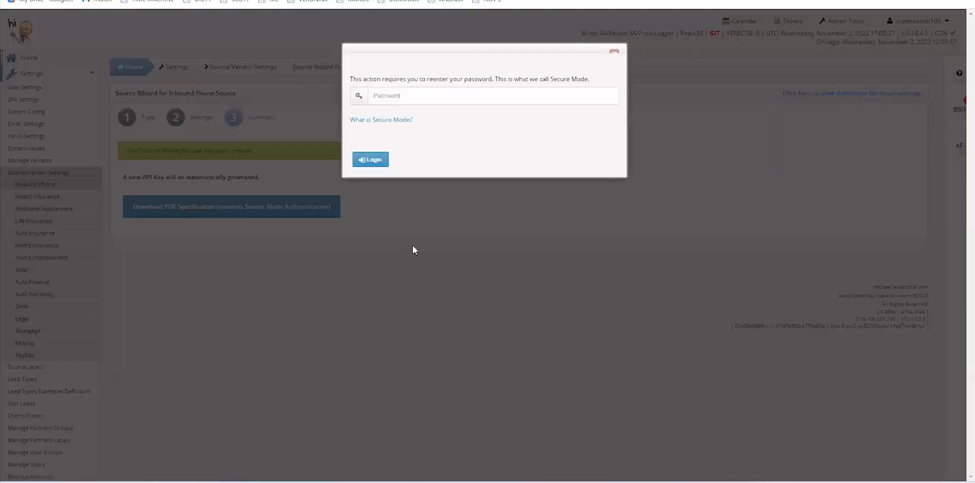
{"action": "left_click", "coordinate": [409, 94]}
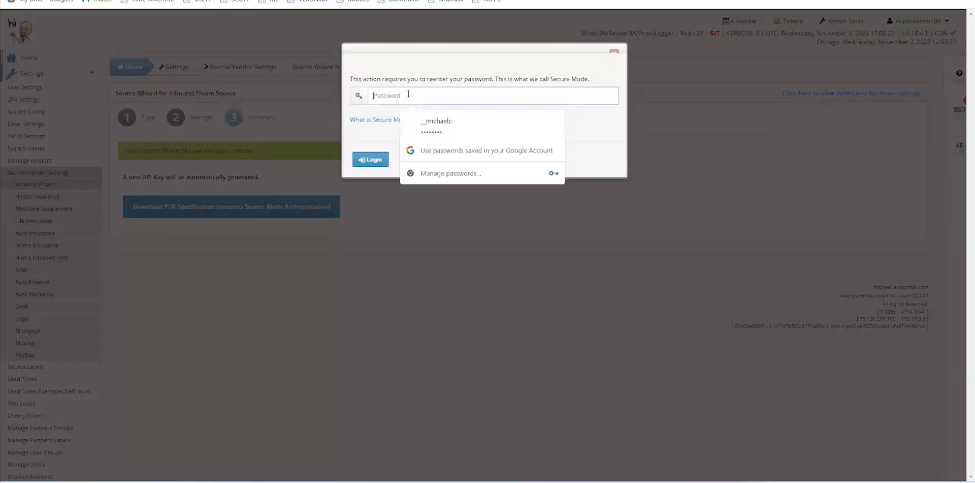
{"action": "type", "text": "••••••••"}
{"action": "left_click", "coordinate": [376, 160]}
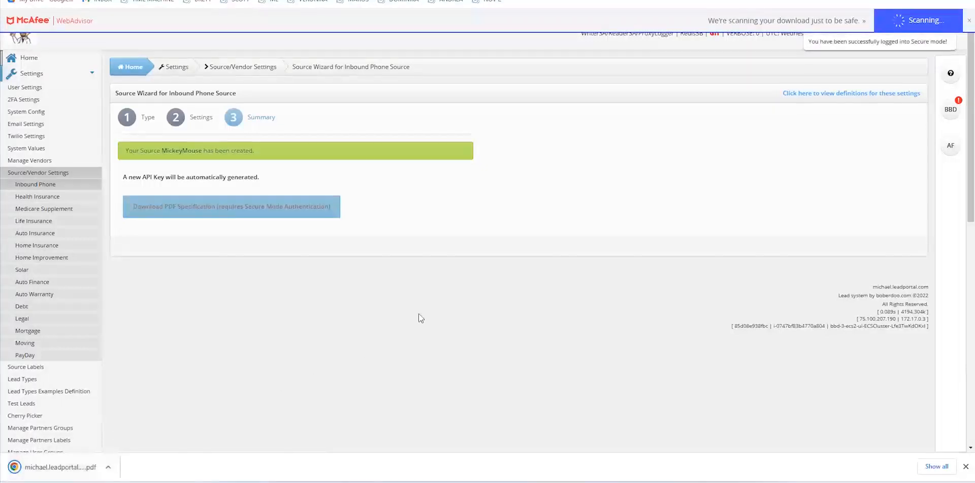
{"action": "left_click", "coordinate": [64, 467]}
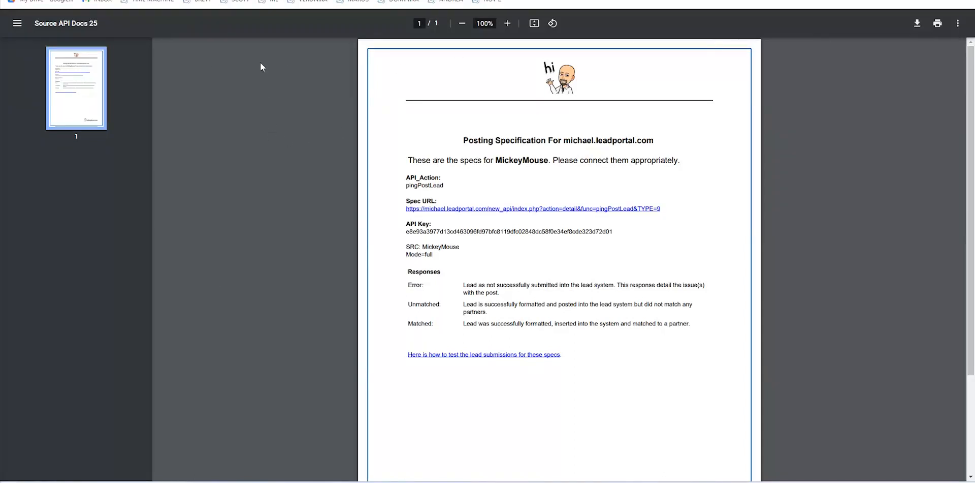
{"action": "left_click", "coordinate": [133, 0]}
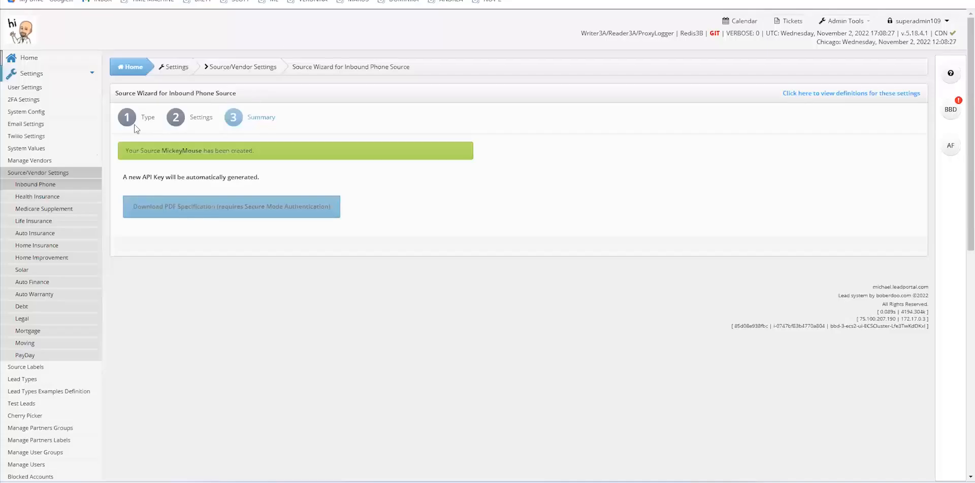
Return to the sources list, check Auto Insurance, and settle on Home Improvement's ten sources
{"action": "left_click", "coordinate": [28, 175]}
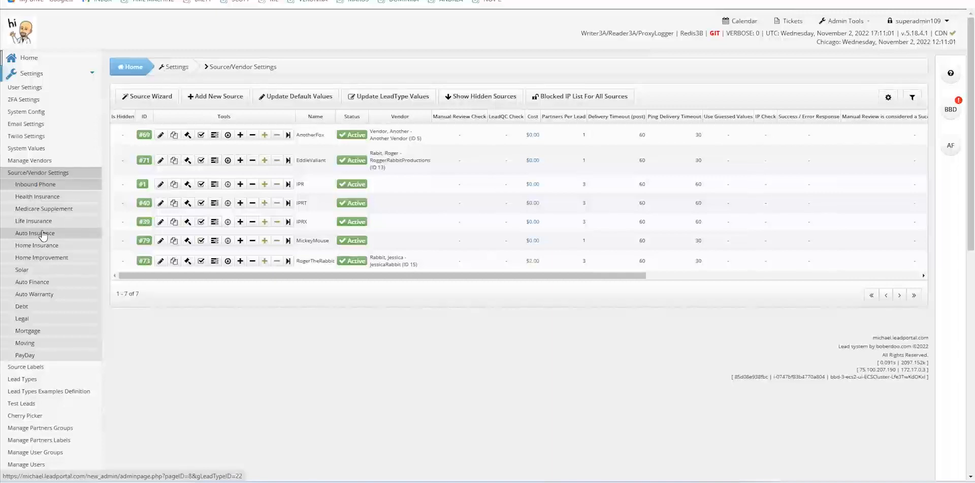
{"action": "left_click", "coordinate": [47, 260]}
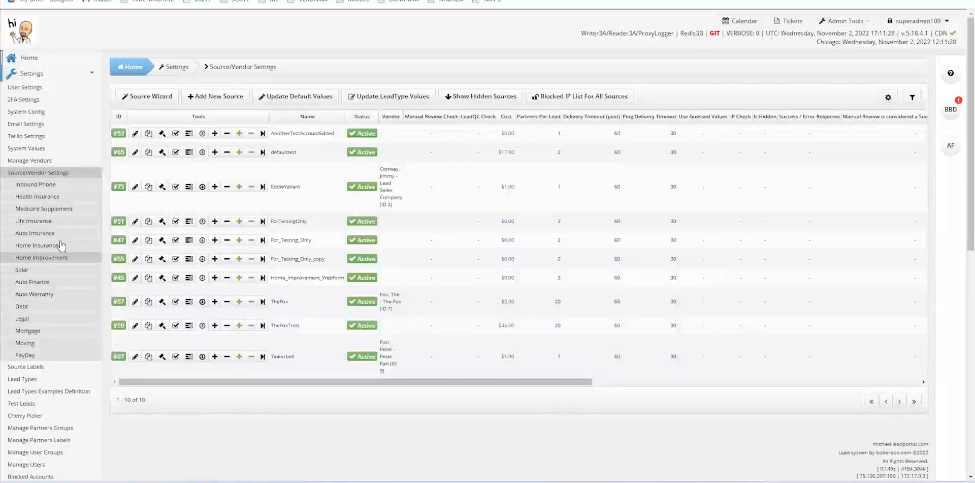
{"action": "left_click", "coordinate": [29, 235]}
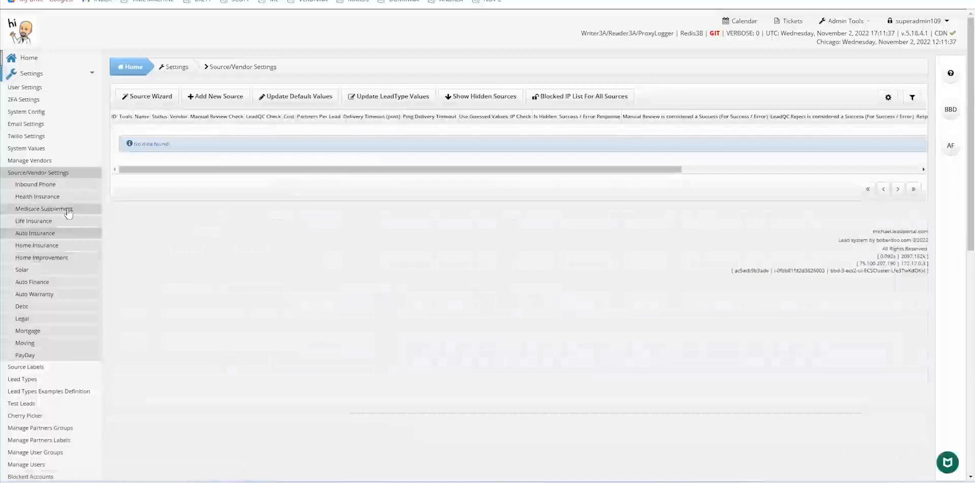
{"action": "left_click", "coordinate": [28, 259]}
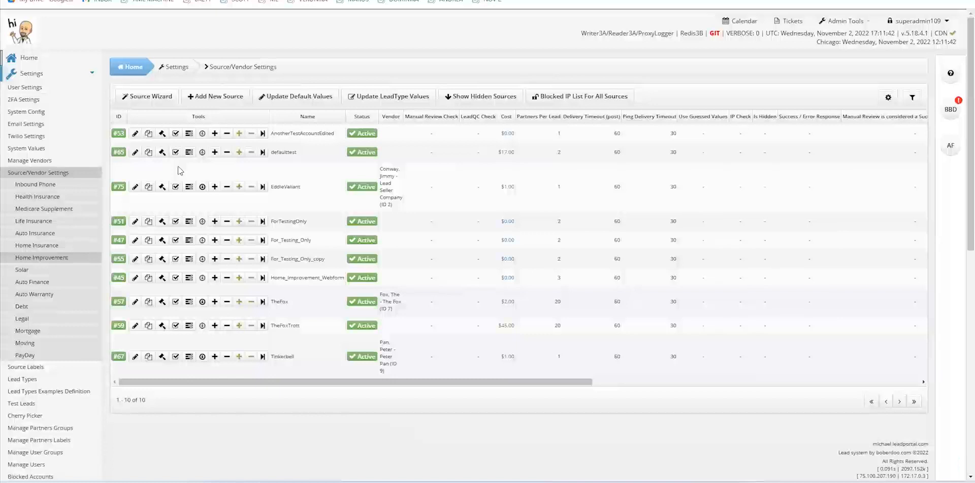
Open the AnotherTestAccountEdited source's settings and scroll through them
{"action": "left_click", "coordinate": [136, 134]}
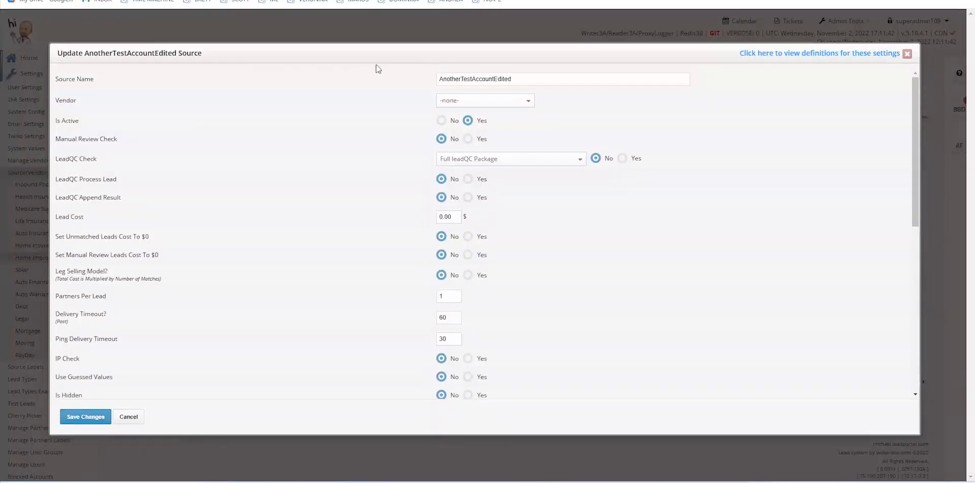
{"action": "left_click", "coordinate": [904, 54]}
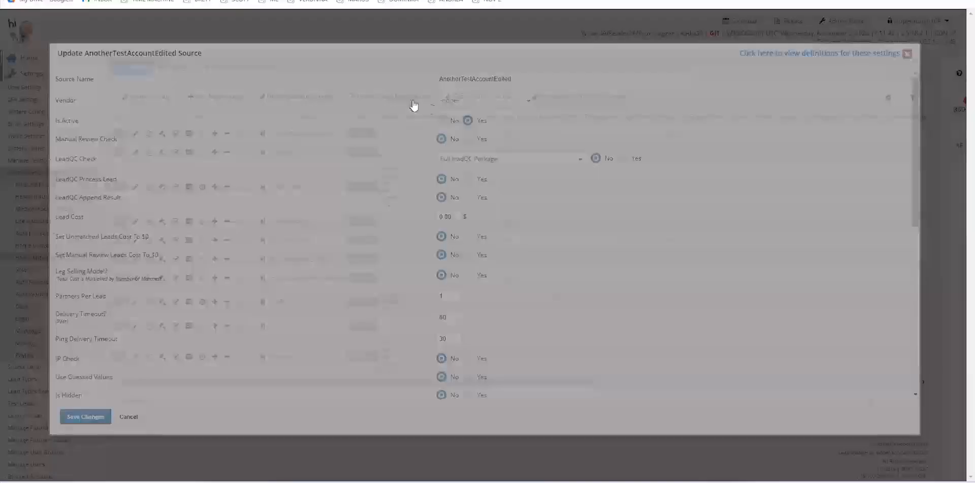
{"action": "left_click", "coordinate": [135, 134]}
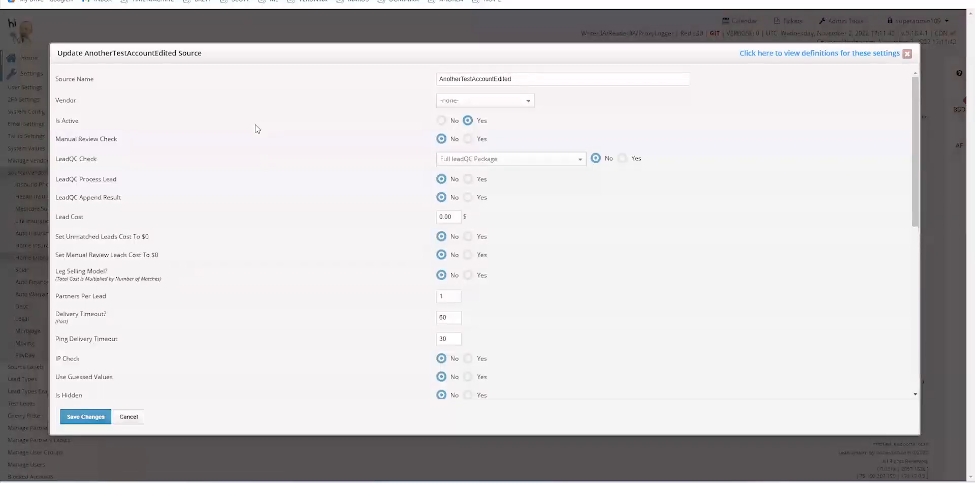
{"action": "scroll", "coordinate": [257, 129], "scroll_direction": "down", "scroll_amount": 4}
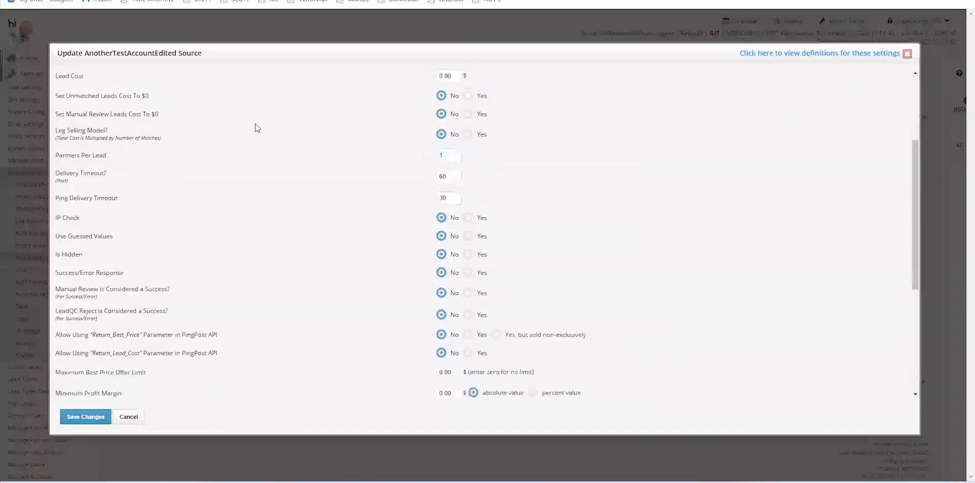
{"action": "scroll", "coordinate": [257, 128], "scroll_direction": "down", "scroll_amount": 2}
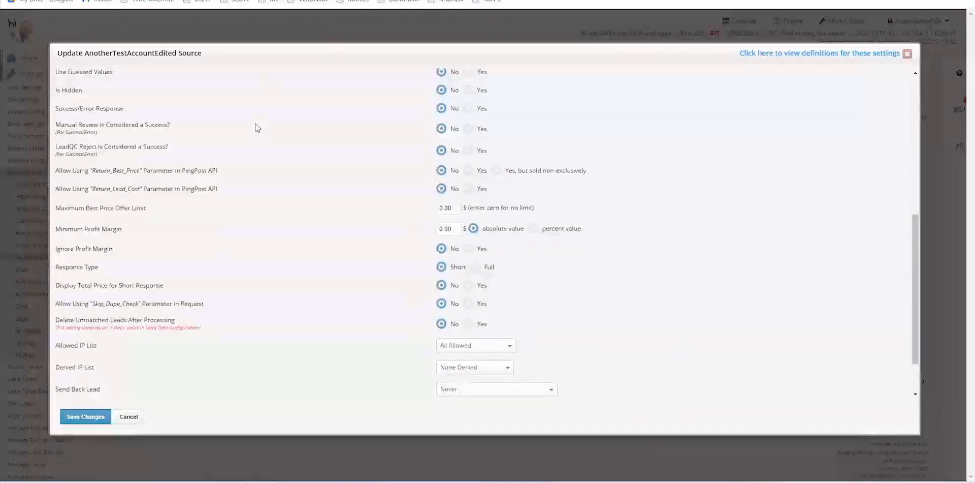
{"action": "scroll", "coordinate": [257, 128], "scroll_direction": "down", "scroll_amount": 1}
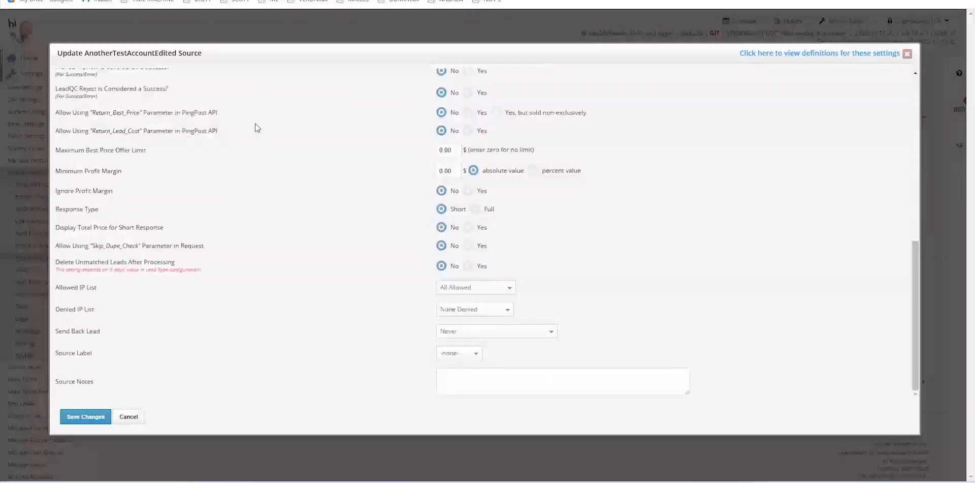
{"action": "scroll", "coordinate": [257, 128], "scroll_direction": "up", "scroll_amount": 8}
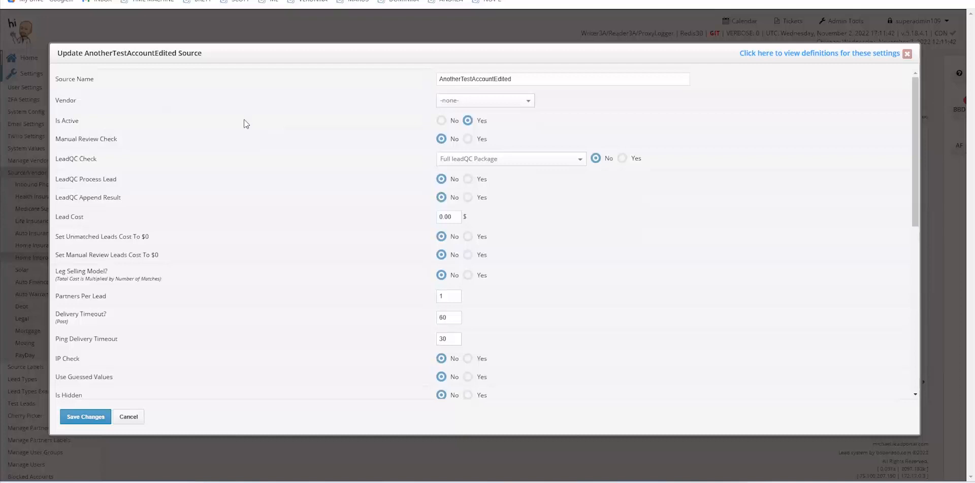
{"action": "scroll", "coordinate": [246, 127], "scroll_direction": "down", "scroll_amount": 2}
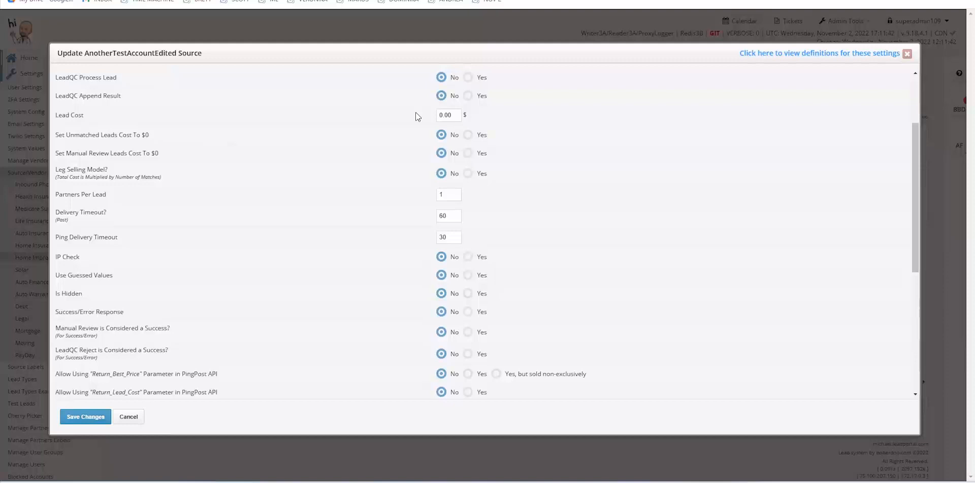
{"action": "scroll", "coordinate": [397, 128], "scroll_direction": "down", "scroll_amount": 3}
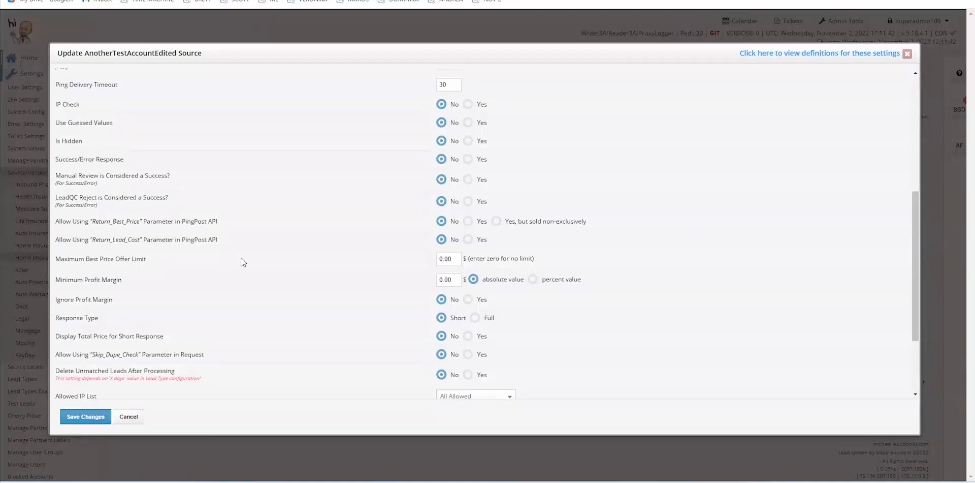
{"action": "scroll", "coordinate": [241, 262], "scroll_direction": "up", "scroll_amount": 5}
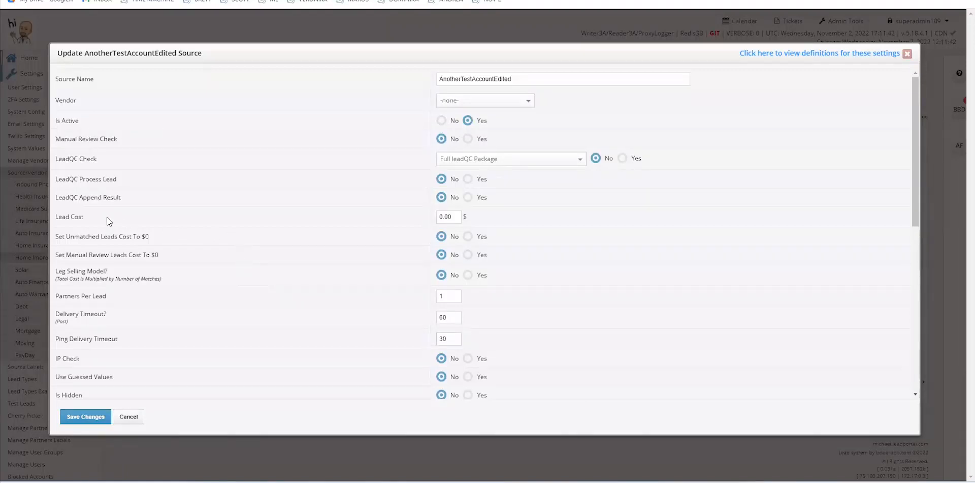
Review its Lead Cost and Vendor options, leaving Vendor at -none-, and close the dialog
{"action": "triple_click", "coordinate": [60, 216]}
{"action": "scroll", "coordinate": [278, 255], "scroll_direction": "down", "scroll_amount": 1}
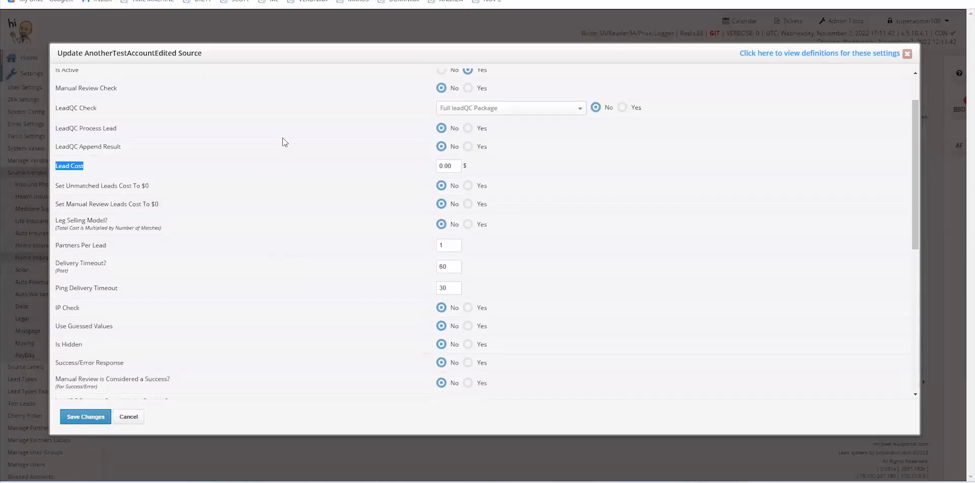
{"action": "scroll", "coordinate": [283, 142], "scroll_direction": "up", "scroll_amount": 1}
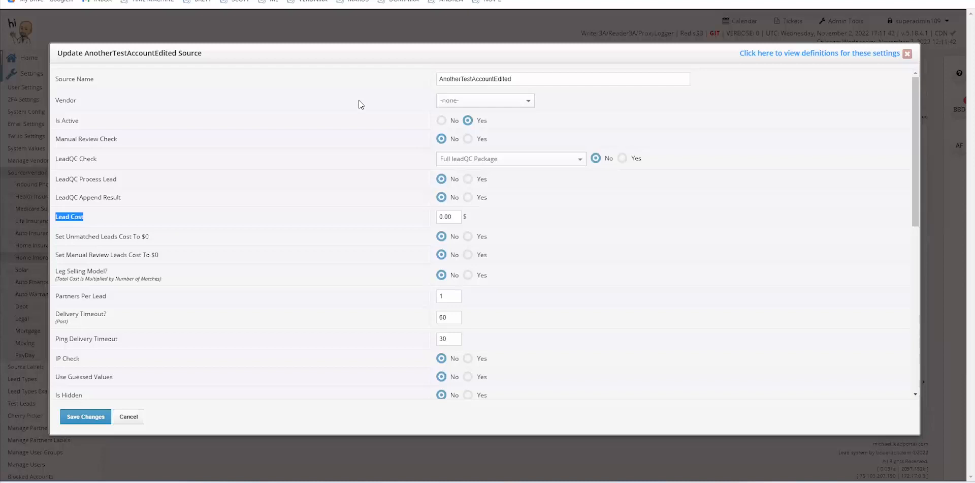
{"action": "double_click", "coordinate": [65, 100]}
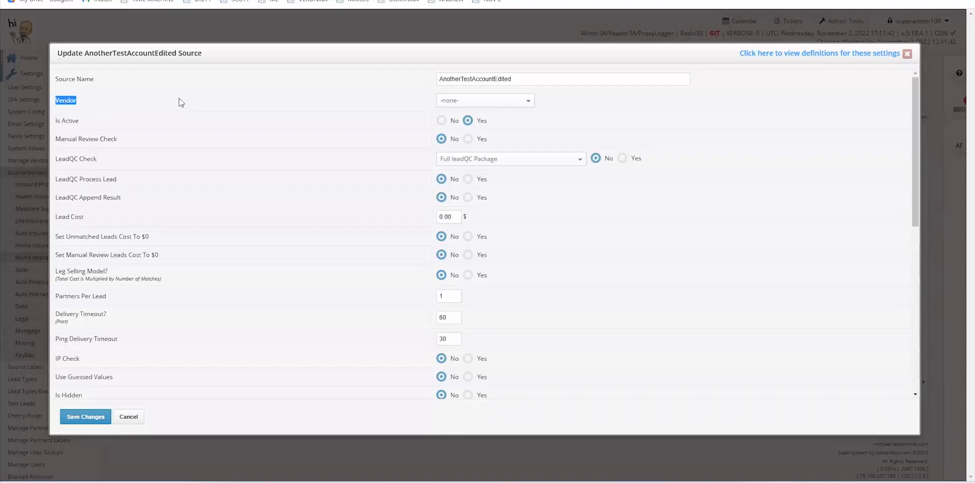
{"action": "left_click", "coordinate": [532, 106]}
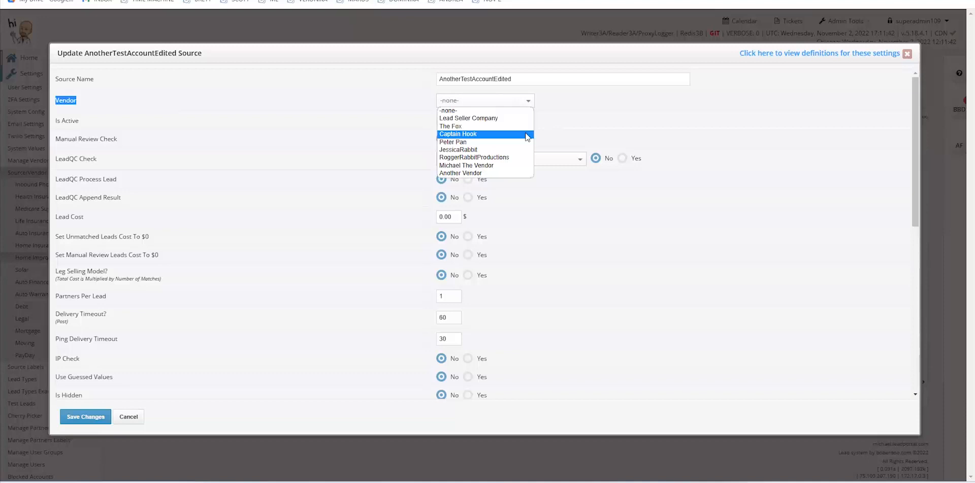
{"action": "left_click", "coordinate": [609, 108]}
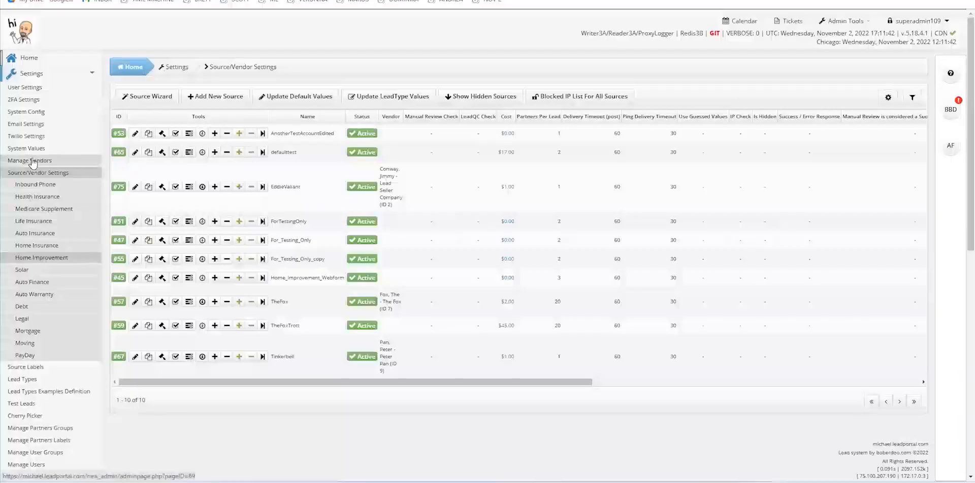
Open Manage Vendors to list the seven vendors, such as Captain Hook and The Fox
{"action": "left_click", "coordinate": [32, 160]}
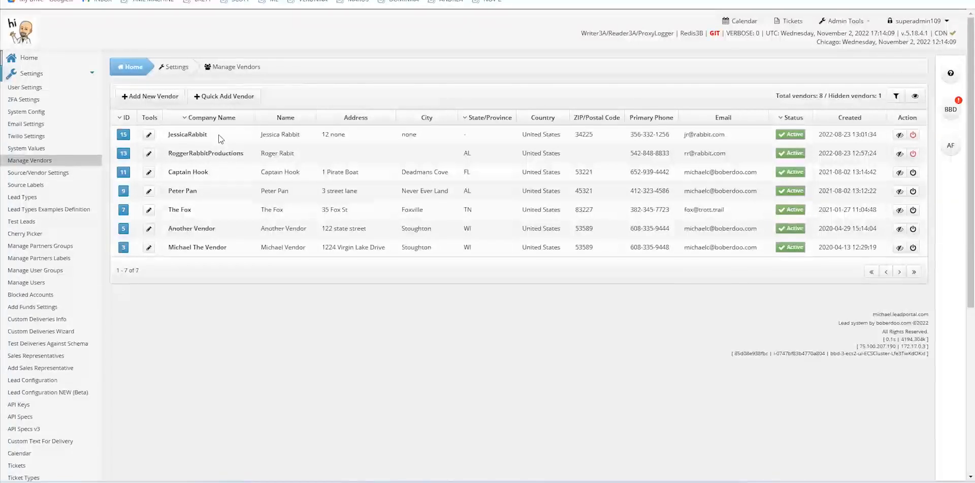
Open vendor 15 and scroll through its permissions, with Leads, Reports and other areas Disabled
{"action": "left_click", "coordinate": [150, 136]}
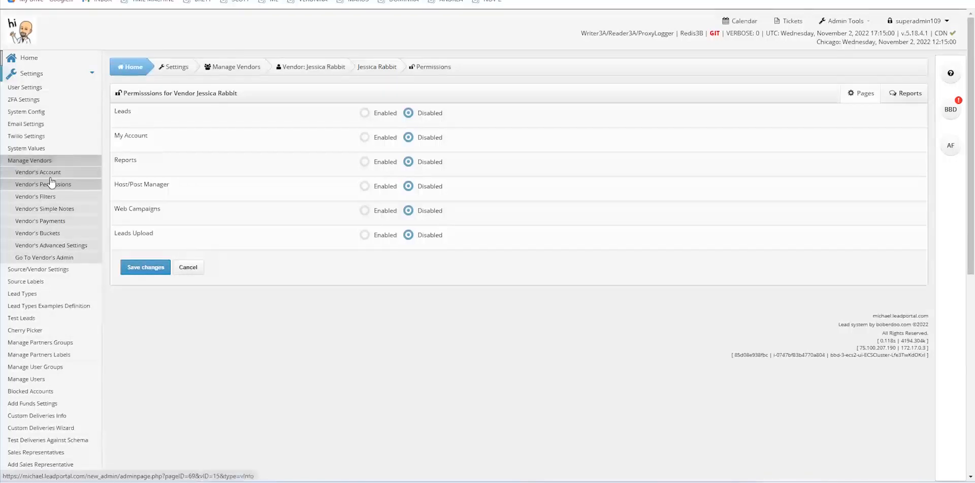
{"action": "scroll", "coordinate": [49, 192], "scroll_direction": "down", "scroll_amount": 1}
{"action": "scroll", "coordinate": [49, 192], "scroll_direction": "down", "scroll_amount": 1}
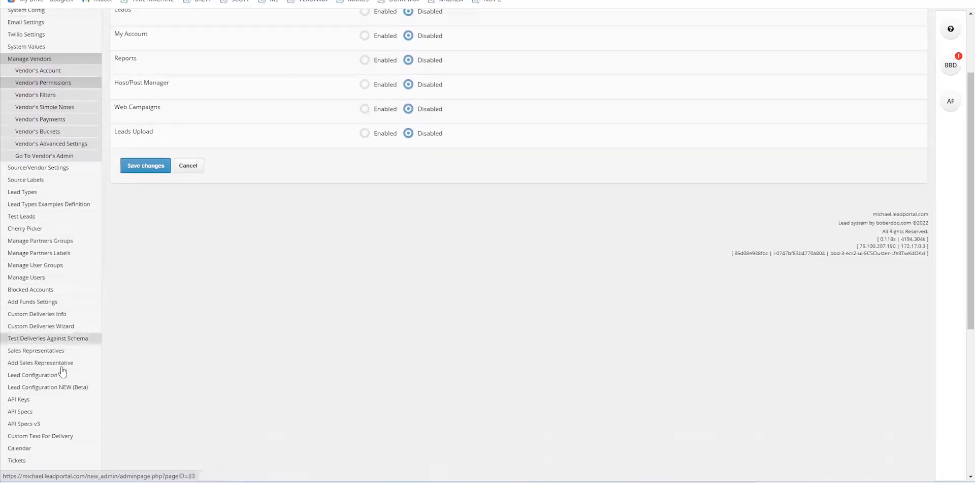
{"action": "scroll", "coordinate": [51, 263], "scroll_direction": "up", "scroll_amount": 2}
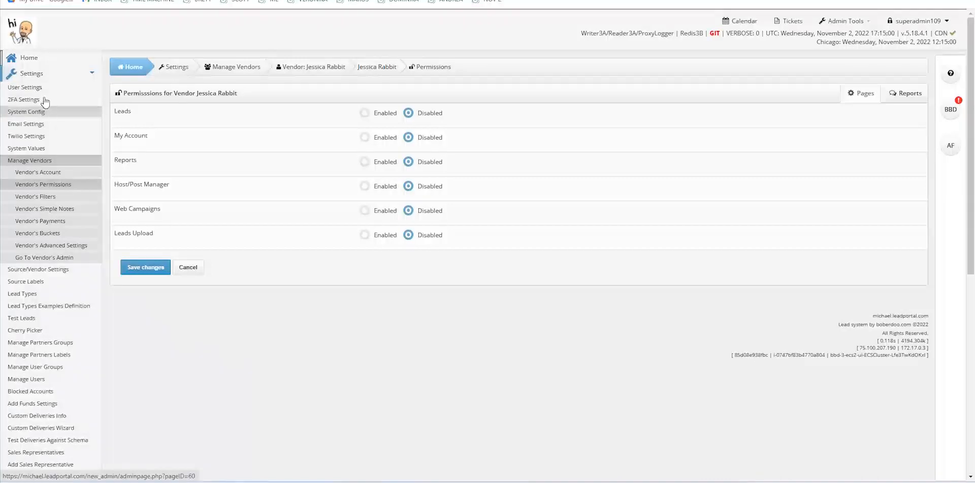
{"action": "scroll", "coordinate": [31, 375], "scroll_direction": "down", "scroll_amount": 3}
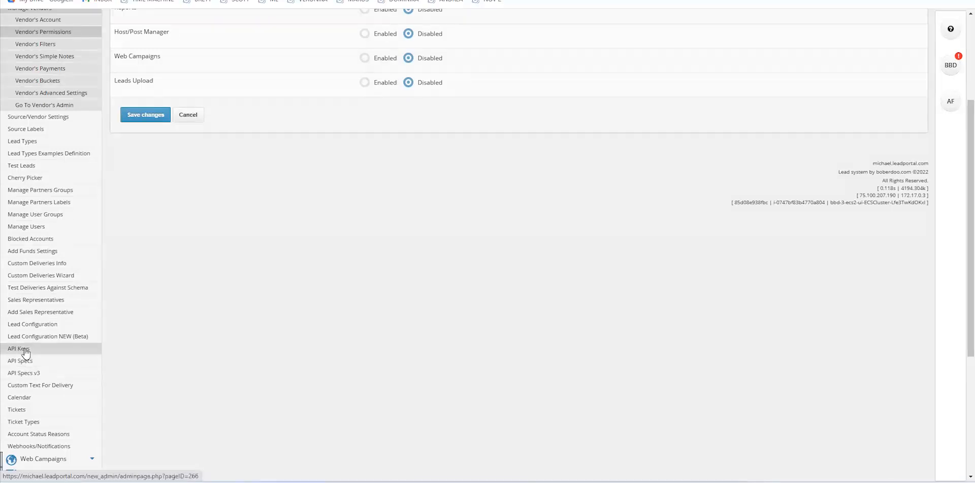
From the API Keys list of 10 keys, reveal one key, copy it, and close the popup
{"action": "left_click", "coordinate": [25, 349]}
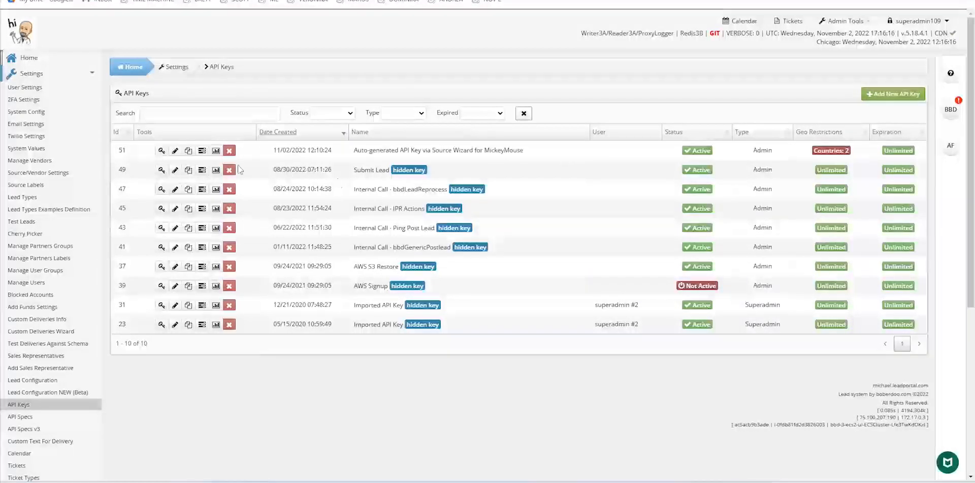
{"action": "left_click", "coordinate": [161, 170]}
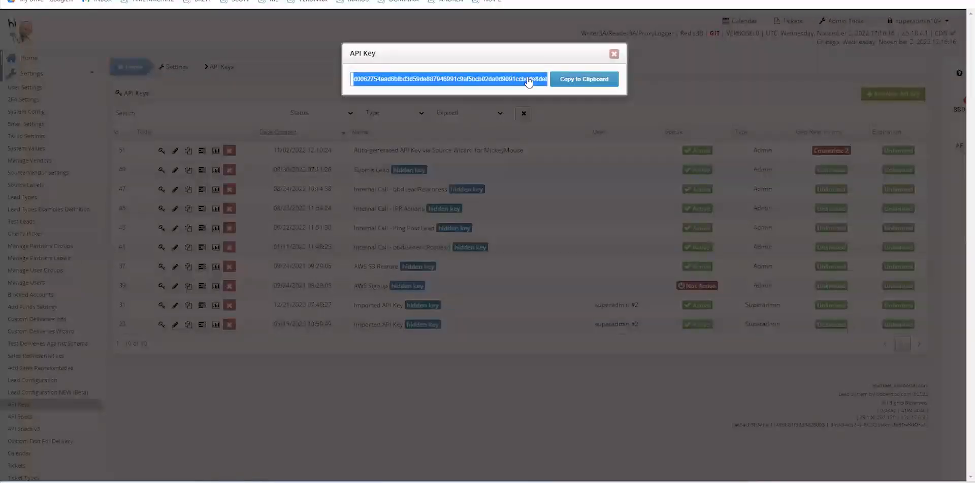
{"action": "left_click", "coordinate": [598, 81]}
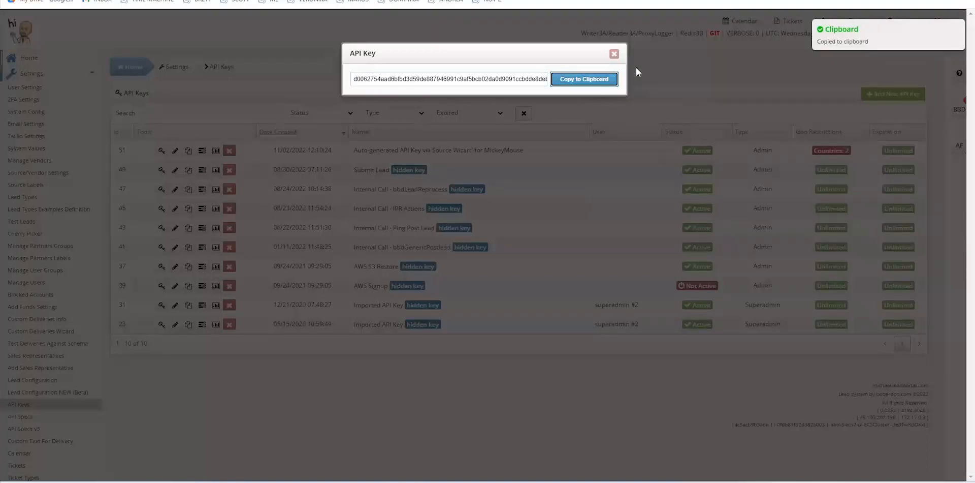
{"action": "left_click", "coordinate": [614, 53]}
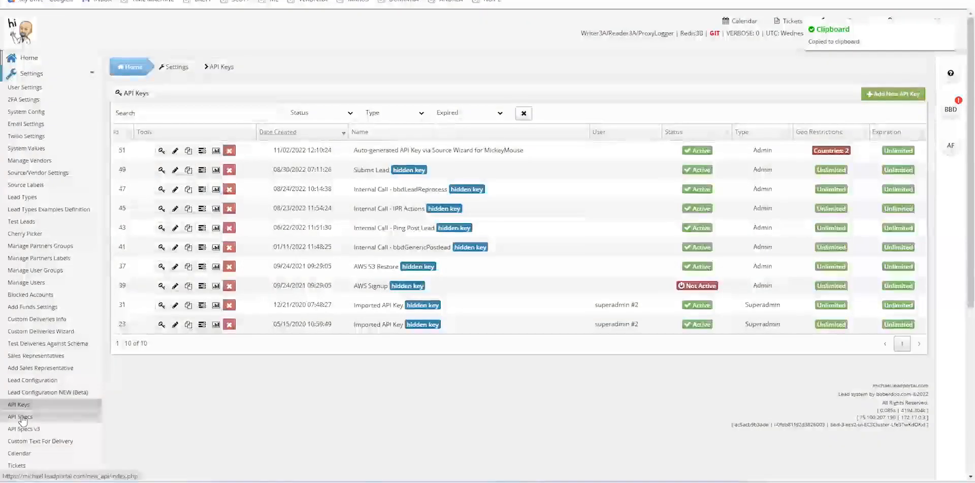
Open the API Specs documentation and scroll through the list of API actions
{"action": "left_click", "coordinate": [20, 417]}
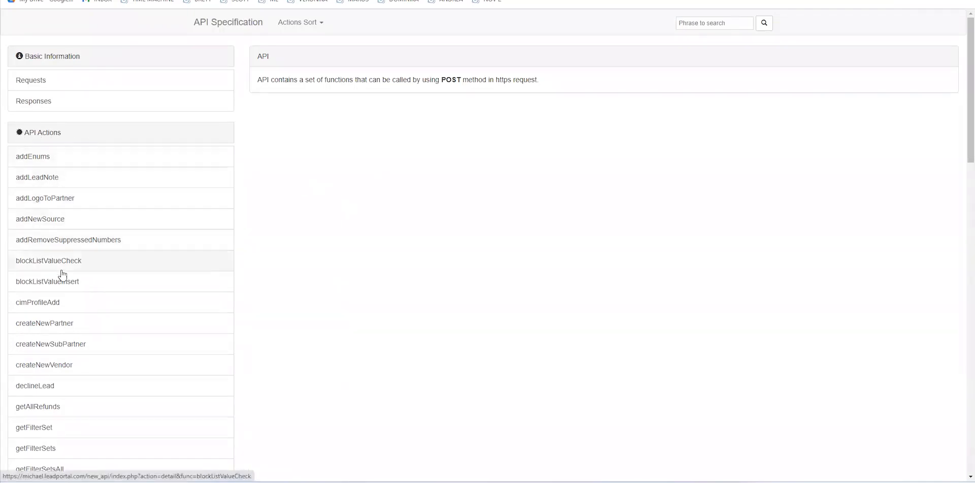
{"action": "scroll", "coordinate": [72, 373], "scroll_direction": "down", "scroll_amount": 1}
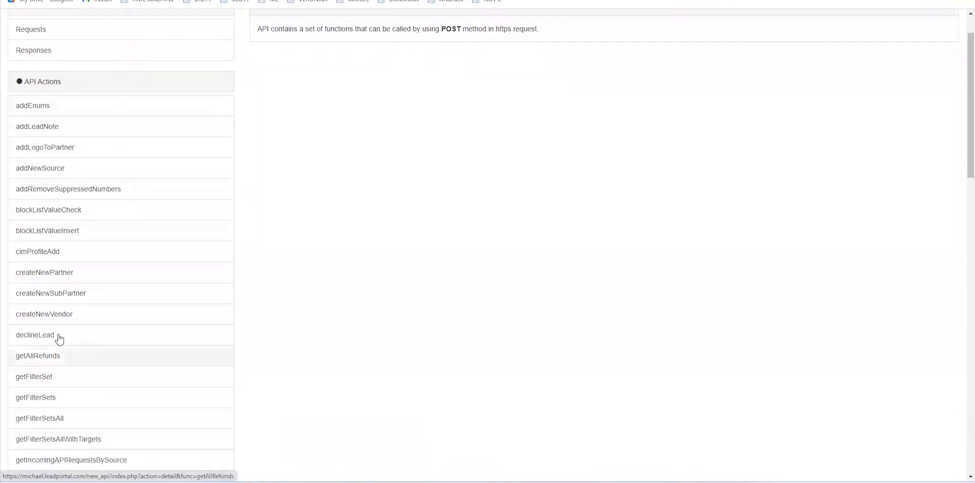
{"action": "scroll", "coordinate": [53, 308], "scroll_direction": "down", "scroll_amount": 1}
{"action": "scroll", "coordinate": [53, 317], "scroll_direction": "down", "scroll_amount": 1}
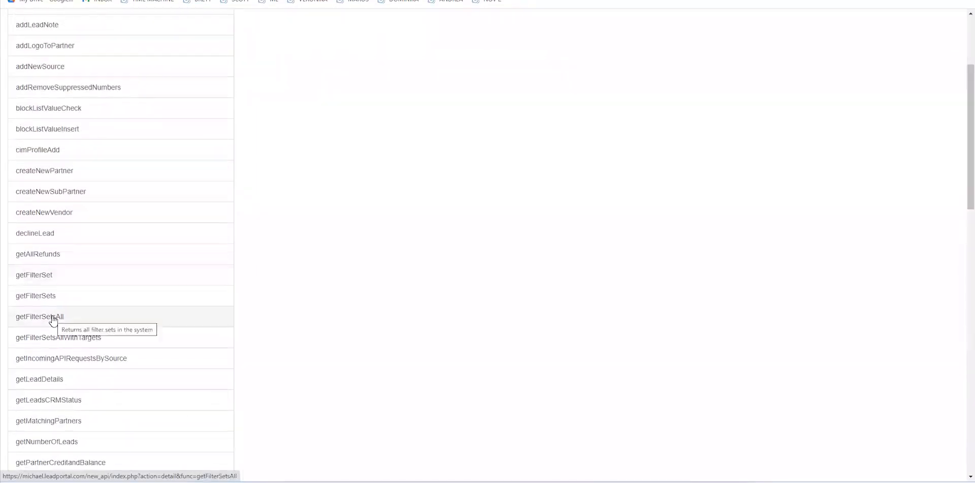
{"action": "scroll", "coordinate": [53, 320], "scroll_direction": "down", "scroll_amount": 2}
{"action": "scroll", "coordinate": [53, 320], "scroll_direction": "down", "scroll_amount": 6}
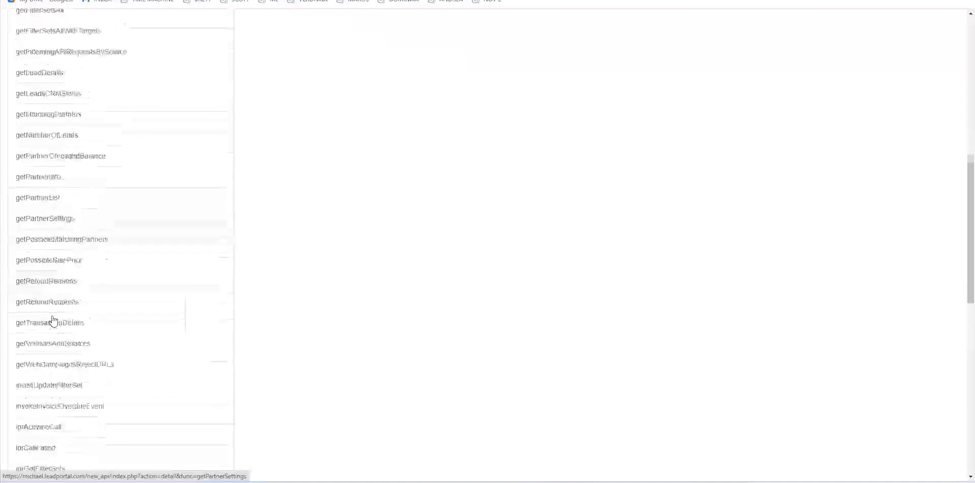
{"action": "scroll", "coordinate": [52, 323], "scroll_direction": "down", "scroll_amount": 2}
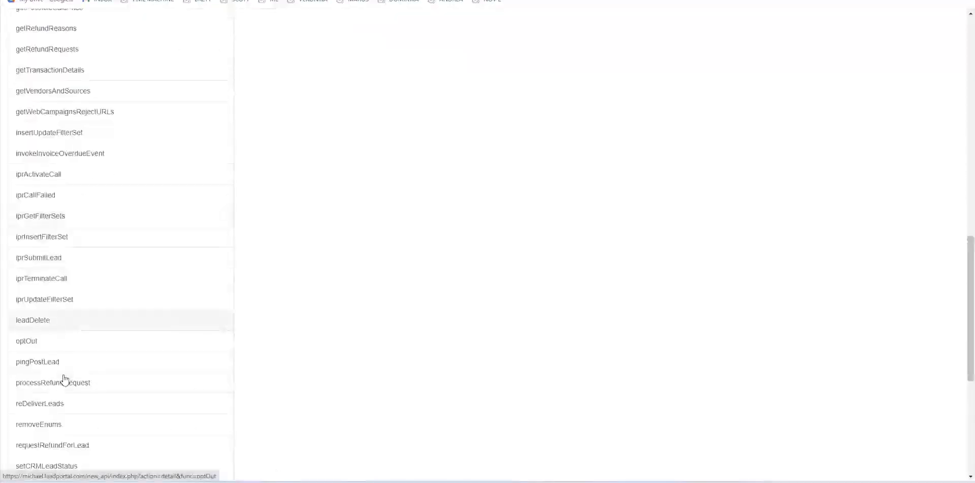
Review the pingPostLead spec for the Home Improvement lead type, then return to API Keys
{"action": "left_click", "coordinate": [42, 365]}
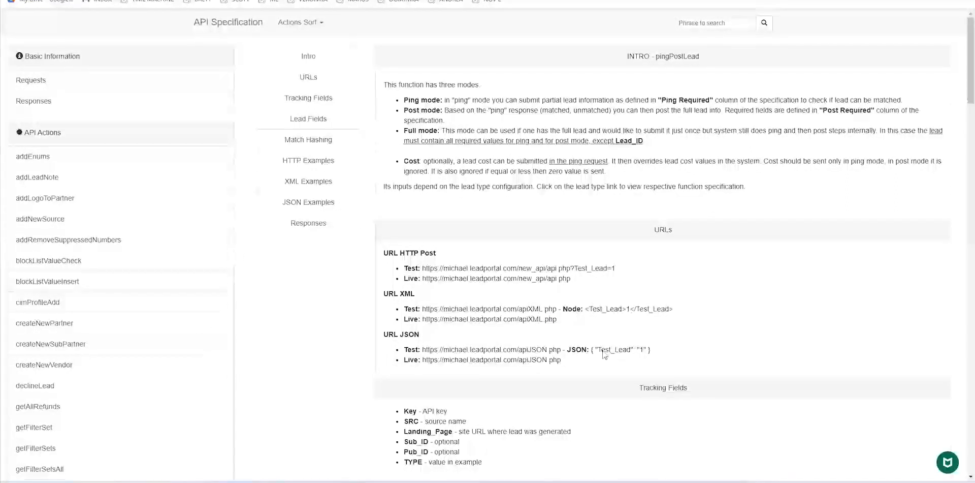
{"action": "scroll", "coordinate": [607, 255], "scroll_direction": "down", "scroll_amount": 5}
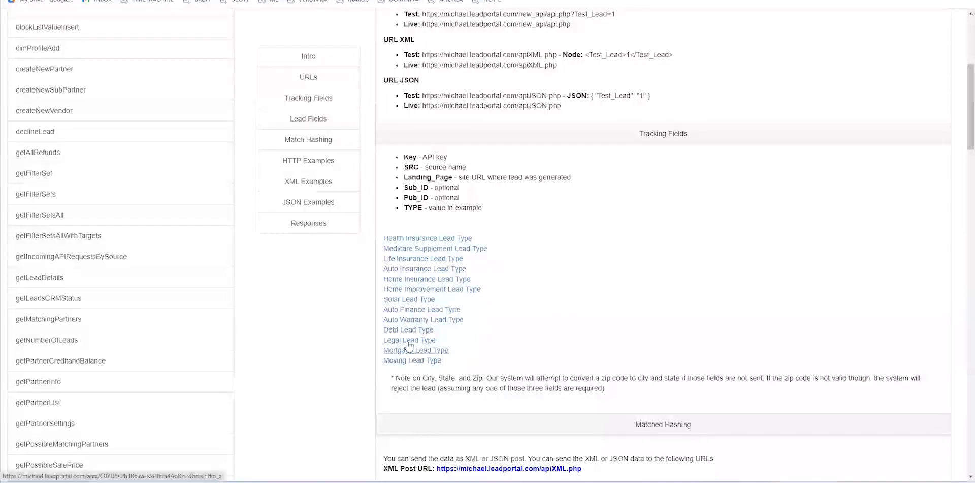
{"action": "left_click", "coordinate": [421, 293]}
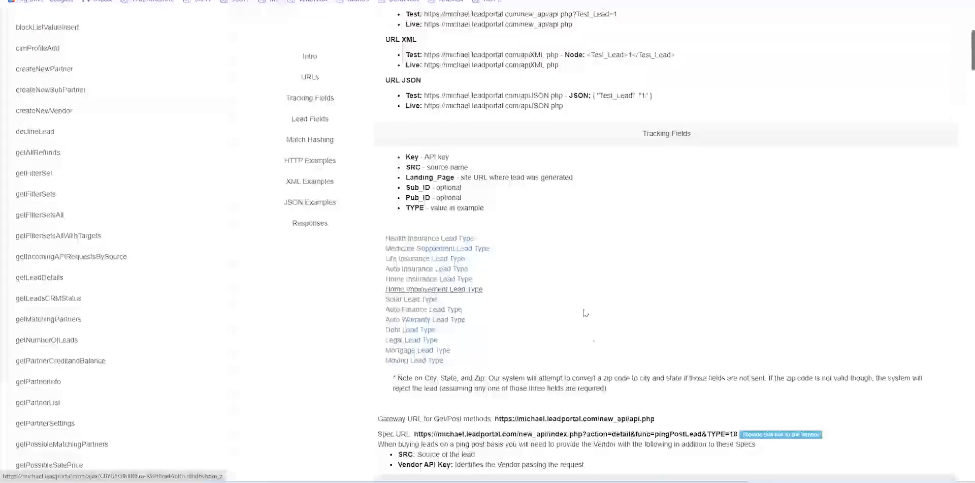
{"action": "scroll", "coordinate": [605, 276], "scroll_direction": "down", "scroll_amount": 5}
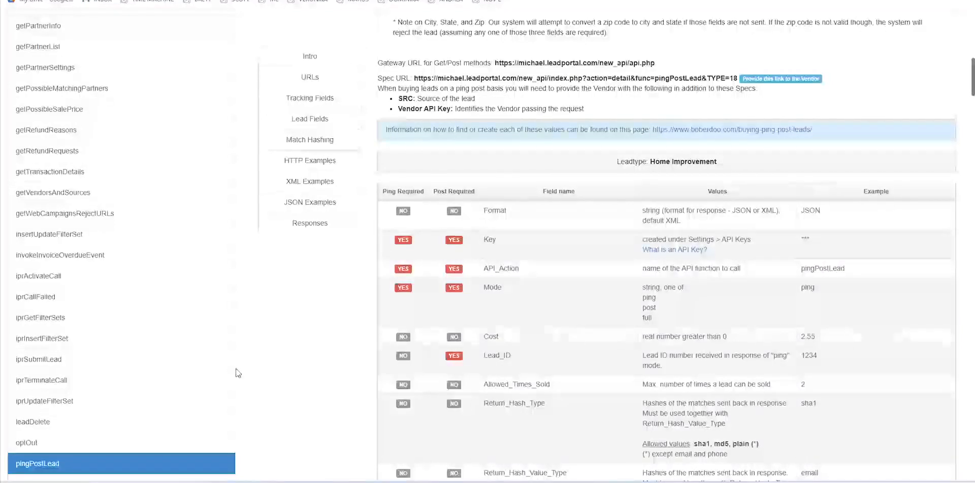
{"action": "scroll", "coordinate": [486, 168], "scroll_direction": "up", "scroll_amount": 6}
{"action": "scroll", "coordinate": [486, 168], "scroll_direction": "up", "scroll_amount": 5}
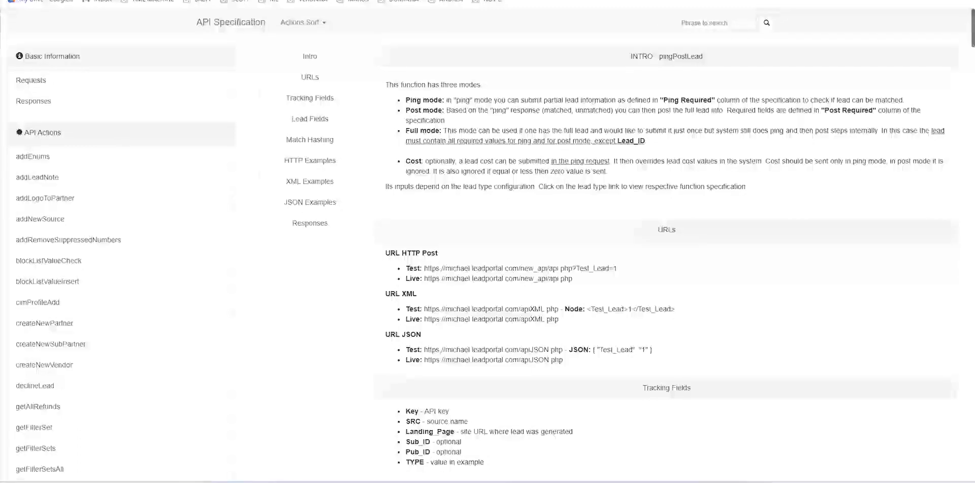
{"action": "key", "text": "ctrl+shift+Tab"}
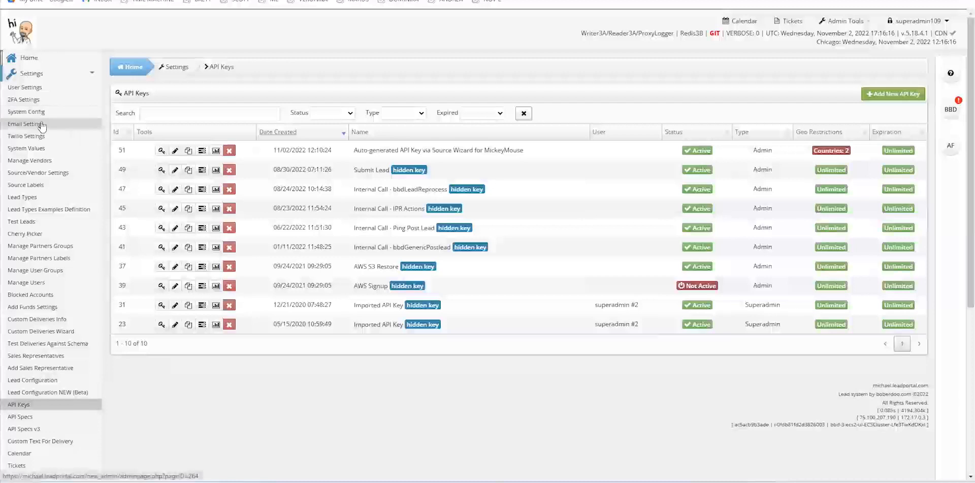
Go to Source/Vendor Settings > Manage Vendors to list the seven vendors
{"action": "left_click", "coordinate": [38, 173]}
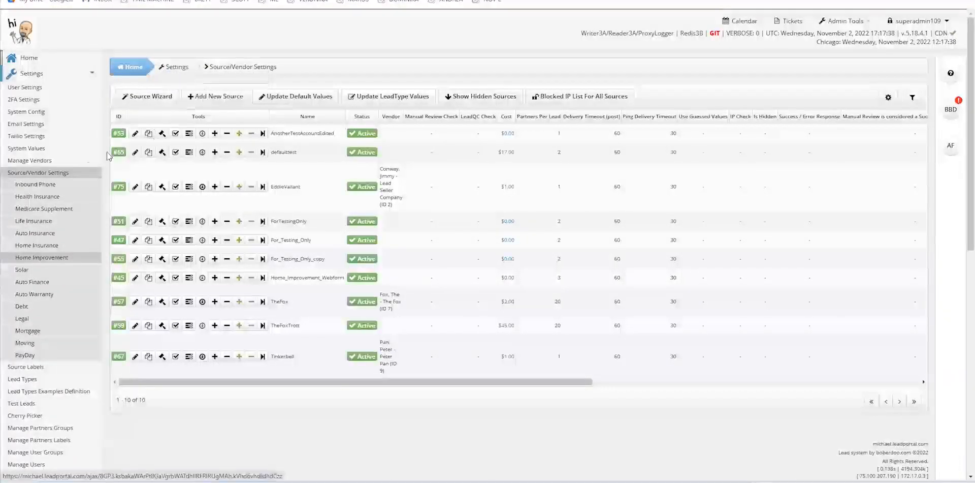
{"action": "left_click", "coordinate": [29, 162]}
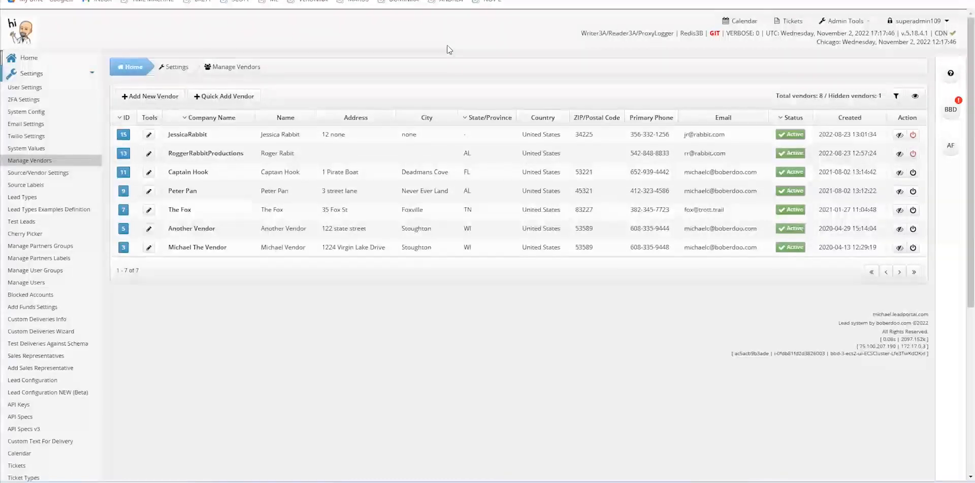
Open the partner accounts list, then open and close partner #27's tools menu
{"action": "scroll", "coordinate": [53, 244], "scroll_direction": "down", "scroll_amount": 5}
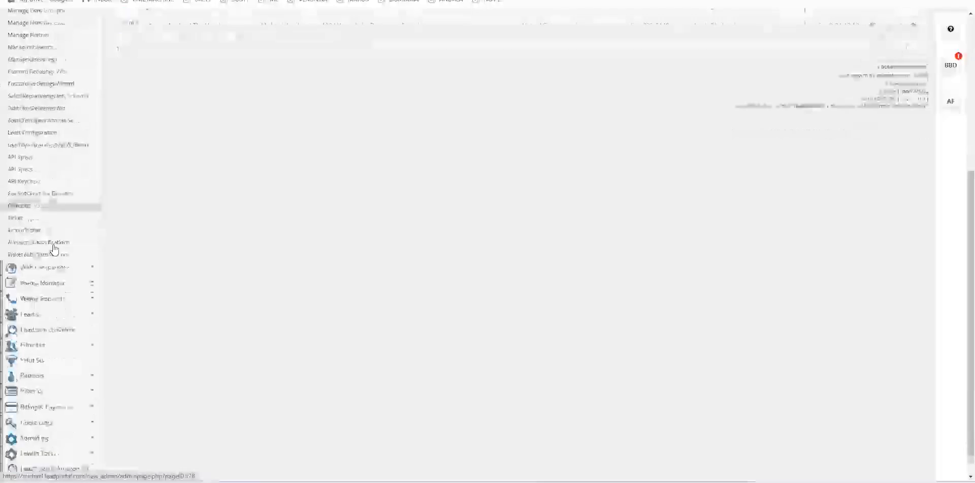
{"action": "left_click", "coordinate": [33, 323]}
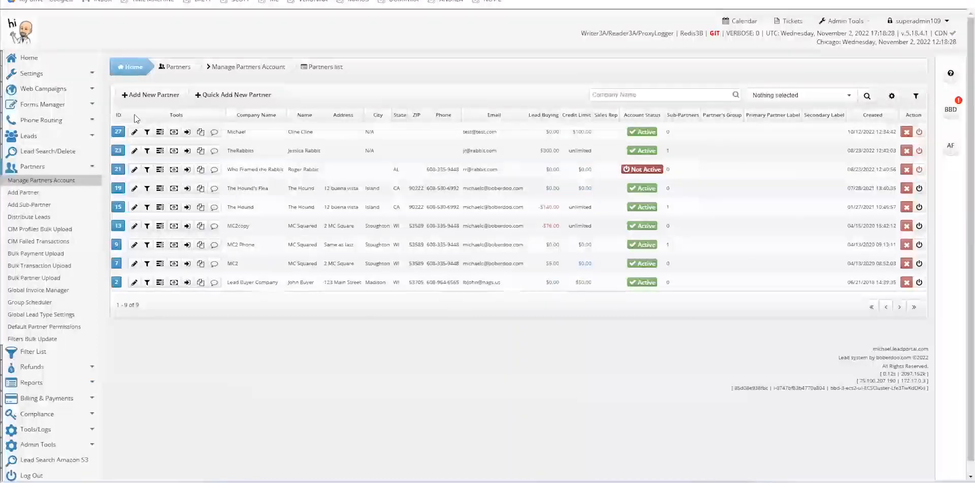
{"action": "left_click", "coordinate": [134, 132]}
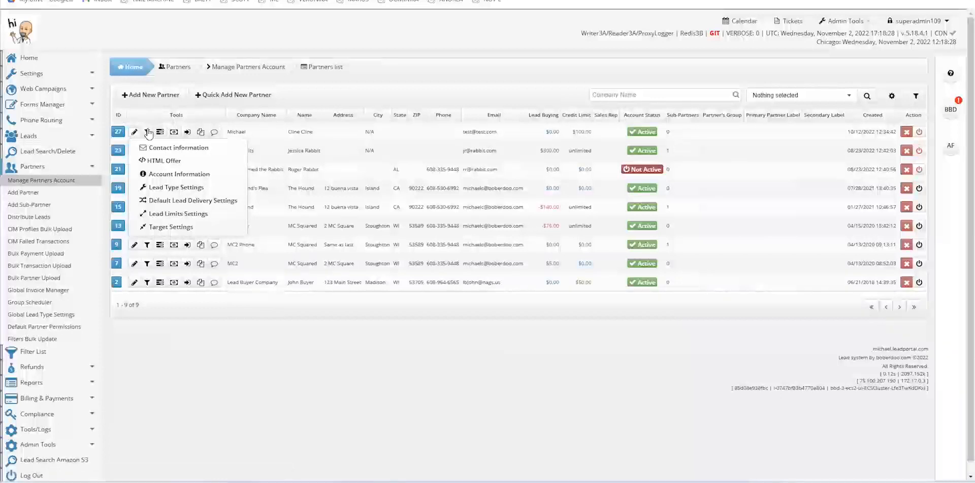
{"action": "left_click", "coordinate": [152, 114]}
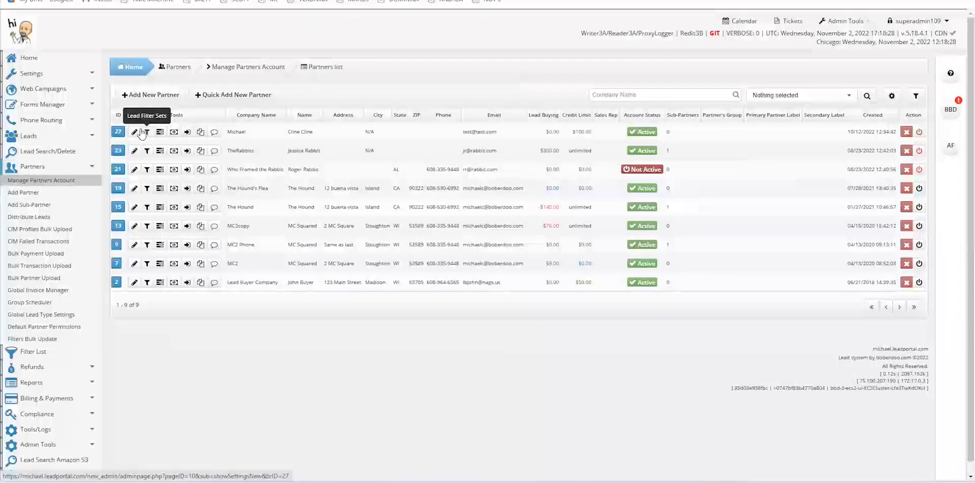
{"action": "mouse_move", "coordinate": [135, 133]}
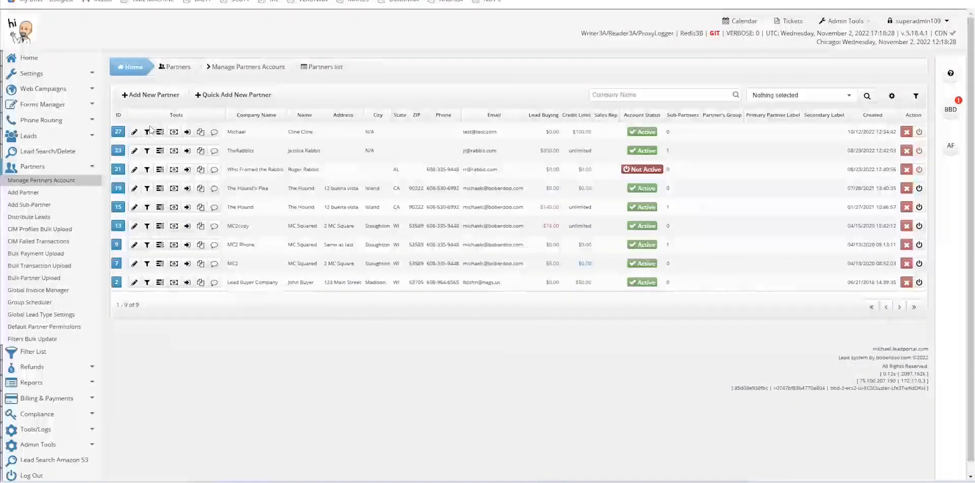
Open partner #27's Lead Filter Sets and select the Home Improvement (0.00) lead type
{"action": "left_click", "coordinate": [147, 133]}
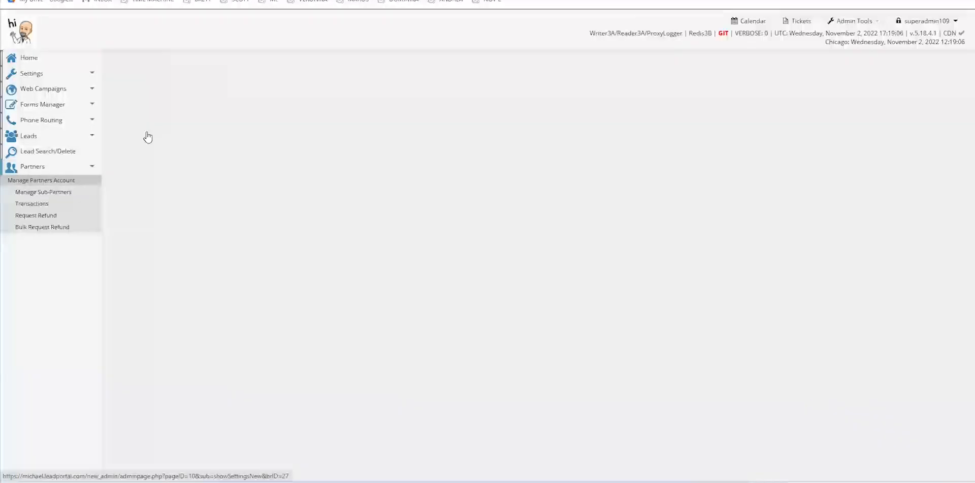
{"action": "mouse_move", "coordinate": [489, 155]}
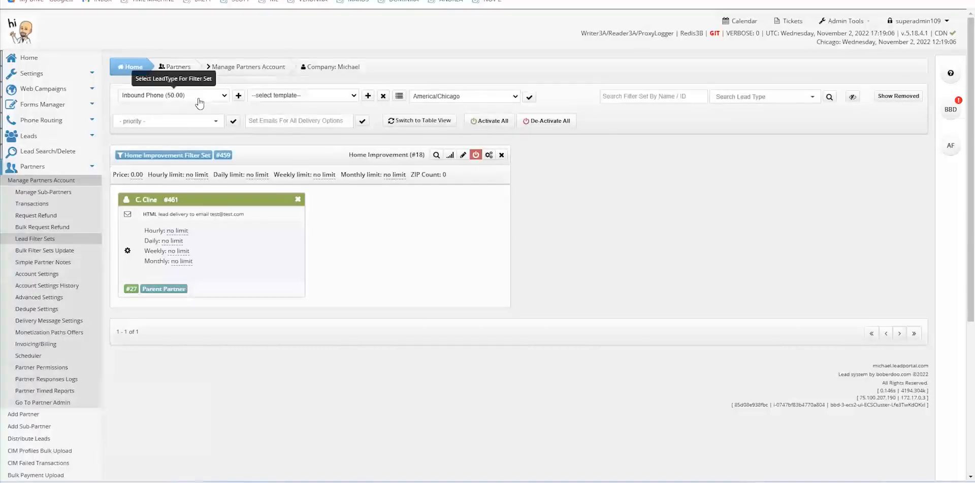
{"action": "left_click", "coordinate": [224, 98]}
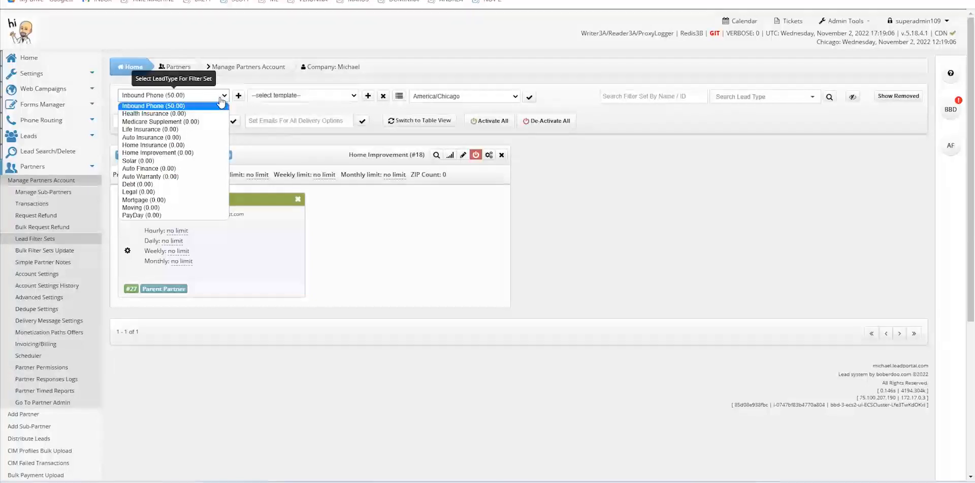
{"action": "left_click", "coordinate": [159, 153]}
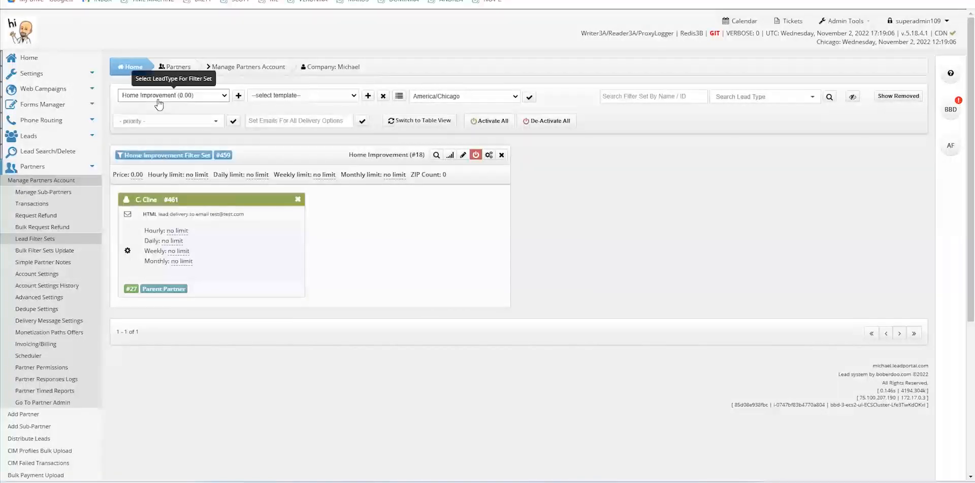
Start a new filter set named Home Improvement Filter Set 2 and review its accepted lead sources
{"action": "left_click", "coordinate": [238, 98]}
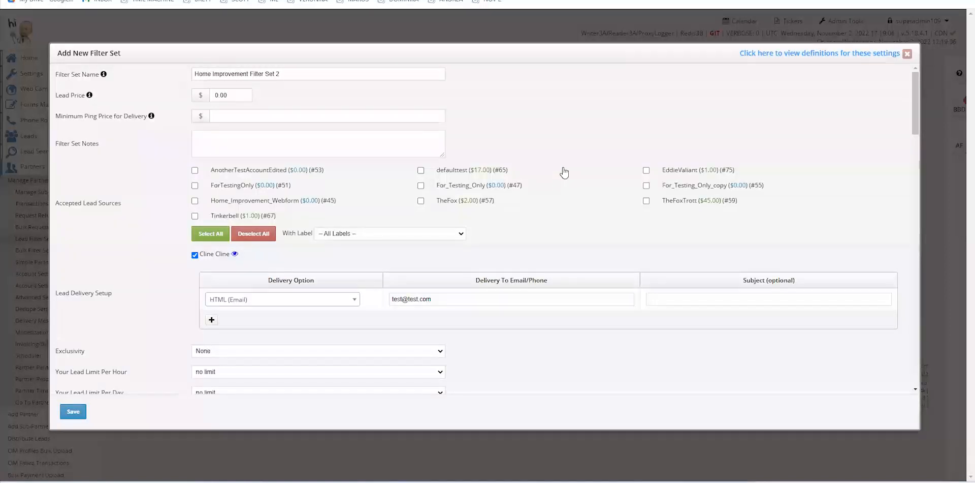
{"action": "scroll", "coordinate": [564, 170], "scroll_direction": "down", "scroll_amount": 1}
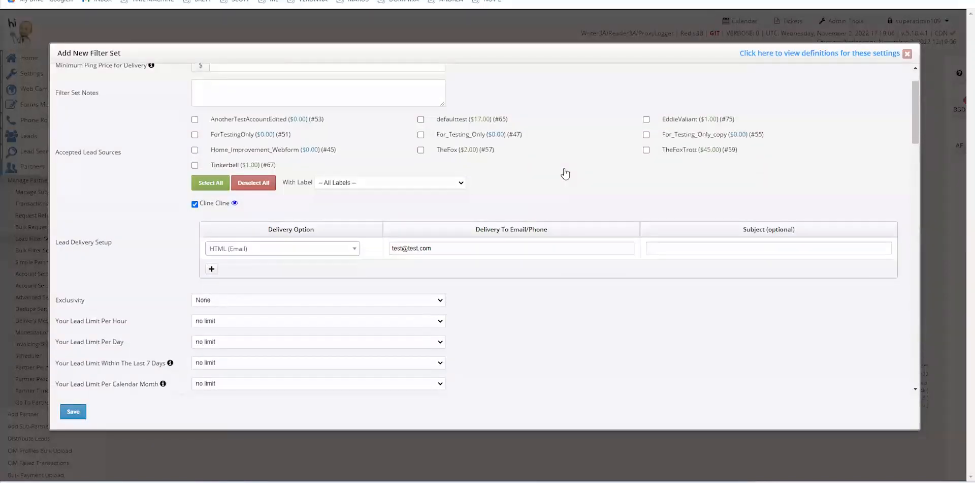
{"action": "scroll", "coordinate": [565, 173], "scroll_direction": "up", "scroll_amount": 1}
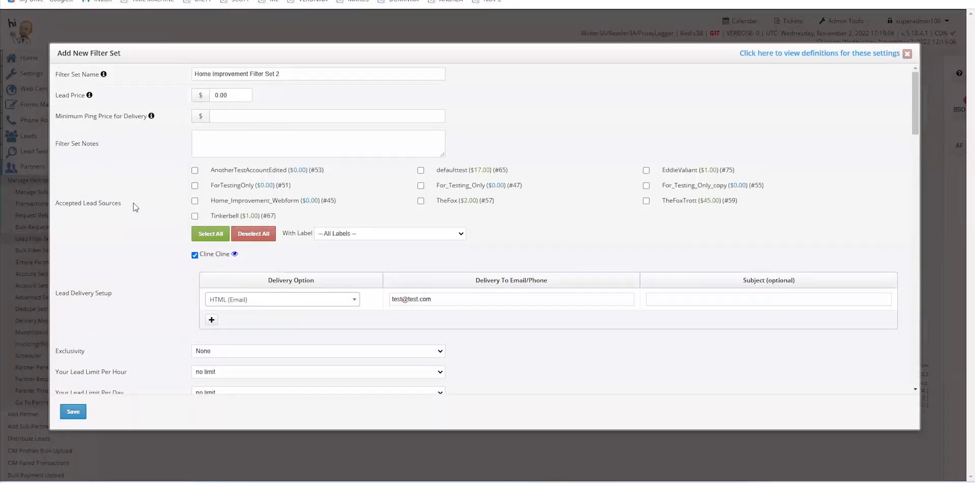
{"action": "left_click_drag", "start_coordinate": [127, 206], "coordinate": [53, 206]}
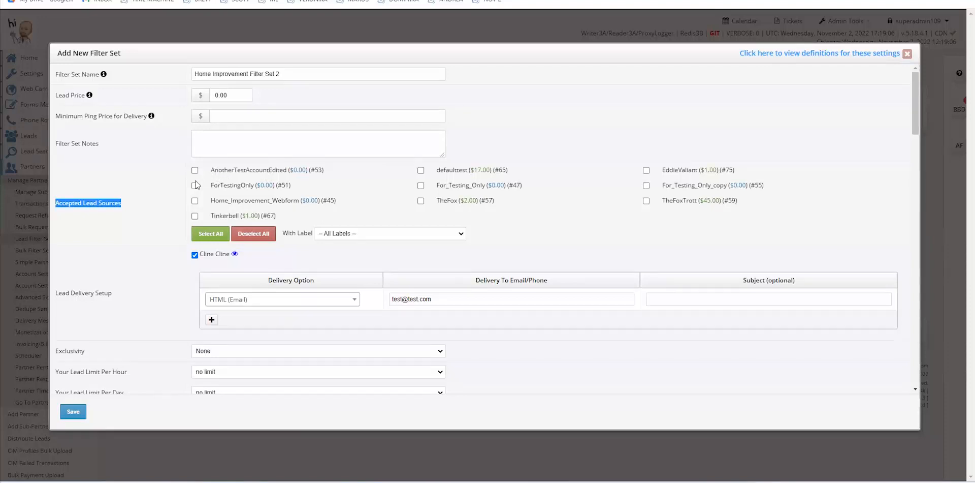
Tick Home_Improvement_Webform, For_Testing_Only and For_Testing_Only_copy, then select all lead sources
{"action": "left_click", "coordinate": [194, 201]}
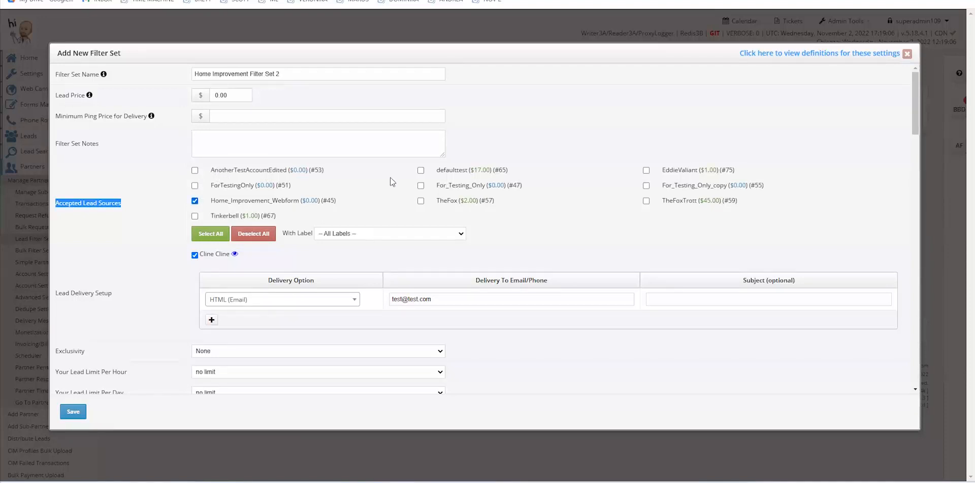
{"action": "left_click", "coordinate": [421, 186]}
{"action": "left_click", "coordinate": [646, 185]}
{"action": "left_click", "coordinate": [216, 235]}
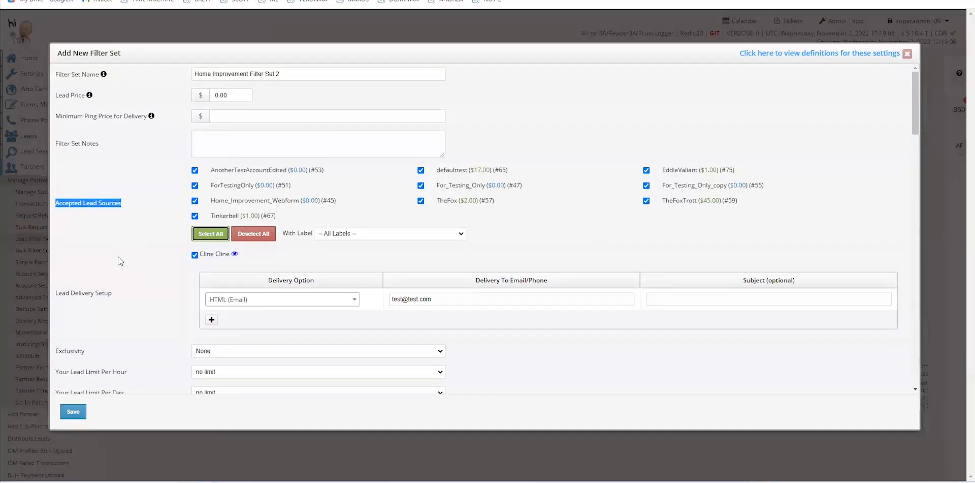
{"action": "left_click_drag", "start_coordinate": [121, 294], "coordinate": [54, 296]}
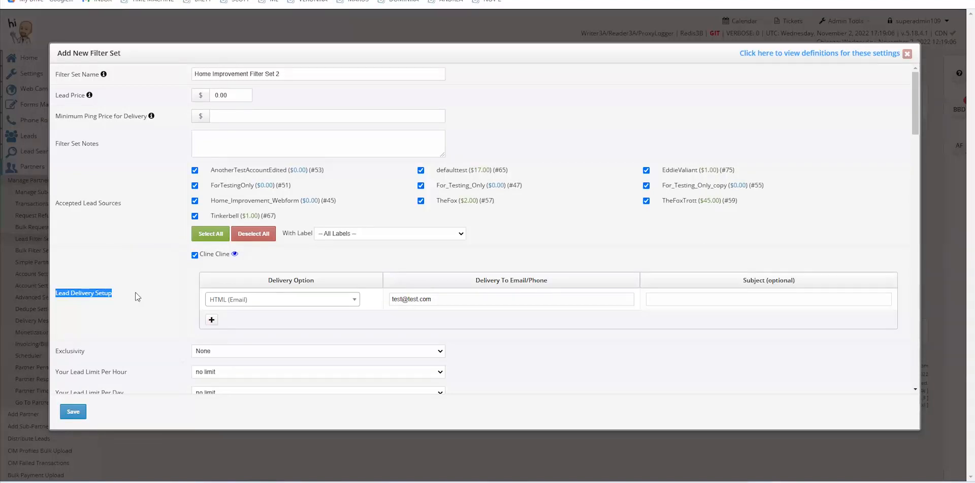
Check the delivery options, keep HTML (Email), and add a second delivery row
{"action": "left_click", "coordinate": [355, 300]}
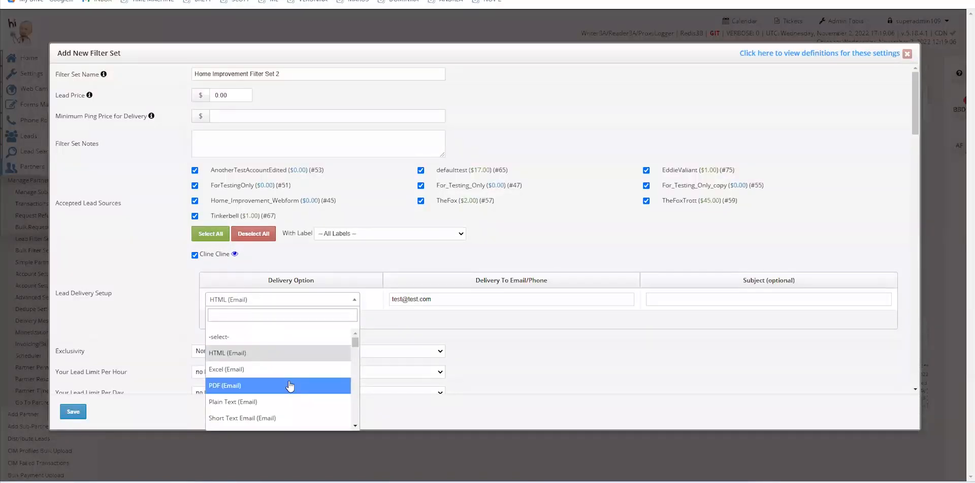
{"action": "left_click", "coordinate": [280, 303]}
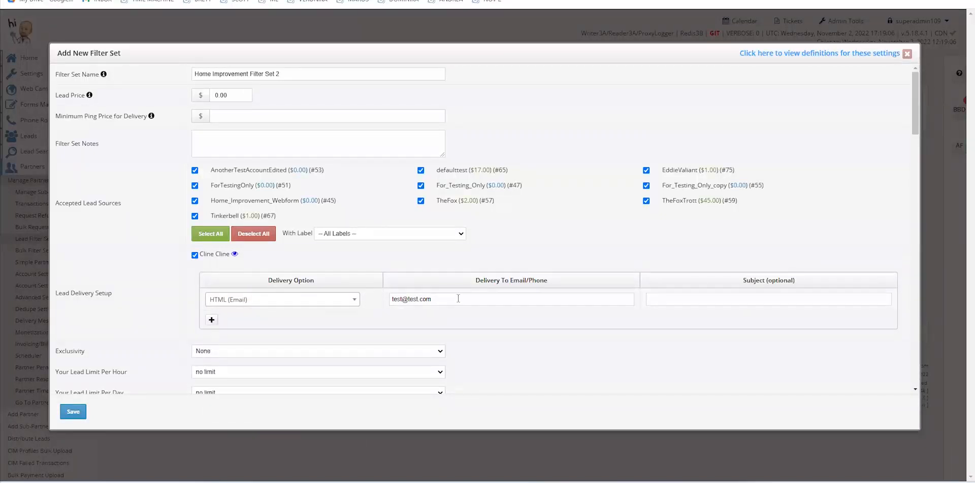
{"action": "left_click_drag", "start_coordinate": [458, 299], "coordinate": [386, 305]}
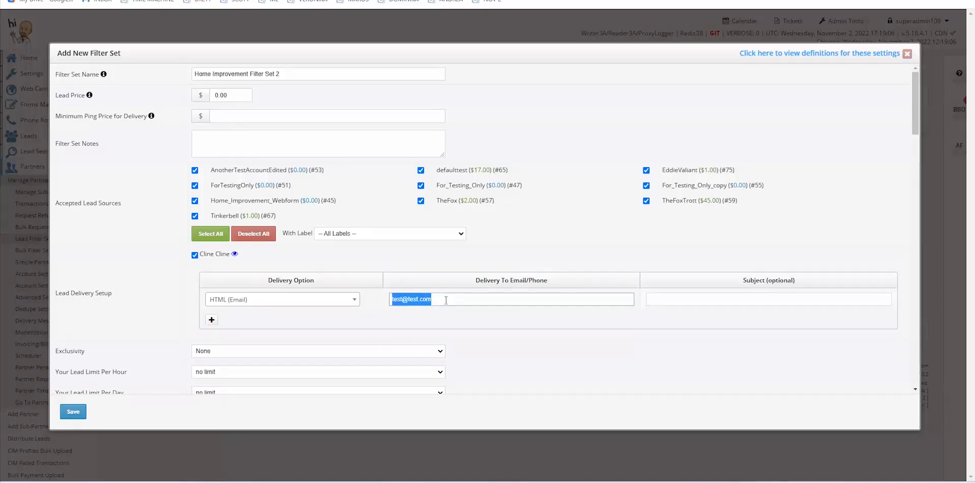
{"action": "left_click", "coordinate": [490, 320]}
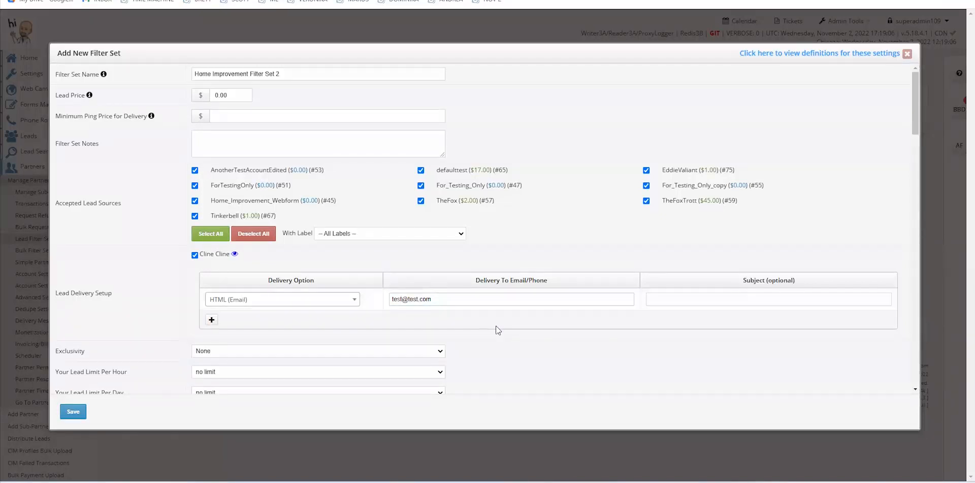
{"action": "left_click", "coordinate": [211, 320]}
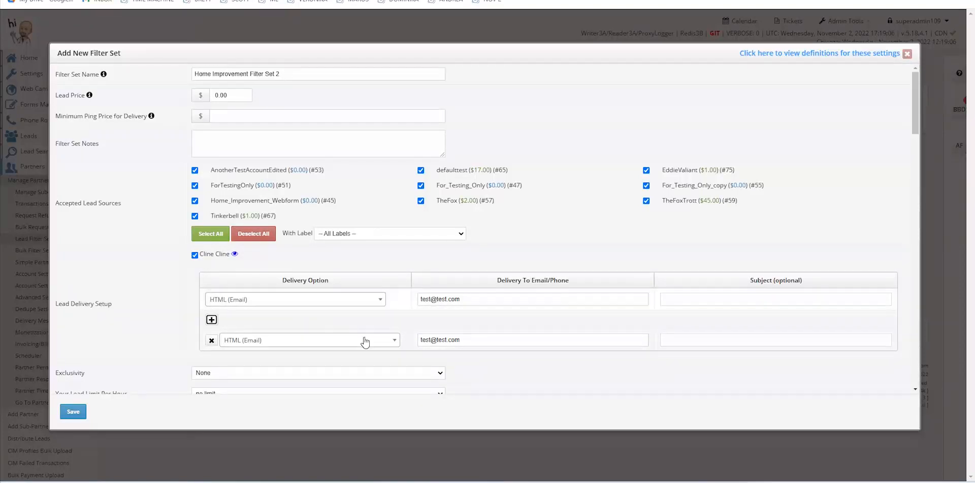
Delete the second delivery row and scroll down to the Exclusivity setting
{"action": "left_click", "coordinate": [210, 341]}
{"action": "scroll", "coordinate": [117, 315], "scroll_direction": "down", "scroll_amount": 2}
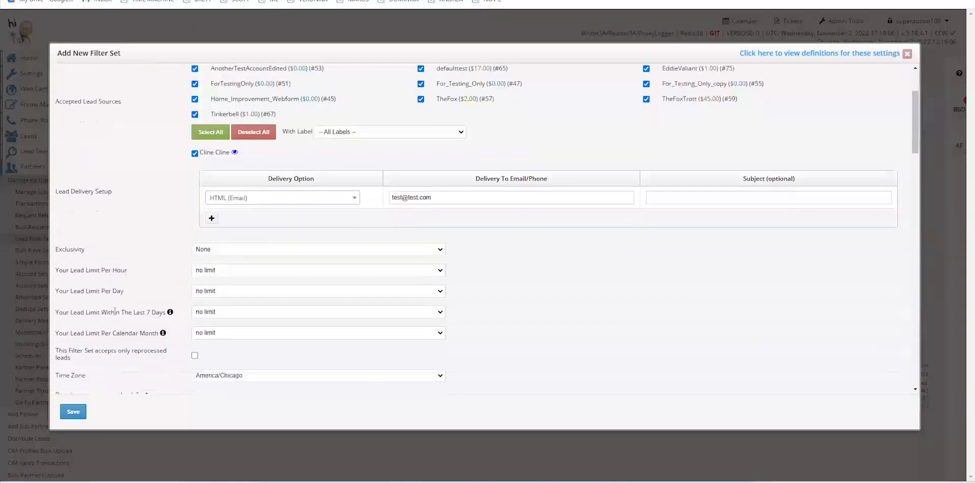
{"action": "scroll", "coordinate": [120, 308], "scroll_direction": "down", "scroll_amount": 1}
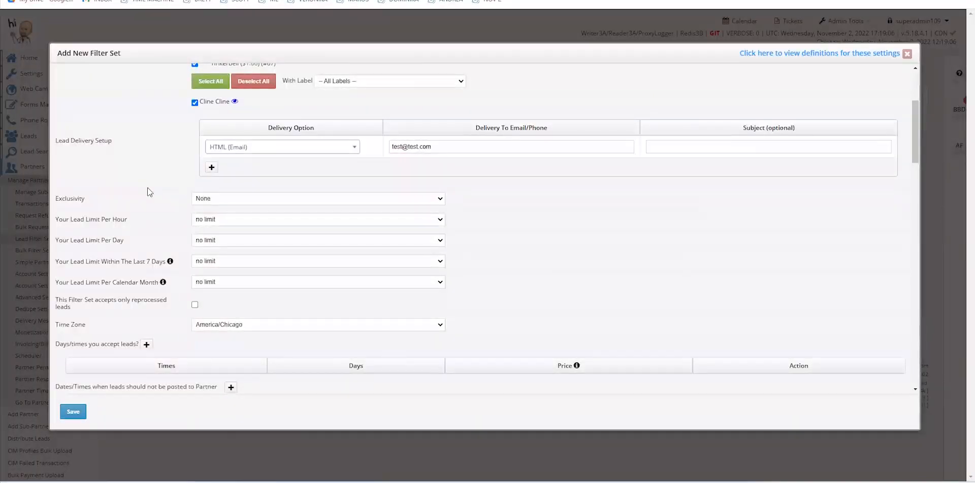
{"action": "double_click", "coordinate": [71, 197]}
Review the hourly lead limit, then add a 00:00–23:59 accepted-time row starting Sunday
{"action": "left_click_drag", "start_coordinate": [57, 219], "coordinate": [130, 219]}
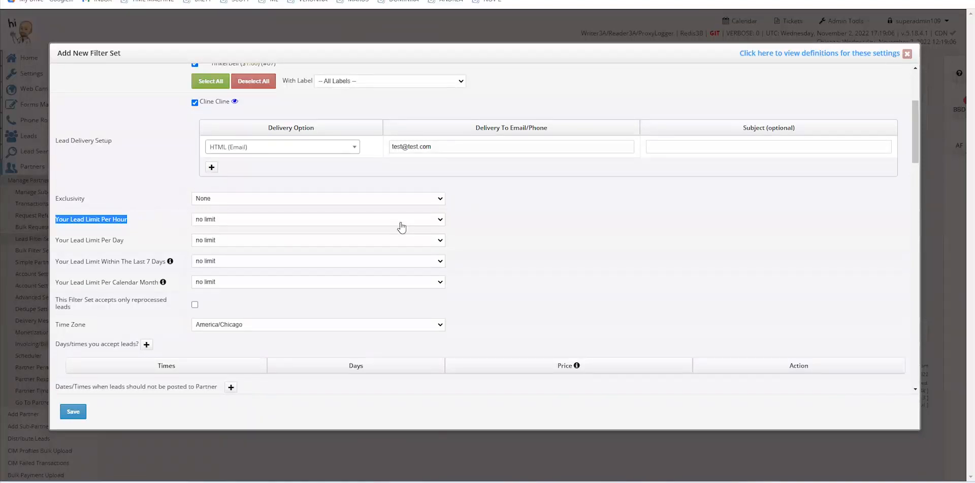
{"action": "scroll", "coordinate": [487, 229], "scroll_direction": "down", "scroll_amount": 1}
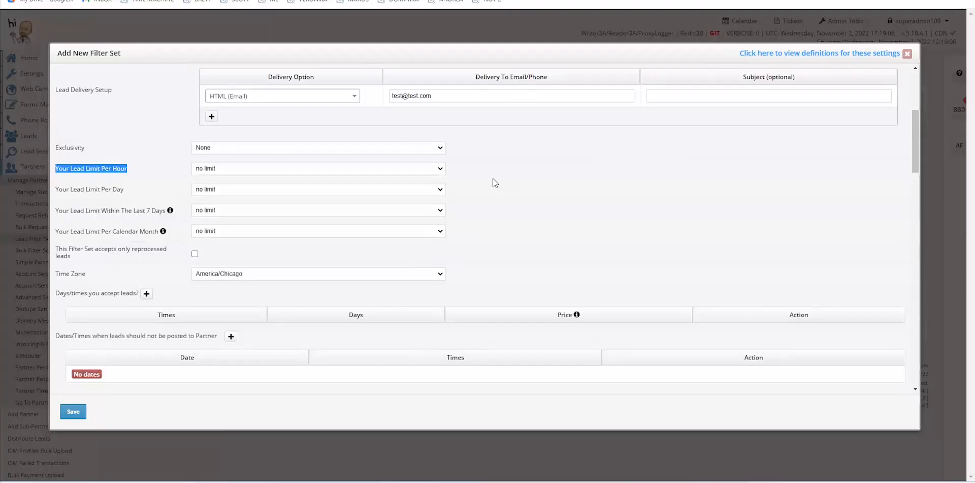
{"action": "scroll", "coordinate": [495, 183], "scroll_direction": "down", "scroll_amount": 1}
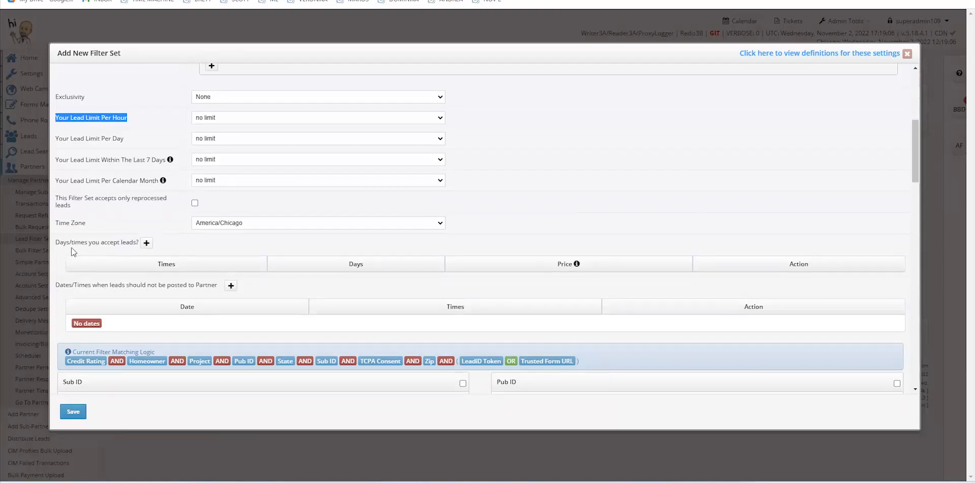
{"action": "left_click", "coordinate": [146, 242]}
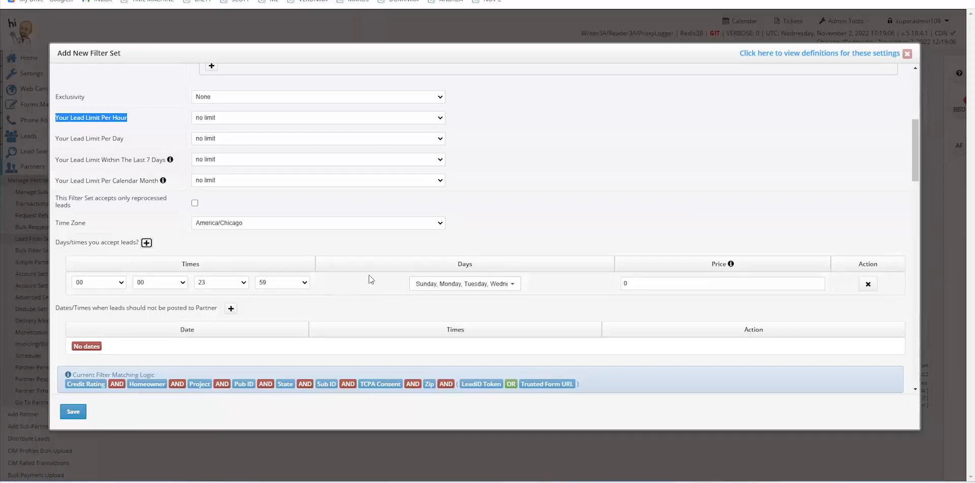
Delete the accepted-time row, add then remove a 2022-11-10 no-posting date, leaving No dates
{"action": "left_click", "coordinate": [867, 285]}
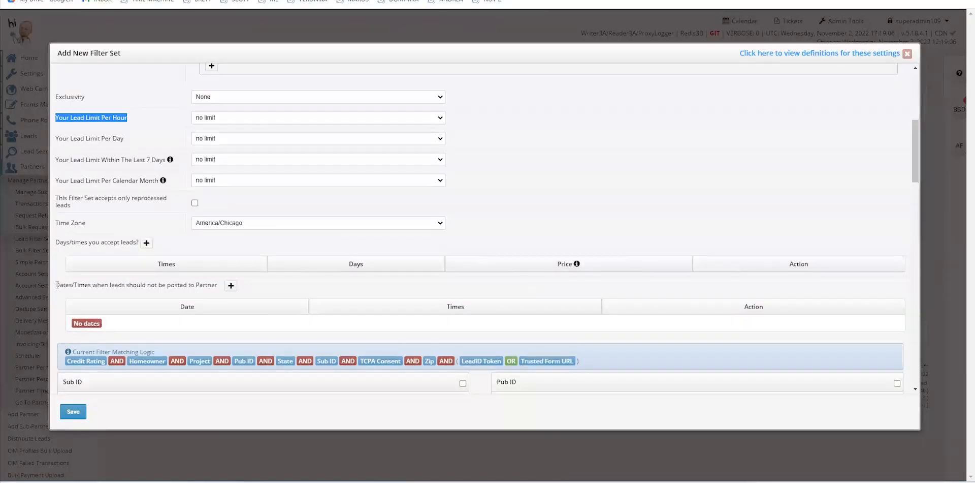
{"action": "left_click_drag", "start_coordinate": [194, 286], "coordinate": [96, 286]}
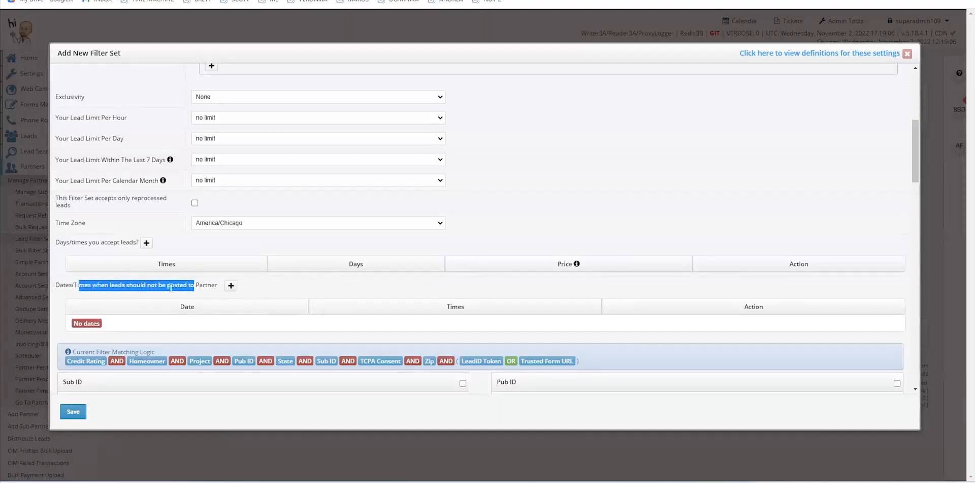
{"action": "left_click", "coordinate": [231, 285]}
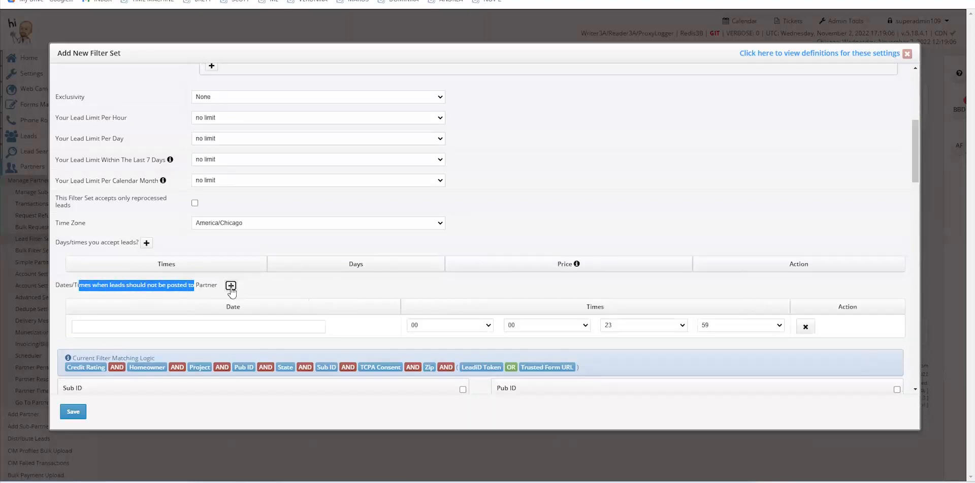
{"action": "left_click", "coordinate": [320, 326]}
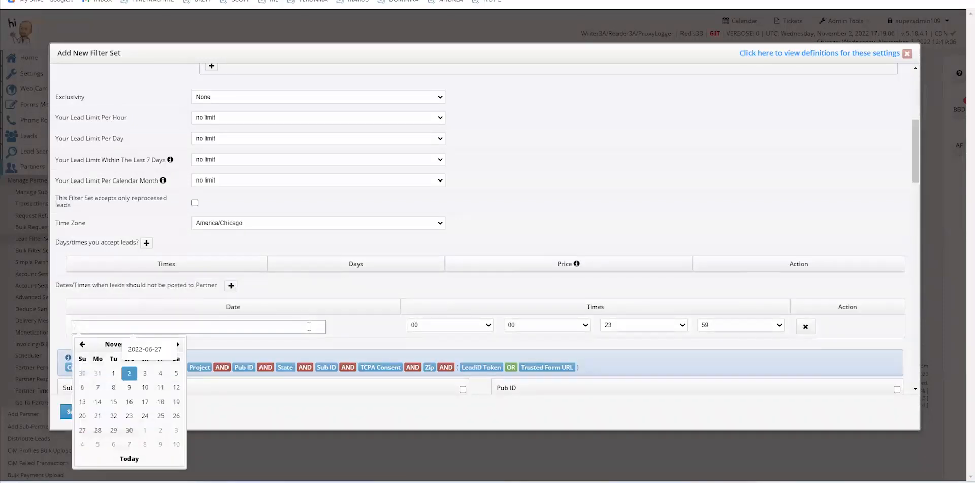
{"action": "left_click", "coordinate": [144, 387]}
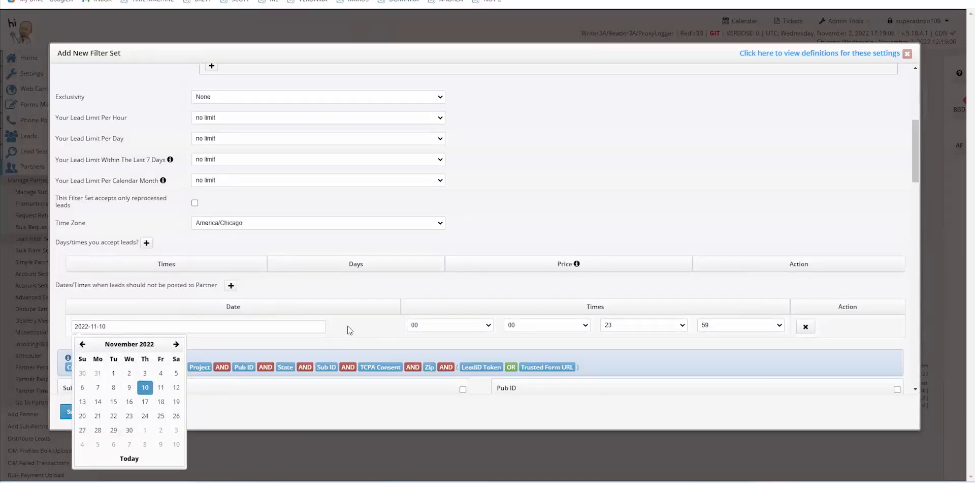
{"action": "left_click", "coordinate": [807, 329]}
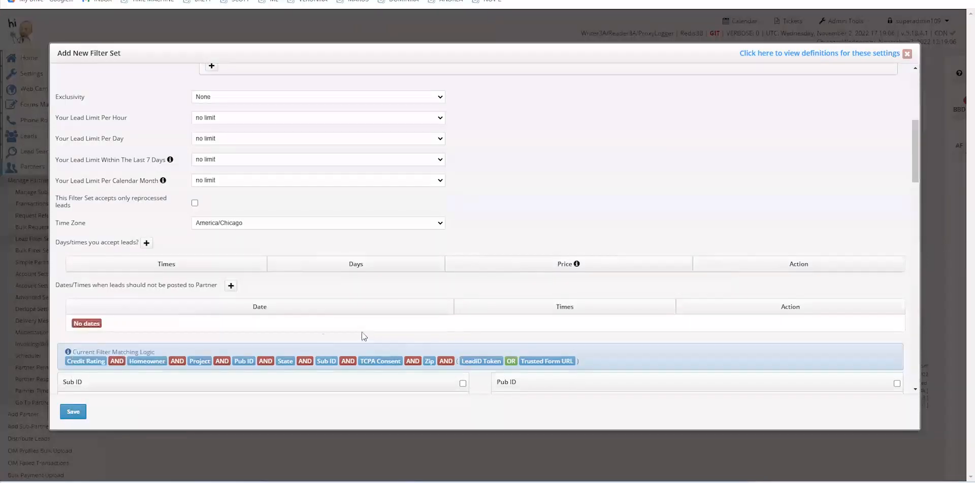
Enable the new filter set's State filter and accept leads from CA
{"action": "scroll", "coordinate": [295, 314], "scroll_direction": "down", "scroll_amount": 2}
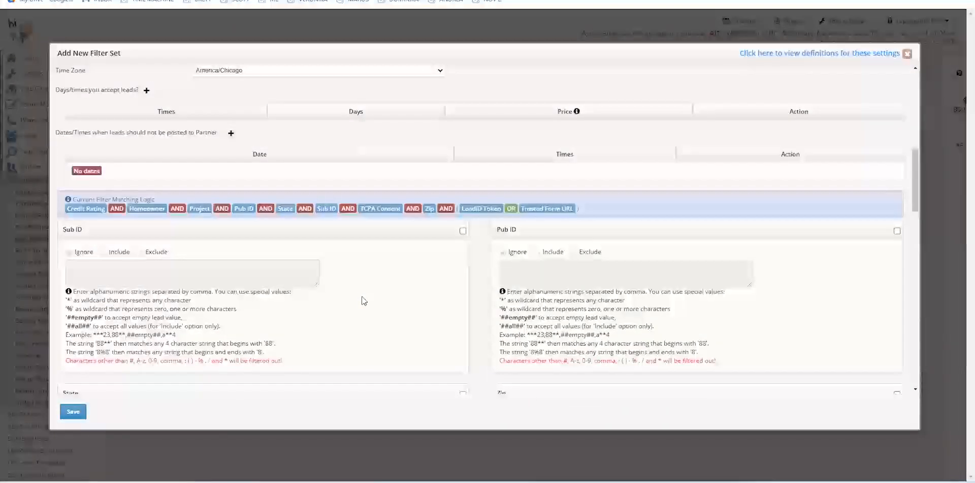
{"action": "scroll", "coordinate": [364, 300], "scroll_direction": "down", "scroll_amount": 2}
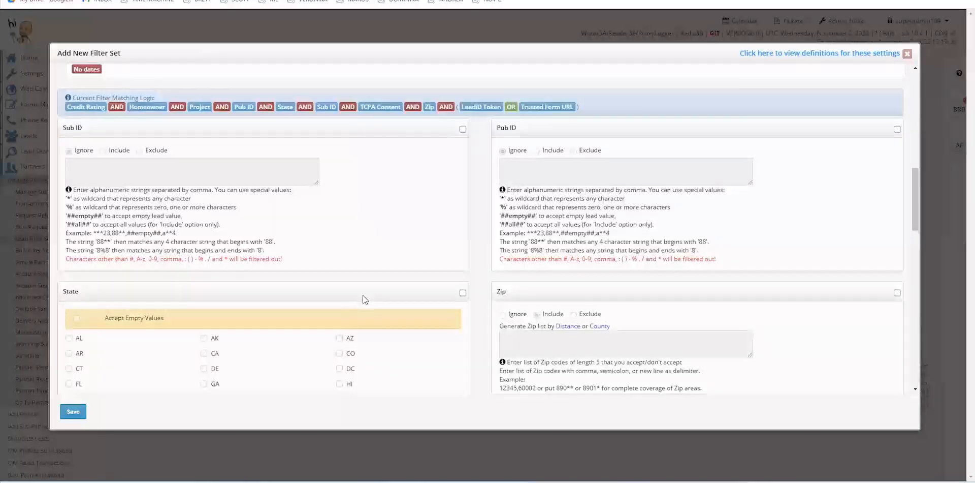
{"action": "scroll", "coordinate": [364, 297], "scroll_direction": "down", "scroll_amount": 1}
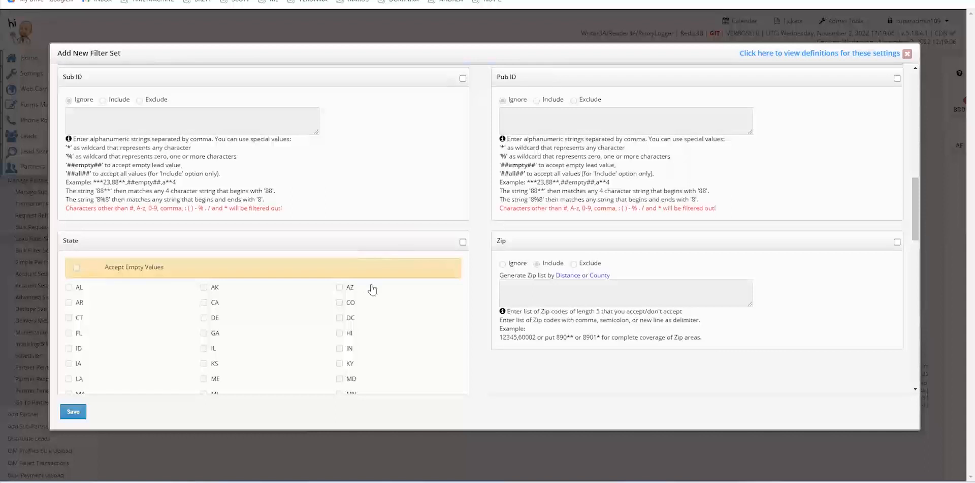
{"action": "left_click_drag", "start_coordinate": [69, 241], "coordinate": [77, 244]}
{"action": "left_click", "coordinate": [463, 243]}
{"action": "left_click", "coordinate": [204, 304]}
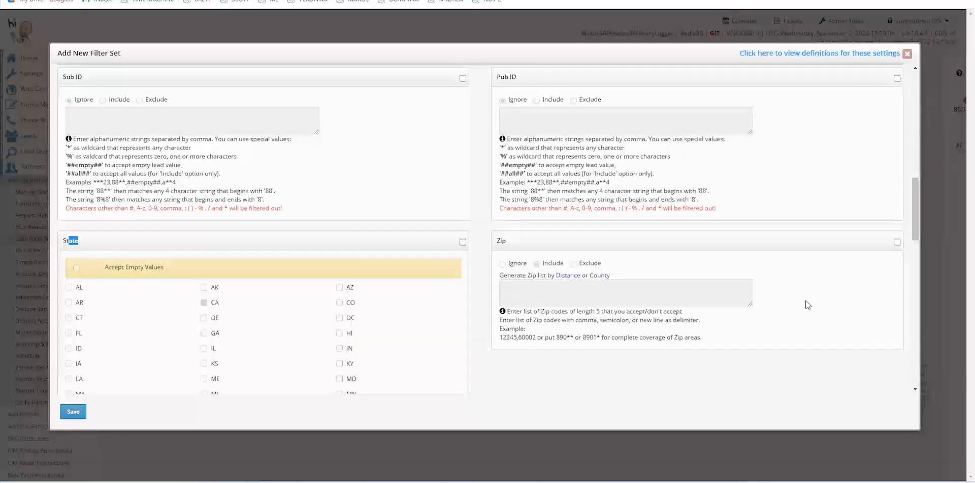
Scroll through the Project and token filters, leaving Appliances through Windows Replace - Single unchecked
{"action": "scroll", "coordinate": [805, 299], "scroll_direction": "down", "scroll_amount": 3}
{"action": "scroll", "coordinate": [805, 300], "scroll_direction": "down", "scroll_amount": 10}
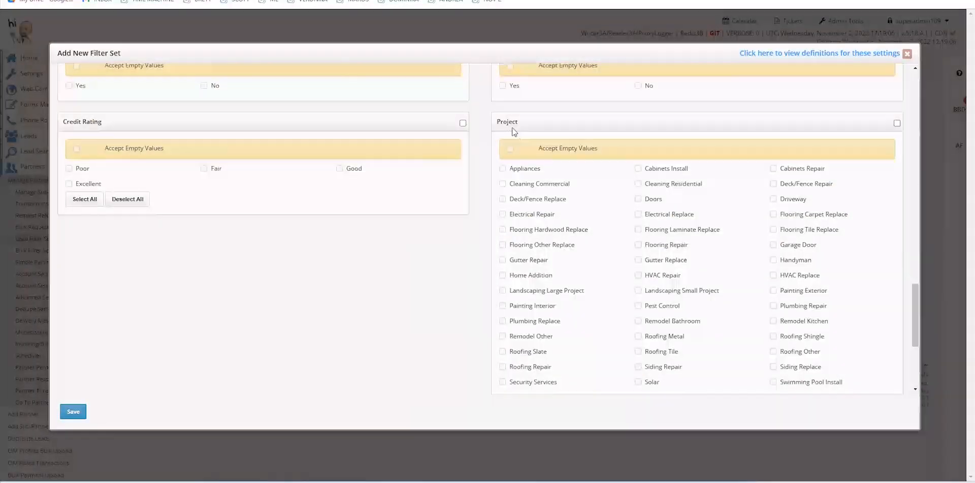
{"action": "double_click", "coordinate": [503, 121]}
{"action": "scroll", "coordinate": [713, 225], "scroll_direction": "down", "scroll_amount": 4}
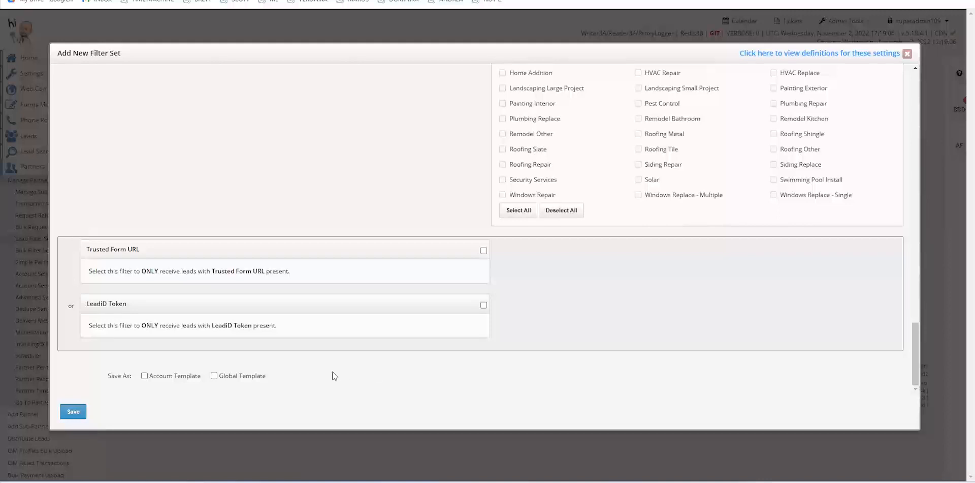
Save Home Improvement Filter Set 2 (#463) and switch it to active beside #459
{"action": "left_click", "coordinate": [74, 412]}
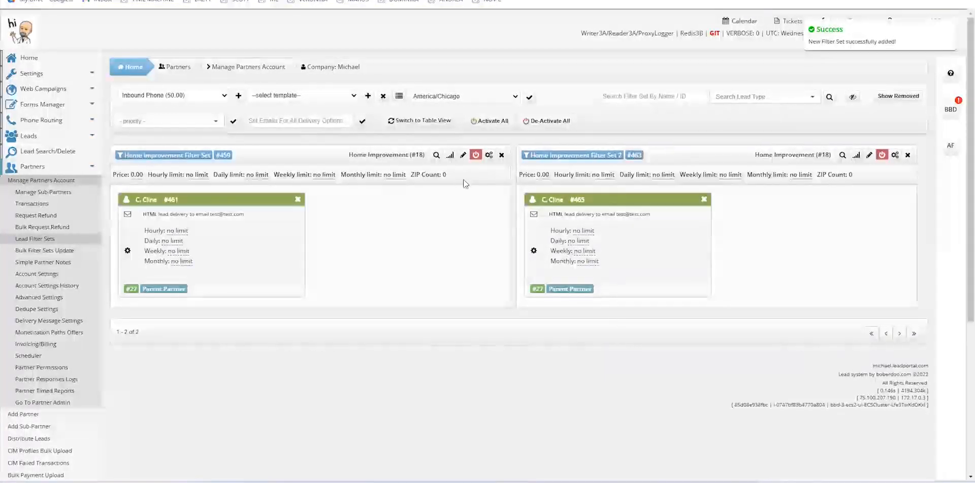
{"action": "left_click", "coordinate": [882, 156]}
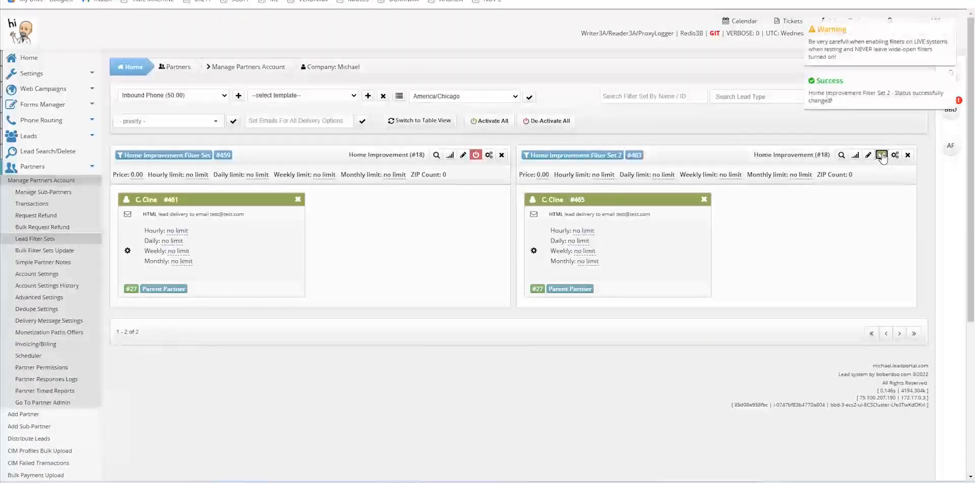
{"action": "left_click", "coordinate": [489, 154]}
{"action": "left_click", "coordinate": [894, 156]}
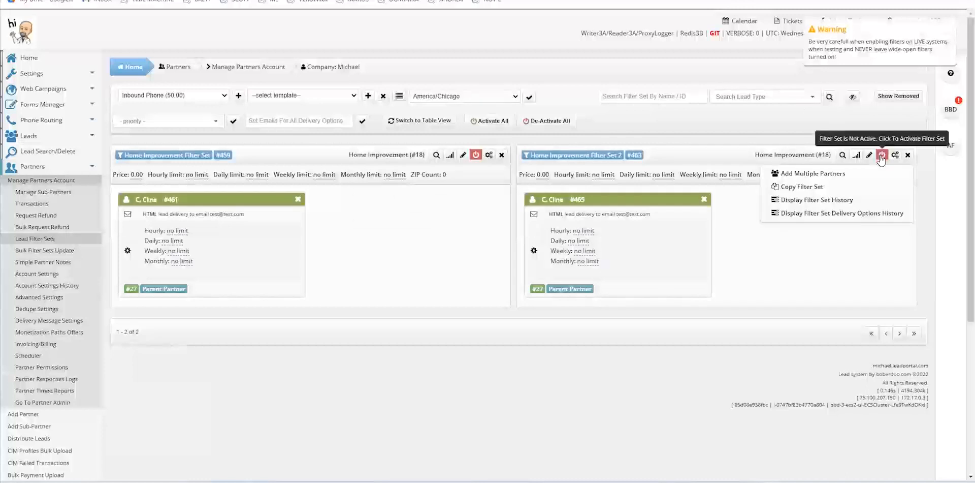
{"action": "left_click", "coordinate": [881, 156]}
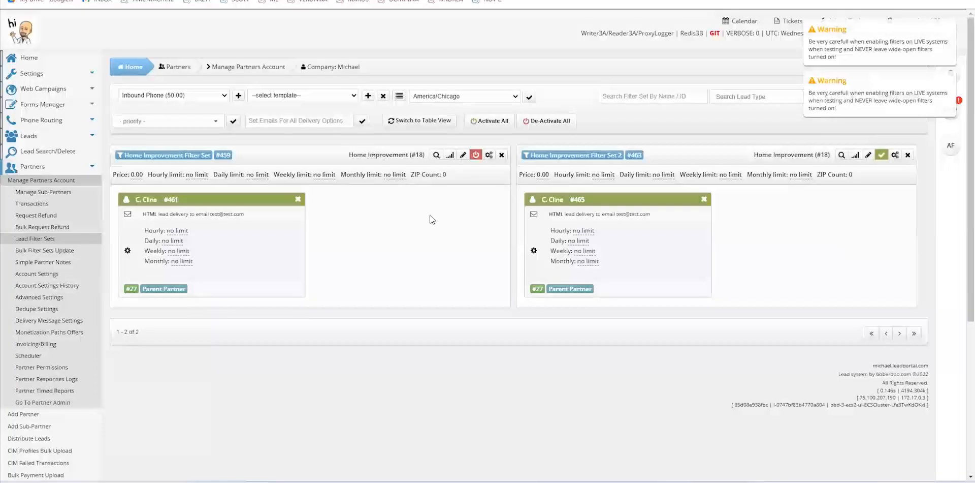
Switch partner #27's account off and back to Active, then open its account settings
{"action": "left_click", "coordinate": [63, 181]}
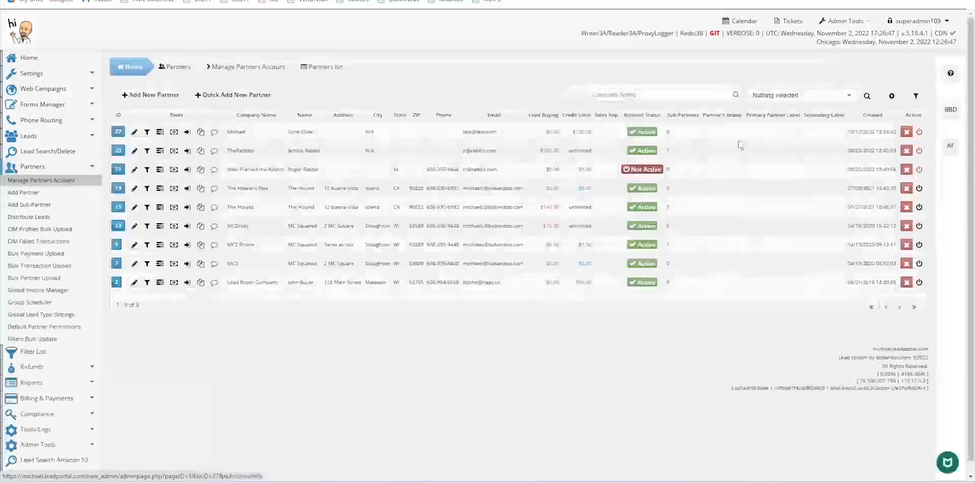
{"action": "left_click", "coordinate": [644, 132]}
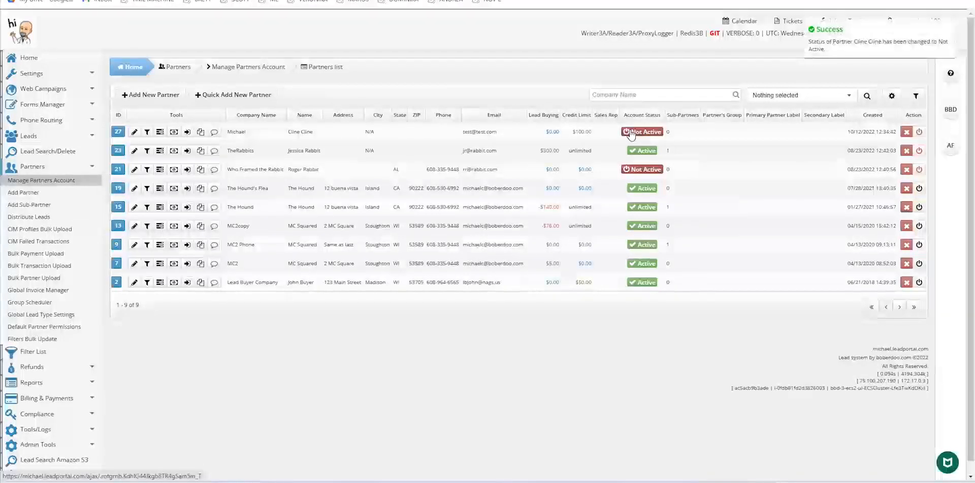
{"action": "left_click", "coordinate": [644, 132]}
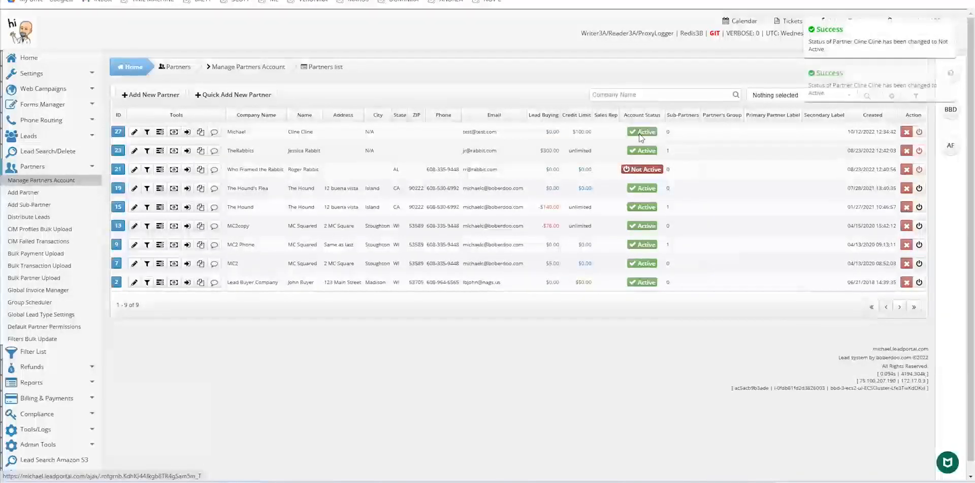
{"action": "left_click", "coordinate": [134, 132]}
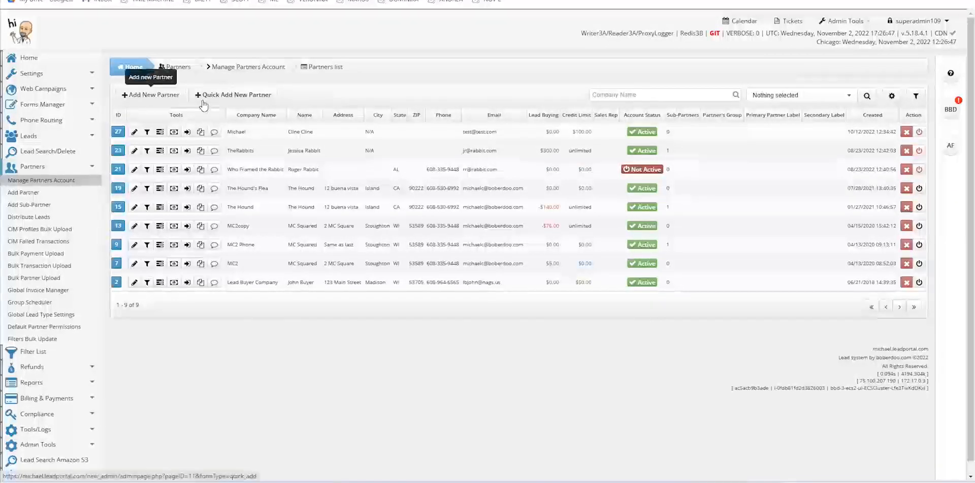
{"action": "left_click", "coordinate": [134, 132]}
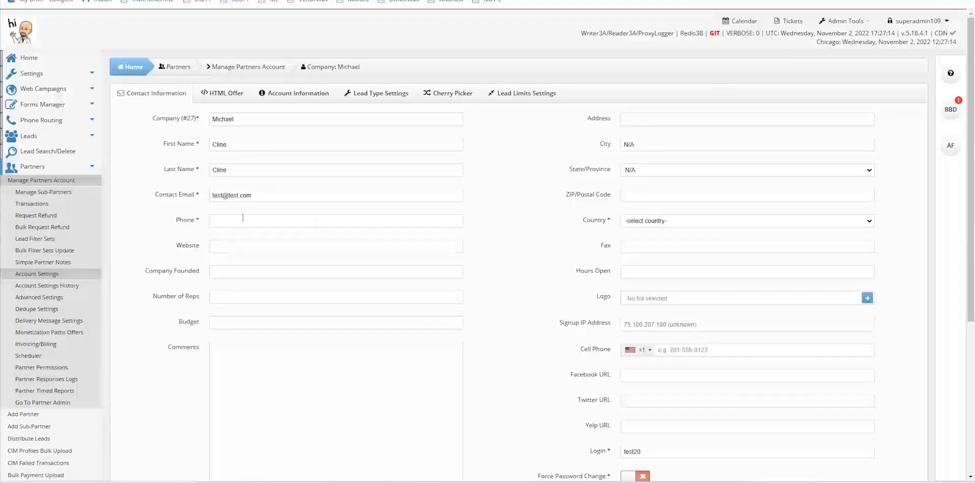
Review partner #27's contact form: Force Password Change off, all IP addresses and countries allowed
{"action": "scroll", "coordinate": [533, 233], "scroll_direction": "down", "scroll_amount": 2}
{"action": "scroll", "coordinate": [535, 245], "scroll_direction": "down", "scroll_amount": 2}
{"action": "scroll", "coordinate": [535, 245], "scroll_direction": "up", "scroll_amount": 2}
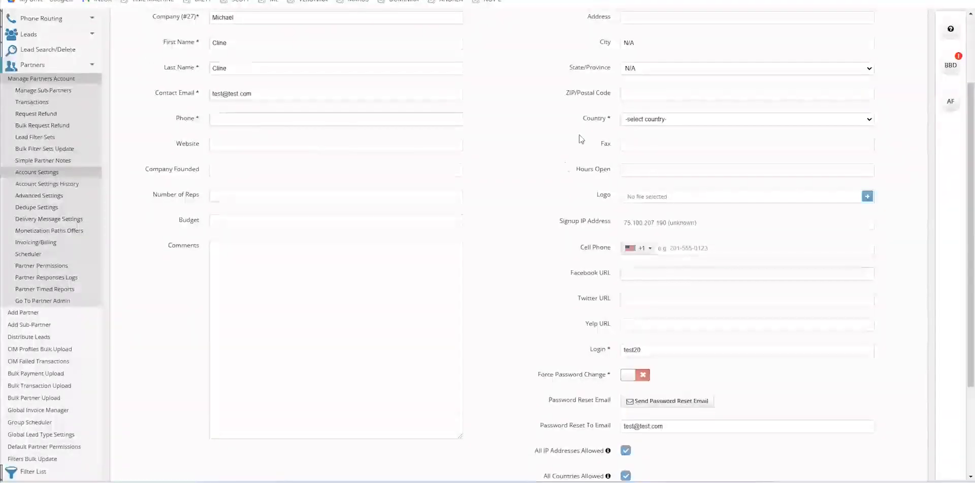
{"action": "scroll", "coordinate": [562, 174], "scroll_direction": "up", "scroll_amount": 2}
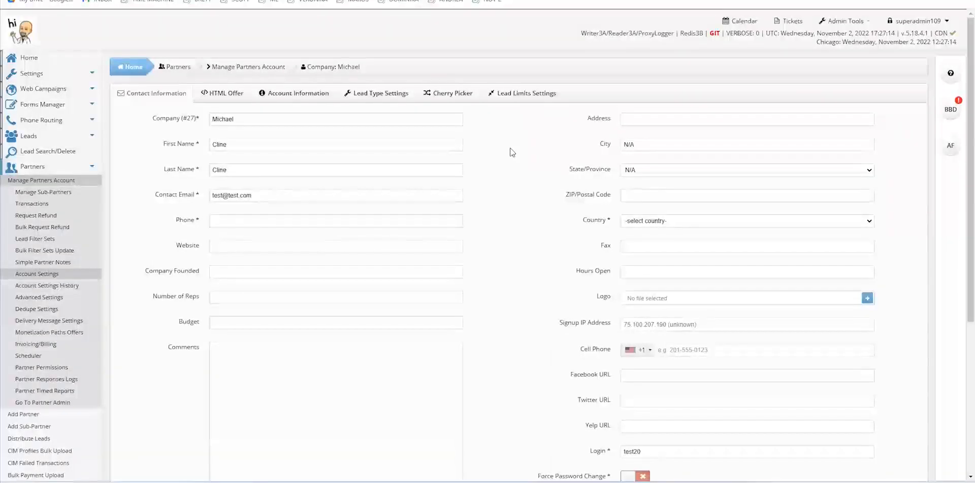
View partner #27's HTML Offer, then its Account Information: status Active, primary lead type Inbound Phone
{"action": "left_click", "coordinate": [232, 95]}
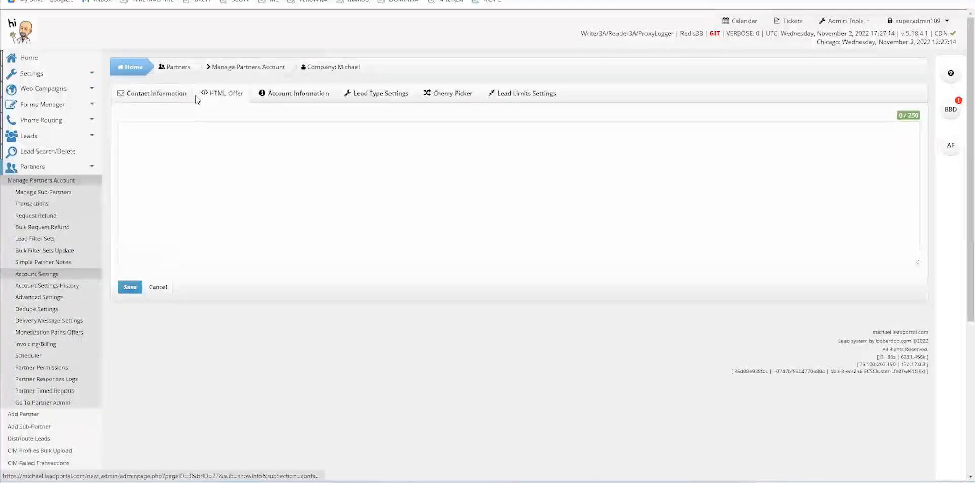
{"action": "left_click", "coordinate": [292, 99]}
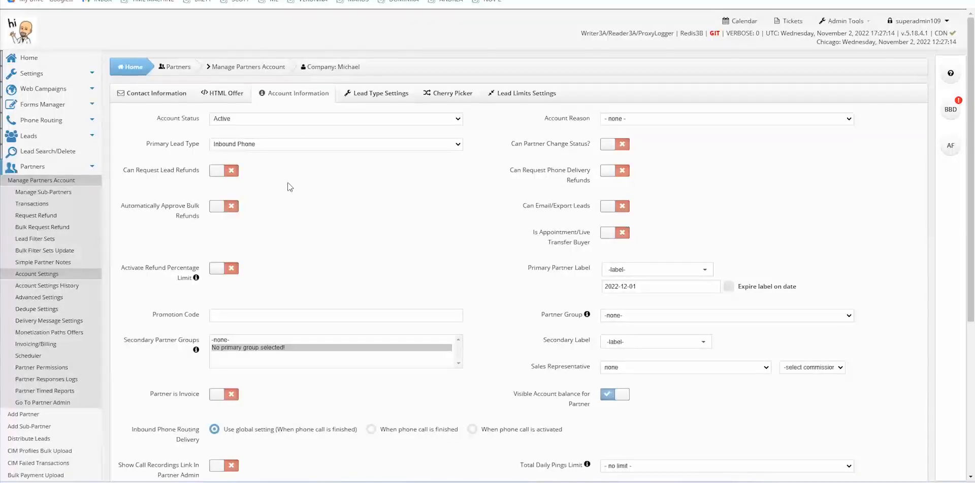
Toggle lead refund requests on and back off, then view the 30-day de-dupe periods per lead type
{"action": "left_click", "coordinate": [218, 170]}
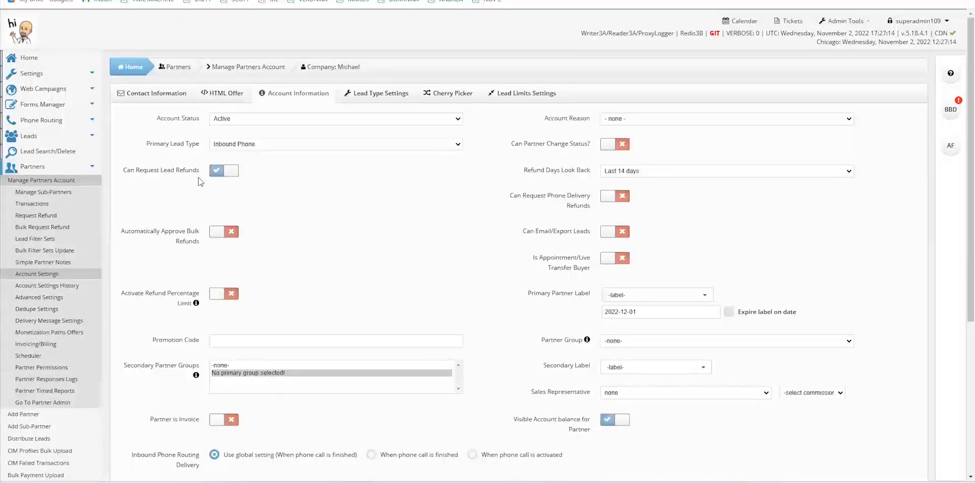
{"action": "left_click", "coordinate": [217, 172]}
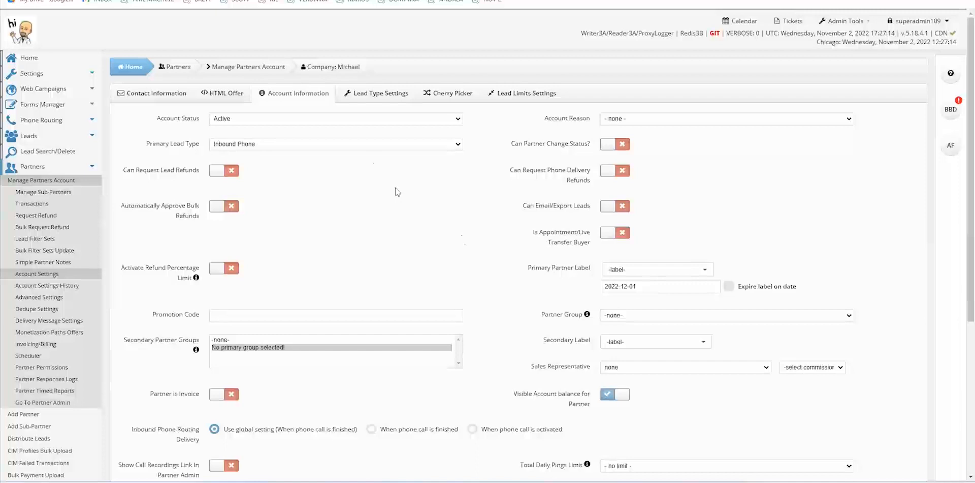
{"action": "left_click", "coordinate": [372, 97]}
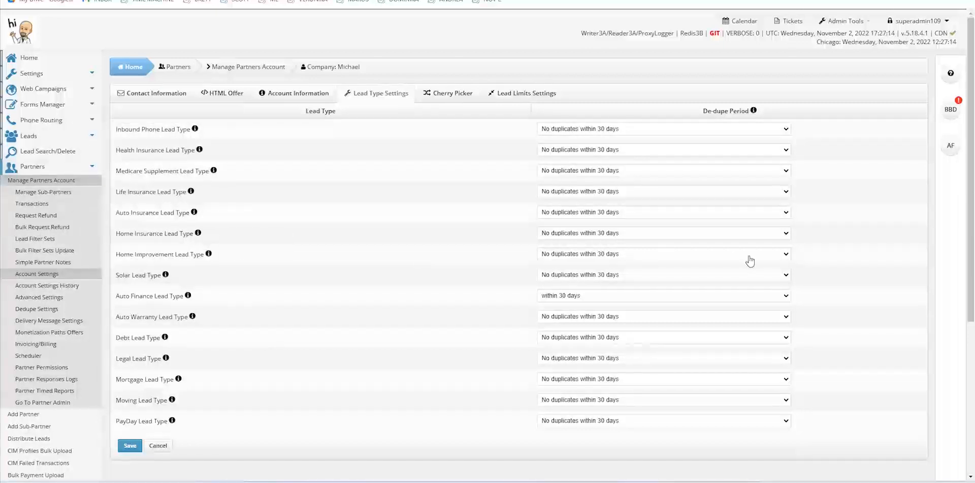
Set Home Improvement's de-dupe period to 'No check - accept duplicates' and view the no-limit lead limits
{"action": "left_click", "coordinate": [784, 256]}
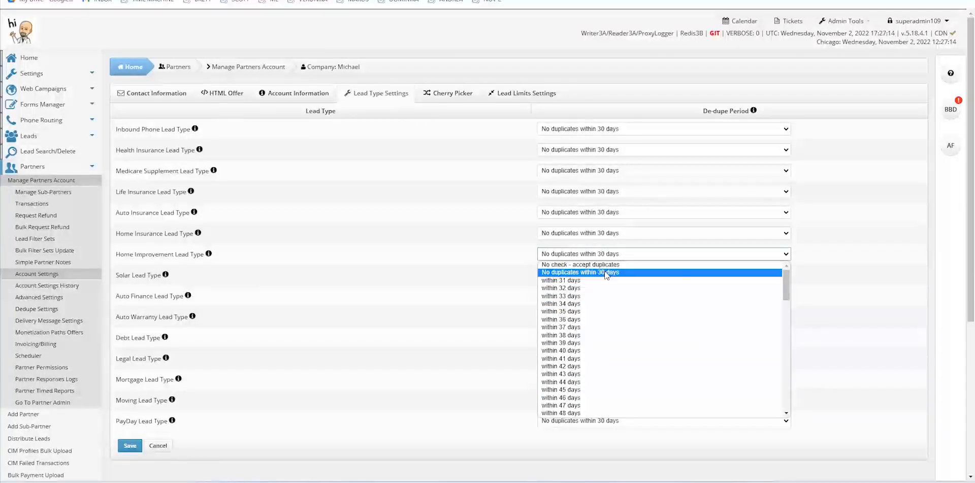
{"action": "left_click", "coordinate": [587, 264]}
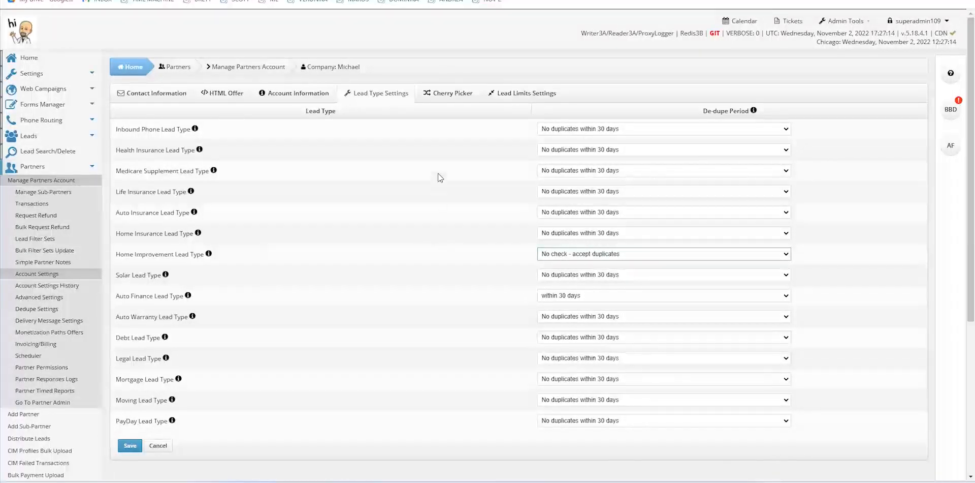
{"action": "left_click", "coordinate": [523, 96]}
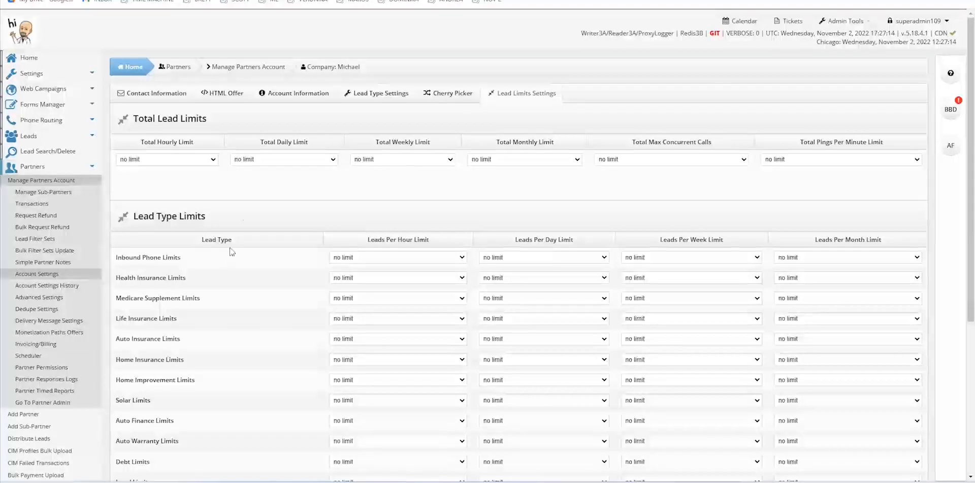
{"action": "triple_click", "coordinate": [142, 118]}
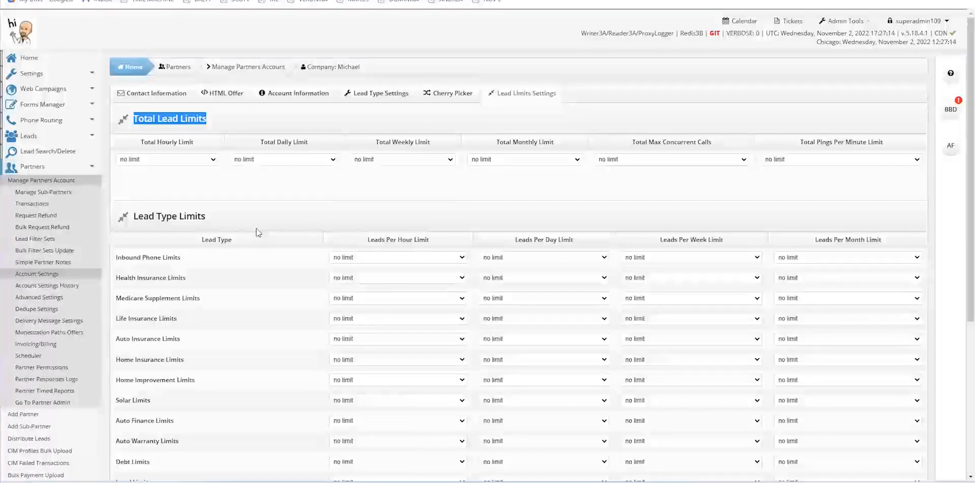
{"action": "scroll", "coordinate": [257, 232], "scroll_direction": "down", "scroll_amount": 2}
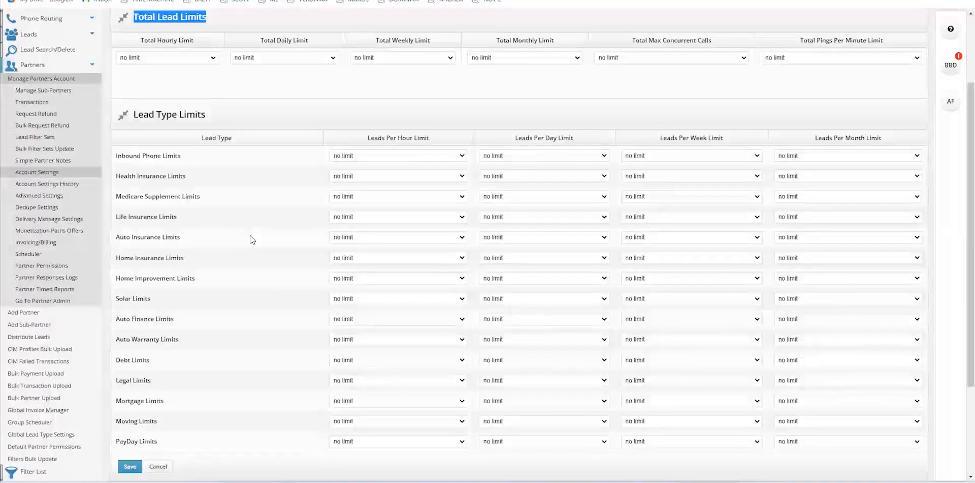
{"action": "scroll", "coordinate": [249, 237], "scroll_direction": "up", "scroll_amount": 2}
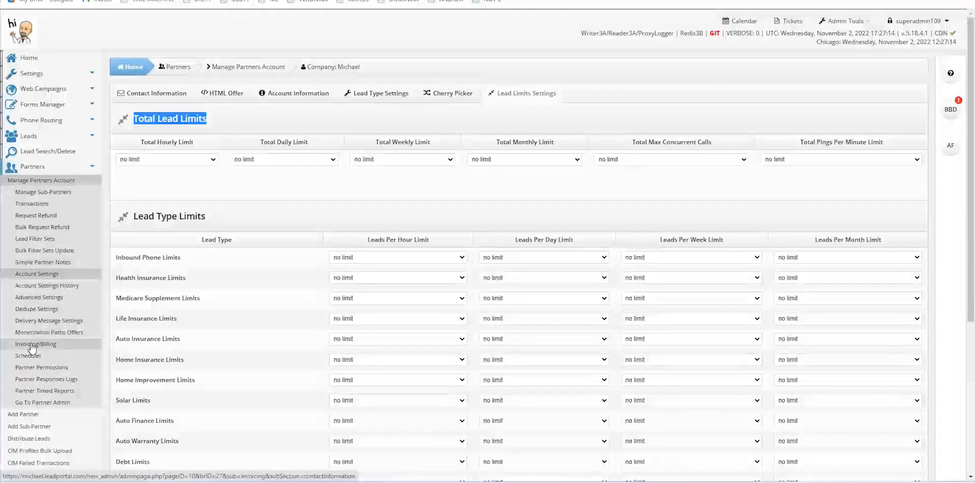
Open the partner's transactions overview and point out the total partner balance
{"action": "left_click", "coordinate": [28, 207]}
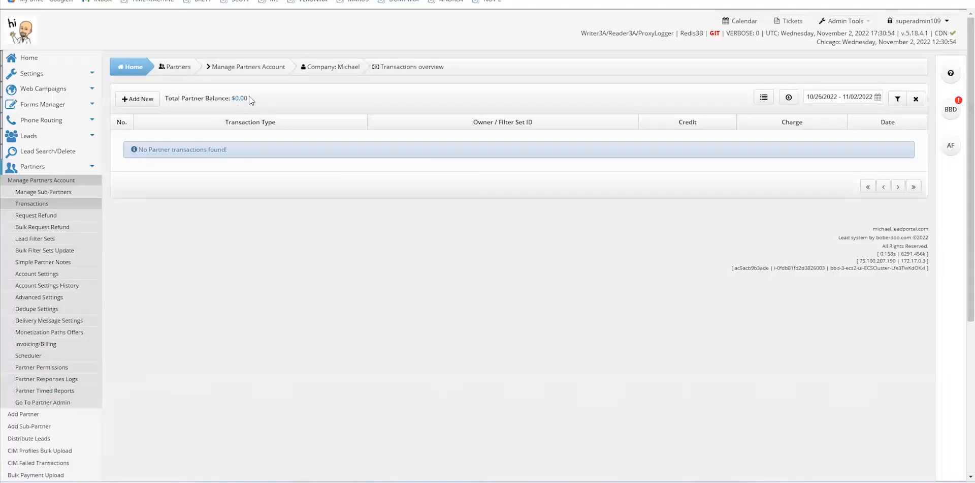
{"action": "left_click_drag", "start_coordinate": [169, 98], "coordinate": [248, 101]}
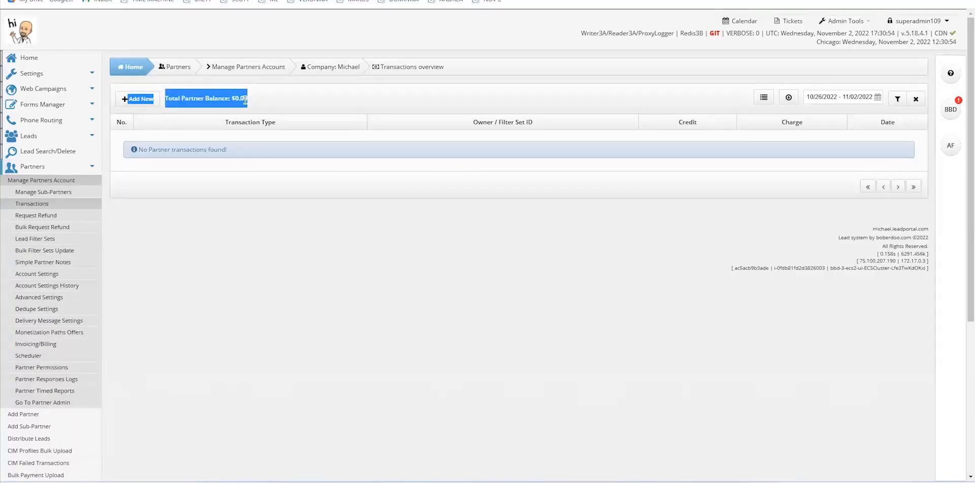
{"action": "left_click", "coordinate": [254, 105]}
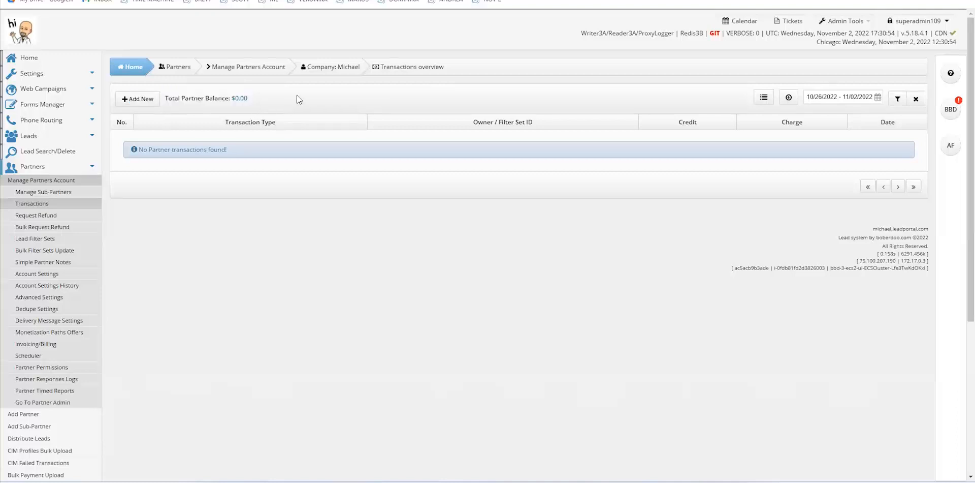
Add a 'Payment on account - credit' transaction of $100
{"action": "left_click", "coordinate": [140, 99]}
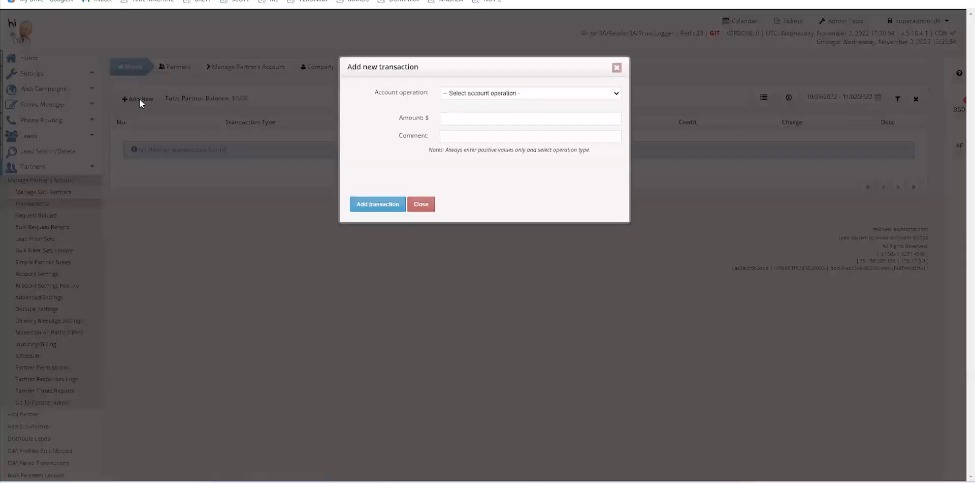
{"action": "left_click", "coordinate": [466, 95]}
{"action": "left_click", "coordinate": [469, 111]}
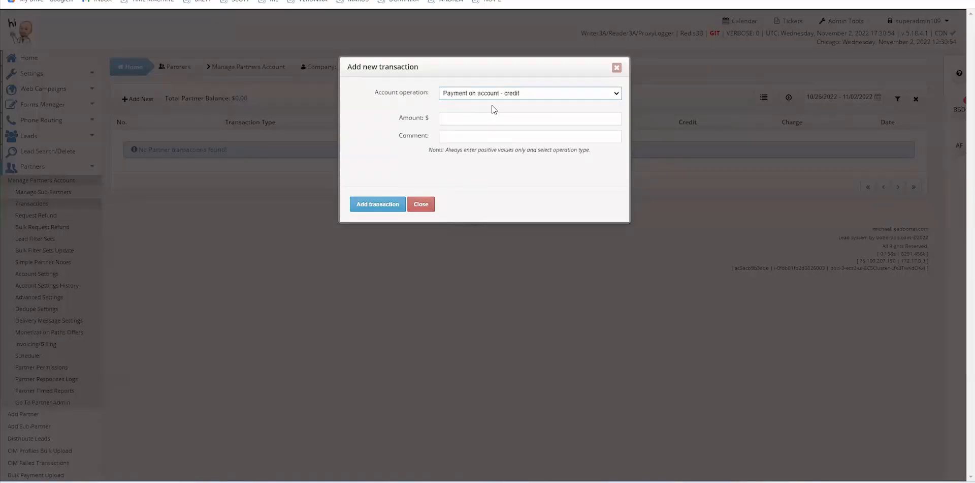
{"action": "left_click", "coordinate": [453, 120]}
{"action": "type", "text": "100"}
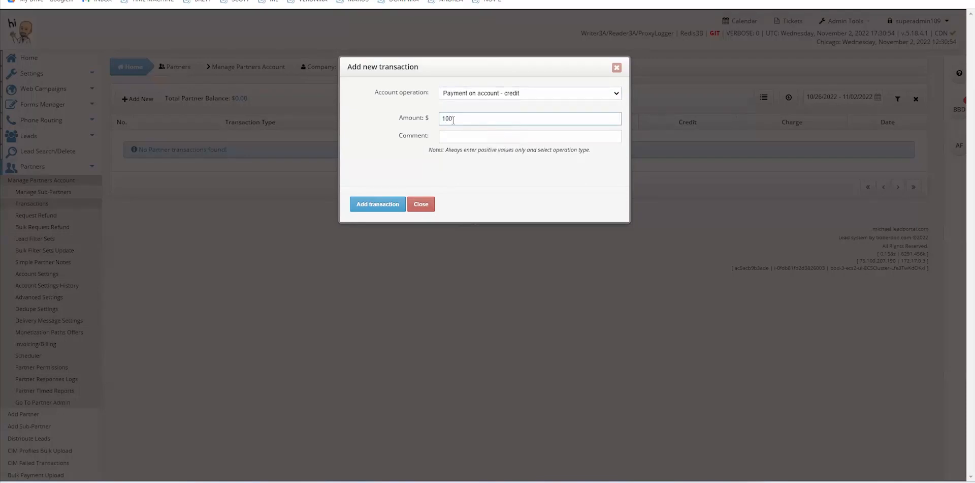
{"action": "left_click", "coordinate": [363, 205]}
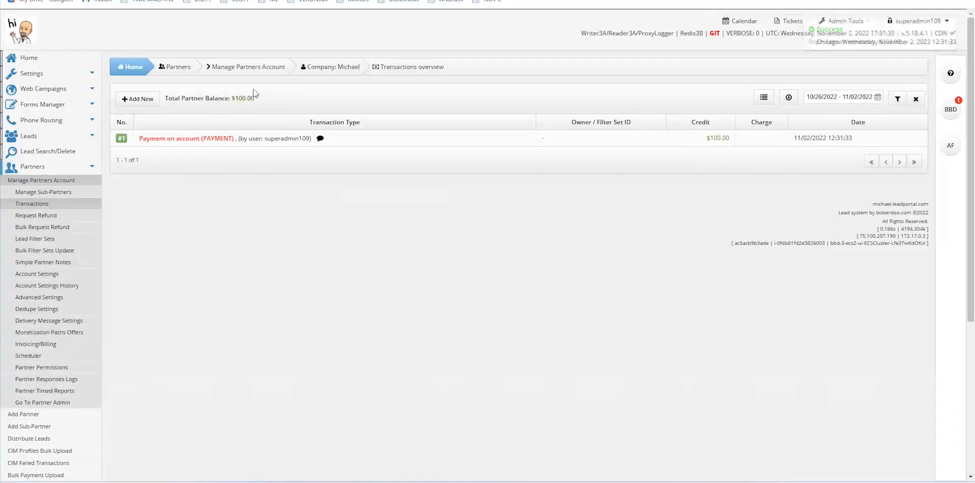
{"action": "left_click", "coordinate": [50, 344]}
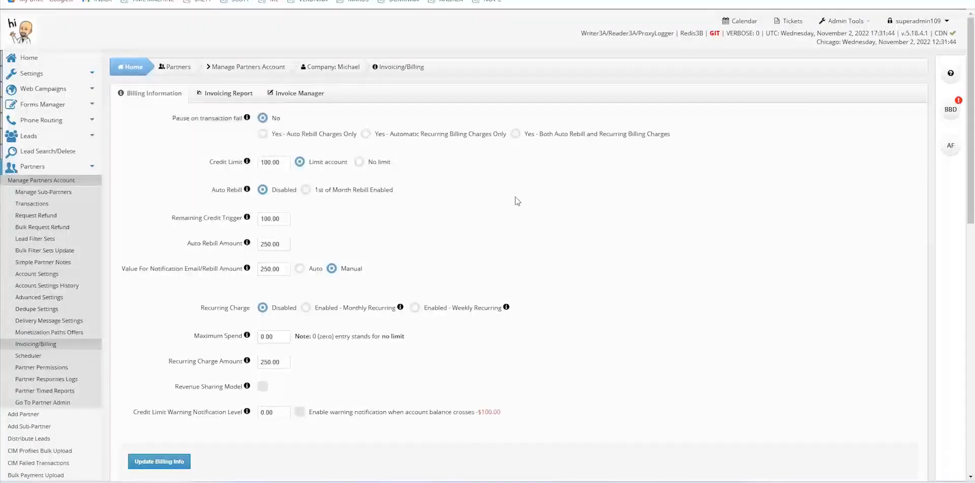
{"action": "left_click_drag", "start_coordinate": [209, 161], "coordinate": [243, 169]}
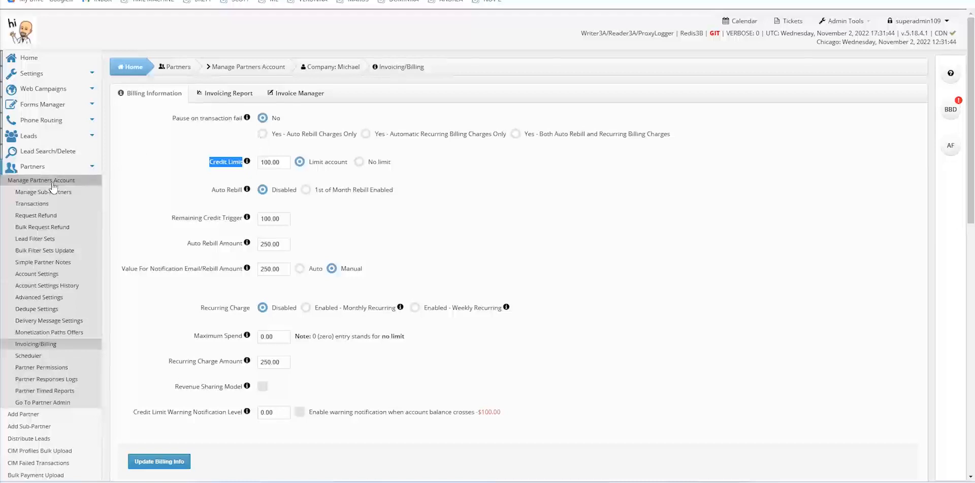
{"action": "left_click", "coordinate": [33, 204]}
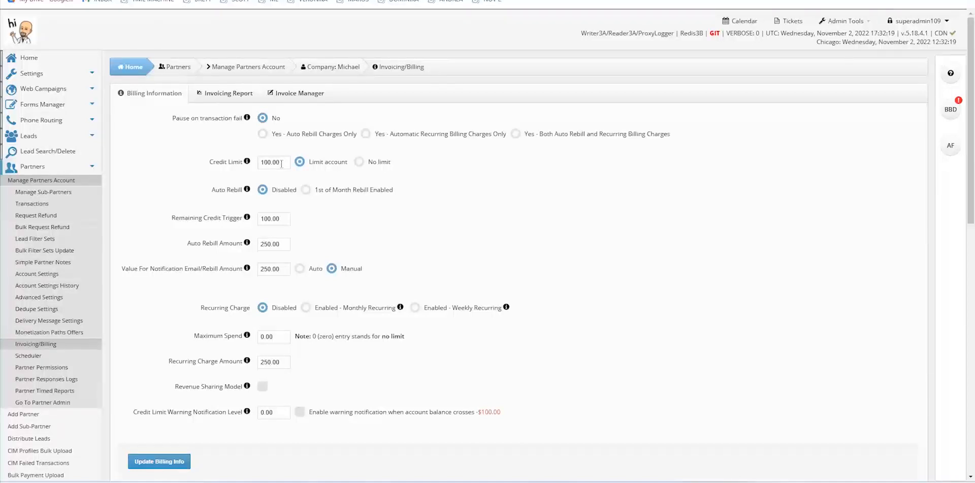
{"action": "left_click", "coordinate": [359, 162]}
{"action": "left_click", "coordinate": [31, 203]}
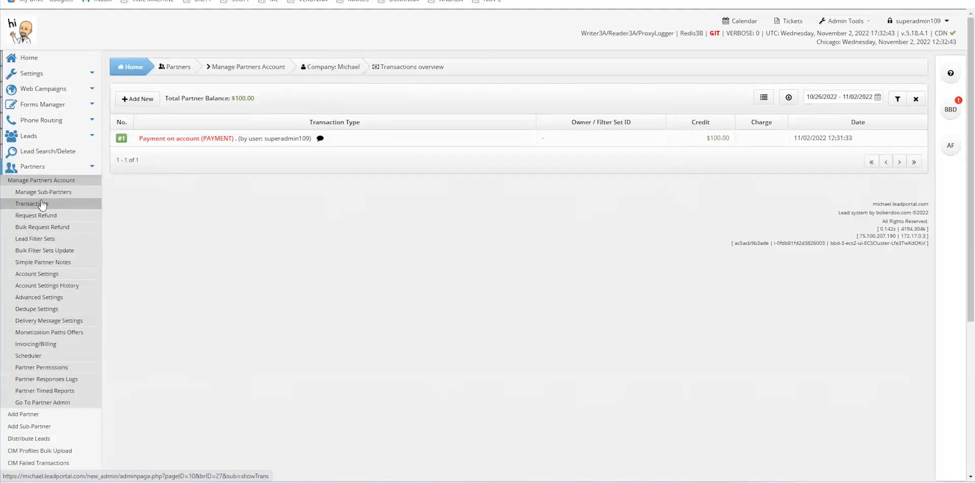
{"action": "left_click", "coordinate": [48, 343]}
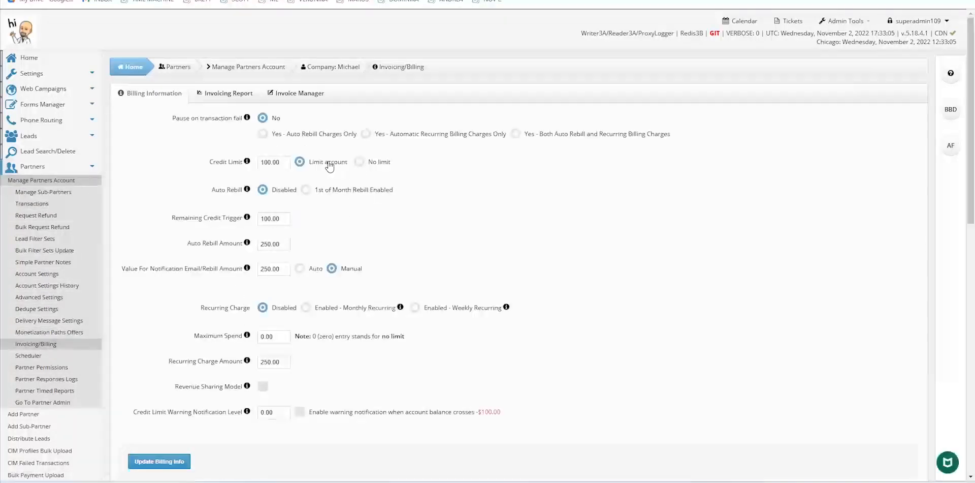
{"action": "left_click_drag", "start_coordinate": [282, 163], "coordinate": [261, 161]}
{"action": "type", "text": "0"}
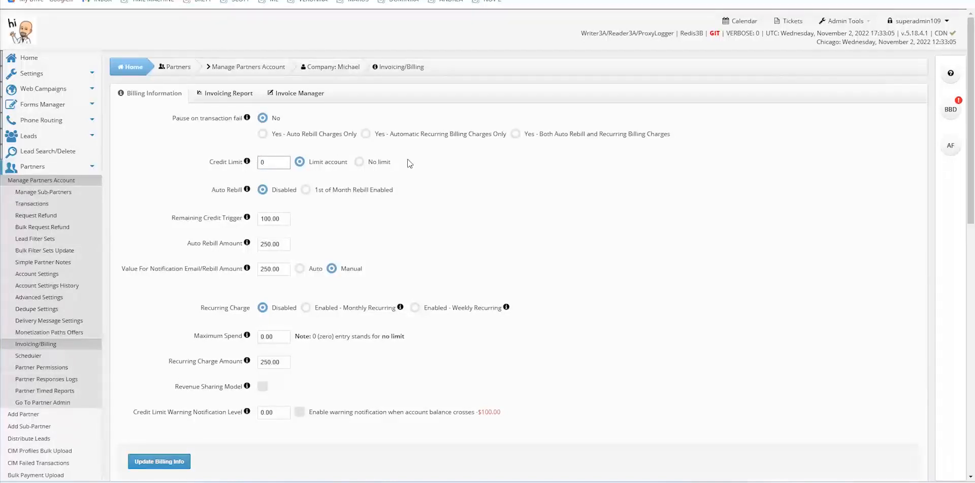
{"action": "left_click", "coordinate": [418, 168]}
{"action": "left_click", "coordinate": [47, 206]}
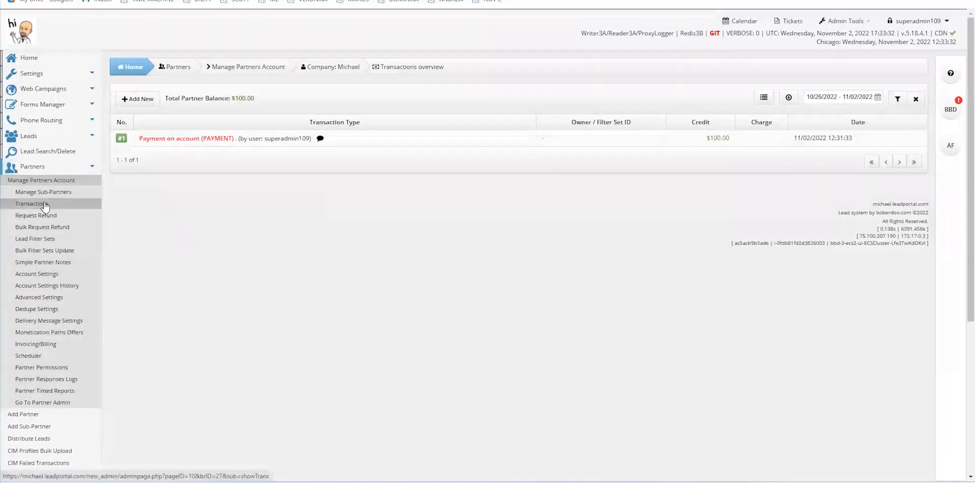
Review the partner's billing: credit limit 100.00, account limited, auto rebill and recurring charge off
{"action": "left_click", "coordinate": [38, 348]}
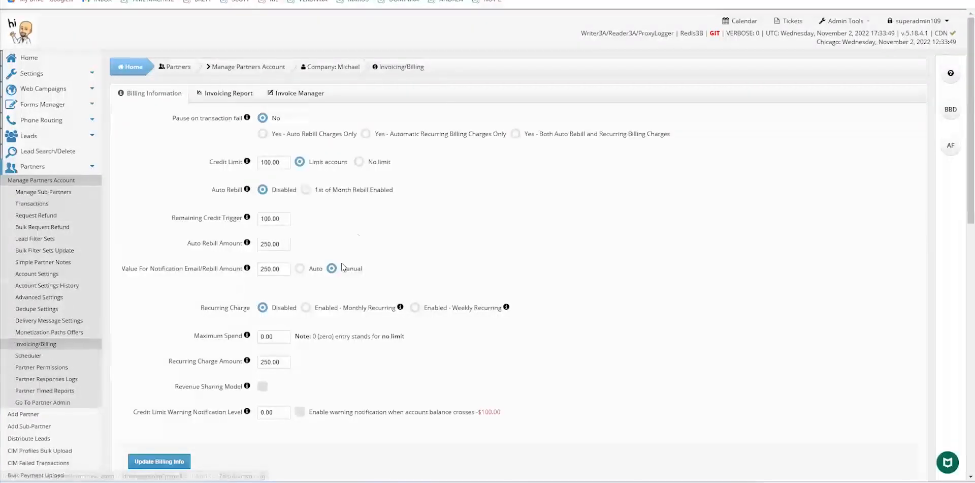
{"action": "mouse_move", "coordinate": [203, 161]}
{"action": "left_click_drag", "start_coordinate": [208, 162], "coordinate": [235, 163]}
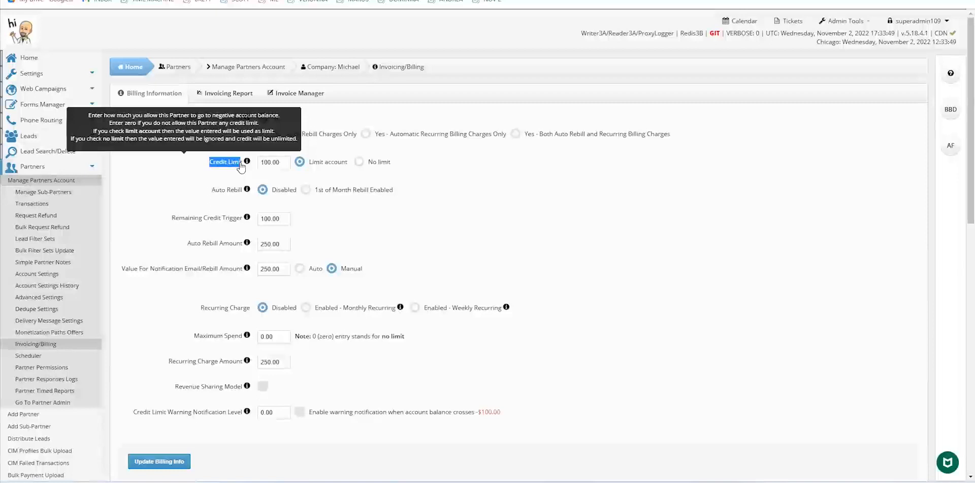
{"action": "left_click", "coordinate": [563, 171]}
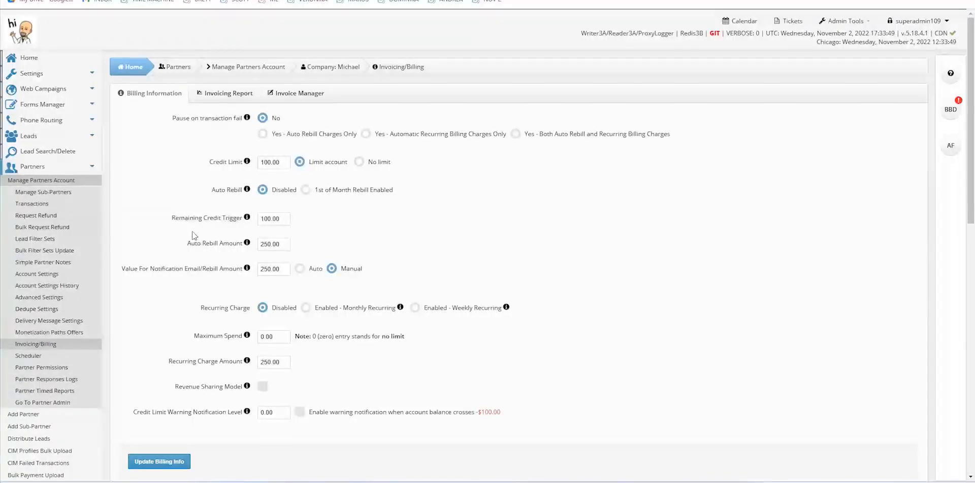
{"action": "mouse_move", "coordinate": [209, 219]}
View the Invoice Manager: automated invoicing off, weekly billing and generation at Sunday 00:00
{"action": "left_click", "coordinate": [303, 95]}
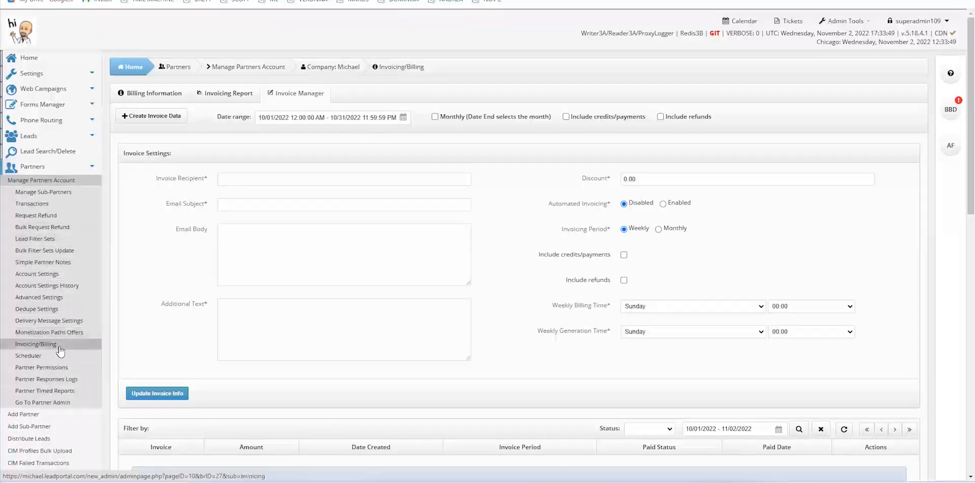
Preview Michael's partner dashboard, then return to his admin Billing Information with credit limit 100.00
{"action": "left_click", "coordinate": [56, 404]}
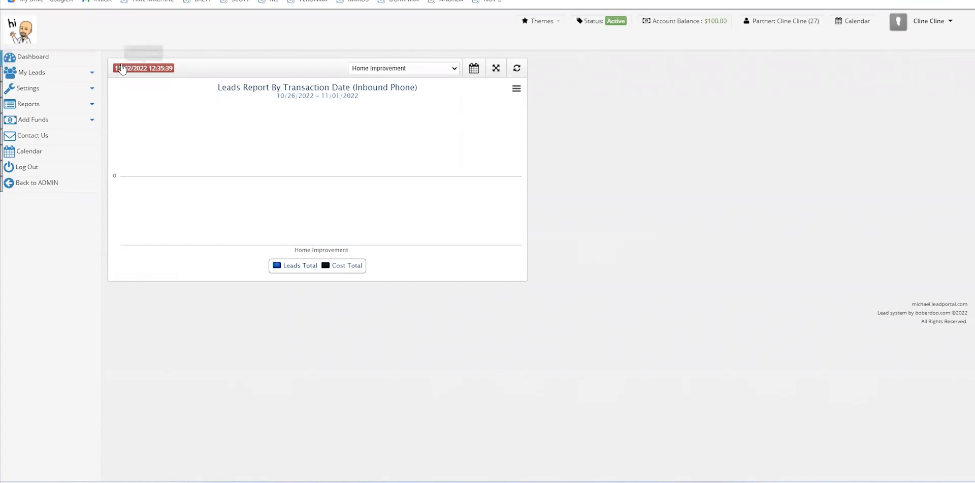
{"action": "left_click", "coordinate": [53, 181]}
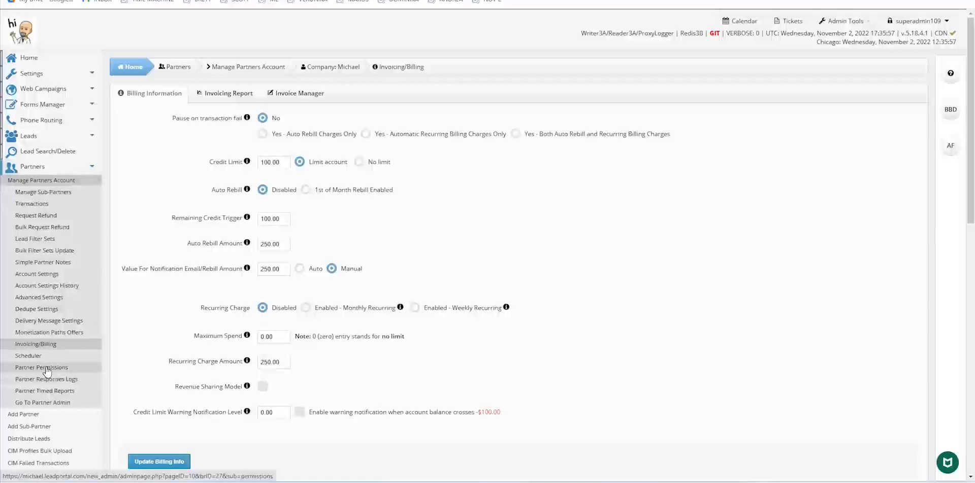
Review partner #27's Permissions page with all reports and pages enabled, checking the partner-side view
{"action": "left_click", "coordinate": [53, 367]}
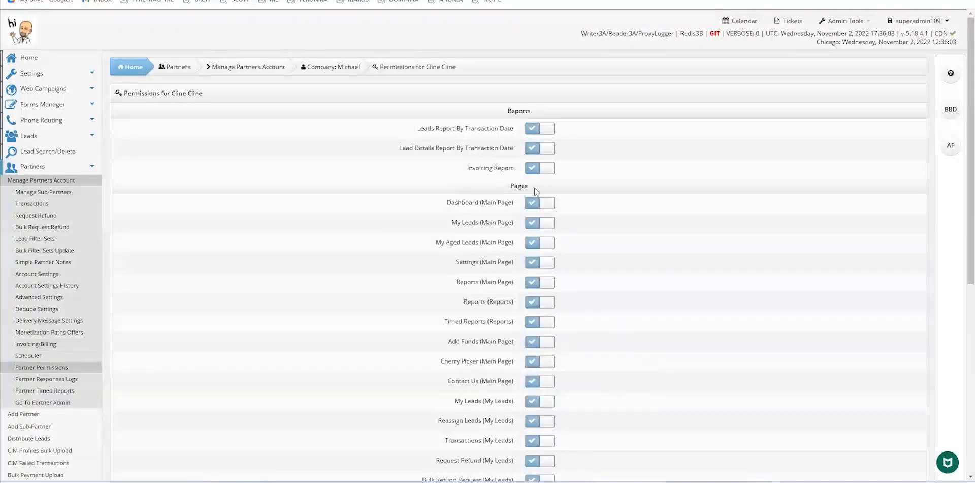
{"action": "left_click", "coordinate": [65, 402]}
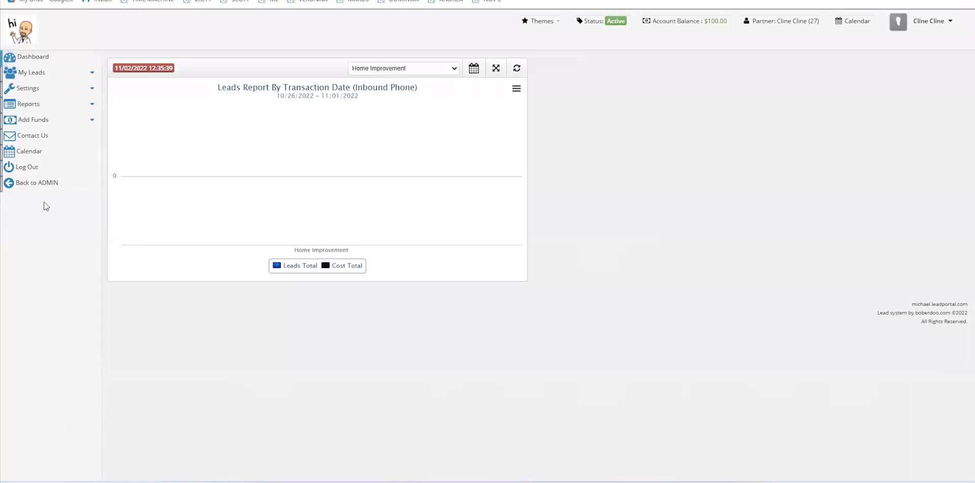
{"action": "mouse_move", "coordinate": [55, 480]}
{"action": "left_click", "coordinate": [30, 184]}
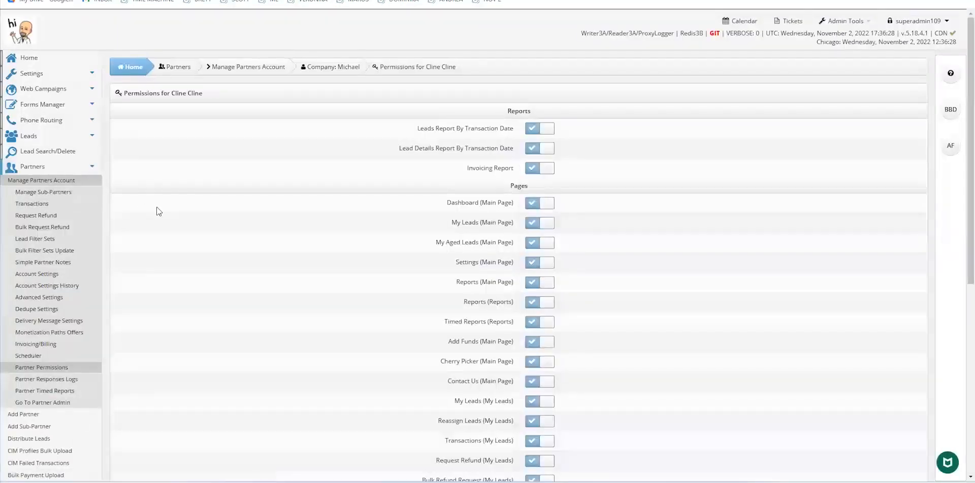
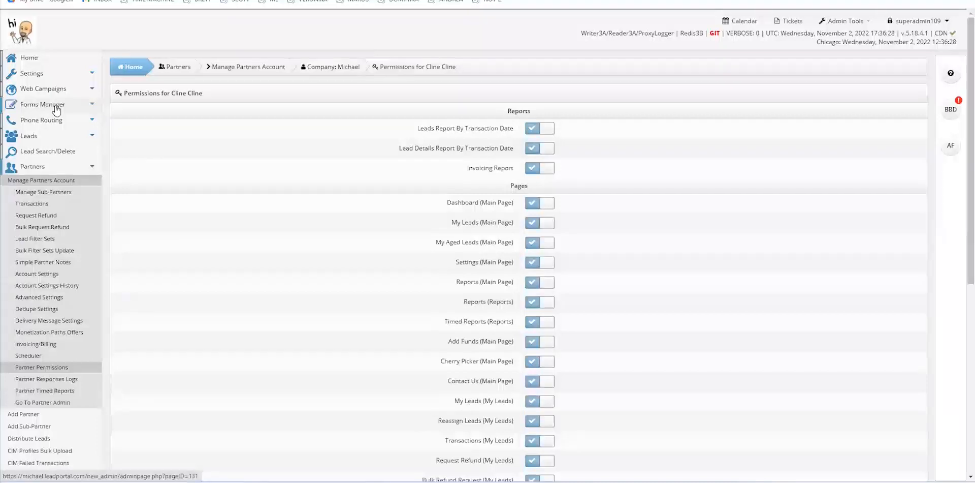
Open the Forms Manager page, which reports "No forms found!"
{"action": "left_click", "coordinate": [55, 106]}
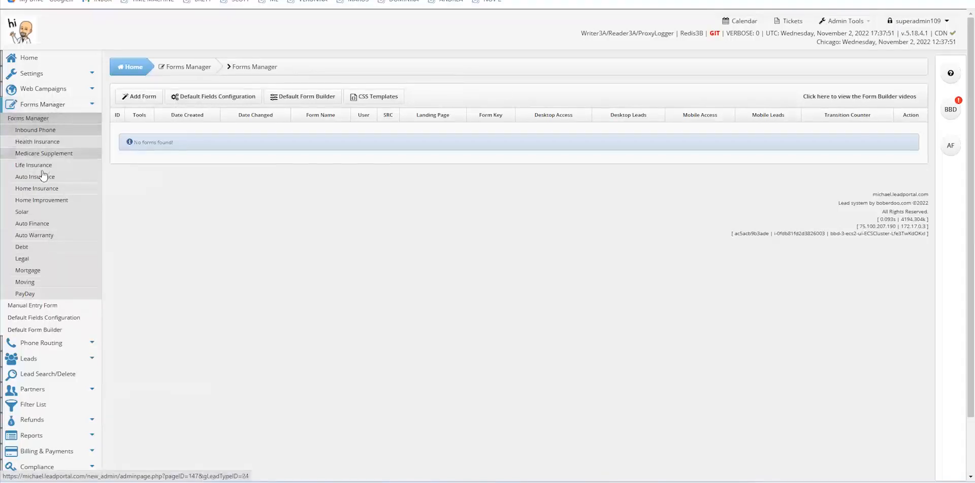
Open the Home Improvement manual entry form and set its SRC source to TheFox
{"action": "left_click", "coordinate": [35, 306]}
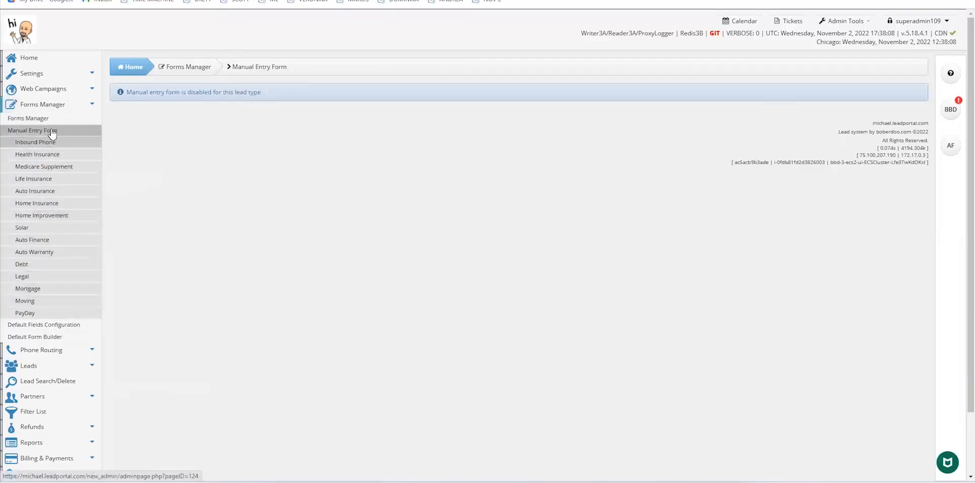
{"action": "left_click", "coordinate": [36, 217]}
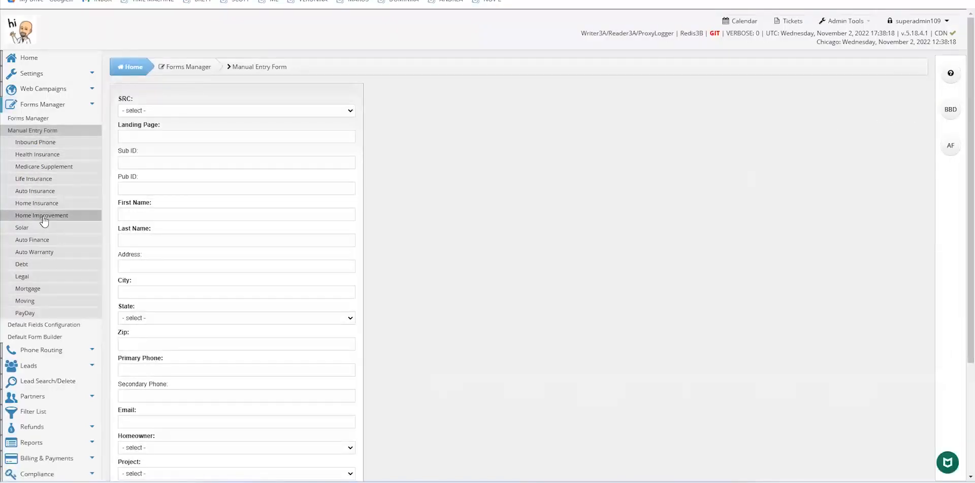
{"action": "left_click", "coordinate": [334, 113]}
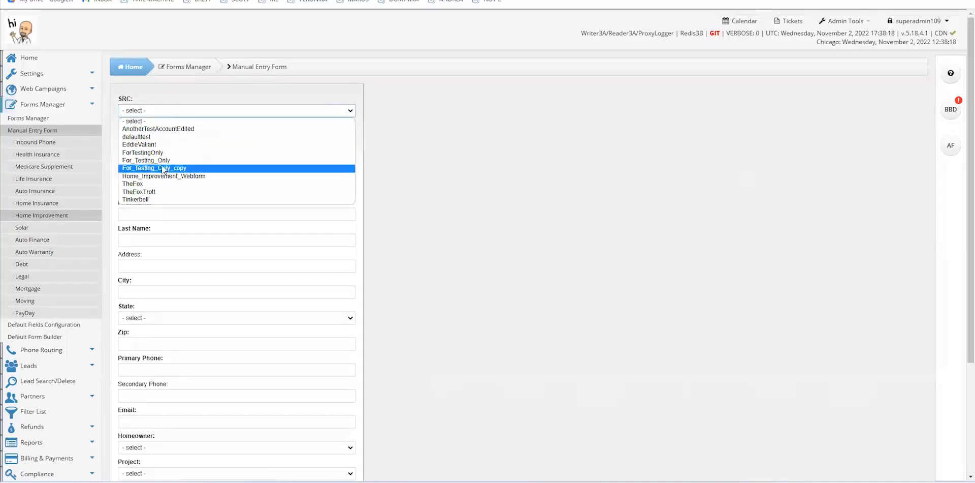
{"action": "left_click", "coordinate": [159, 184]}
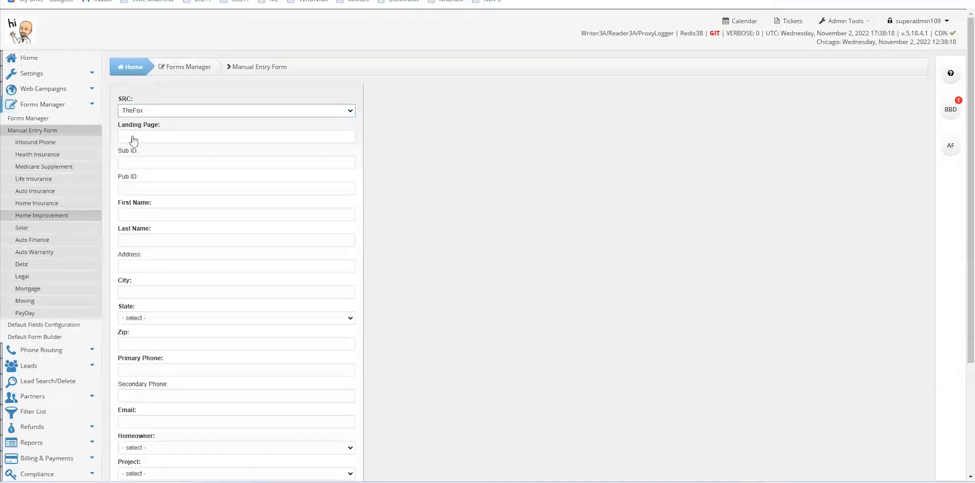
{"action": "scroll", "coordinate": [250, 286], "scroll_direction": "down", "scroll_amount": 3}
{"action": "scroll", "coordinate": [250, 292], "scroll_direction": "up", "scroll_amount": 2}
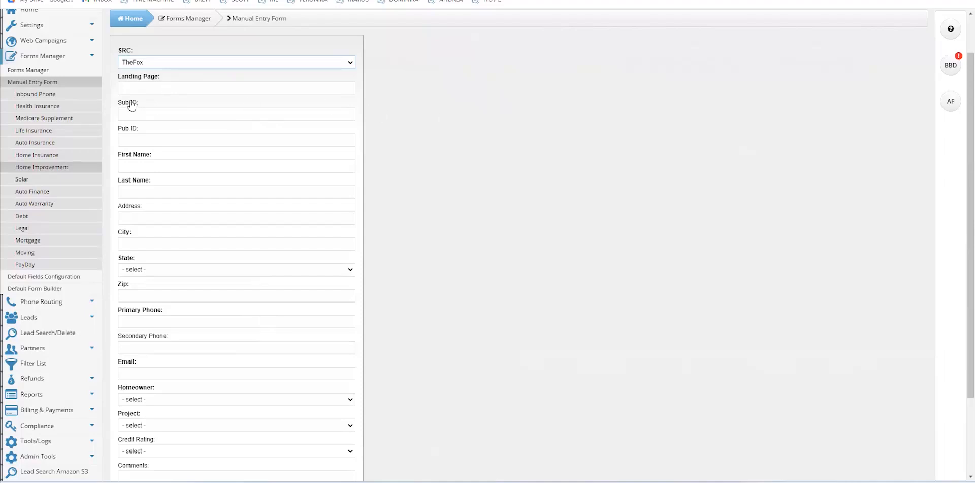
Fill Landing Page with 'test', add placeholder first name, last name and city, and choose Wisconsin
{"action": "left_click", "coordinate": [152, 88]}
{"action": "left_click", "coordinate": [180, 111]}
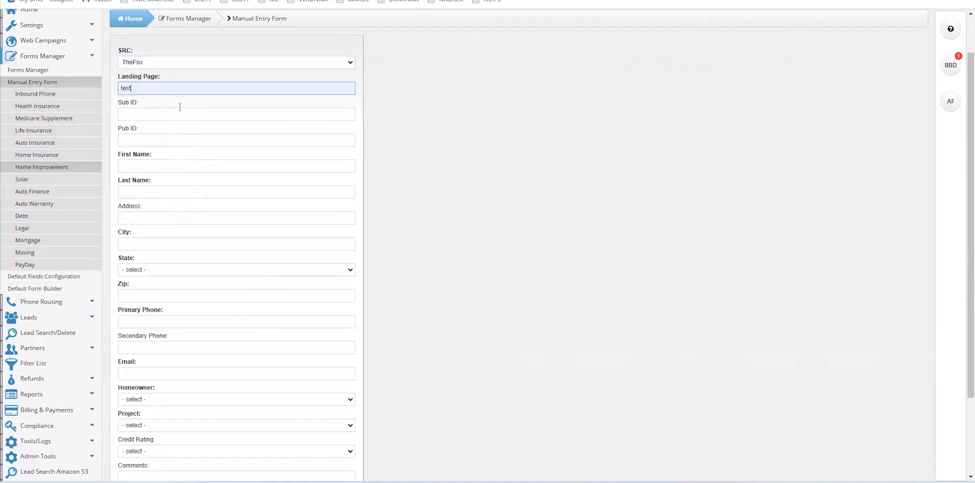
{"action": "left_click", "coordinate": [152, 167]}
{"action": "type", "text": "x"}
{"action": "left_click", "coordinate": [151, 190]}
{"action": "type", "text": "x"}
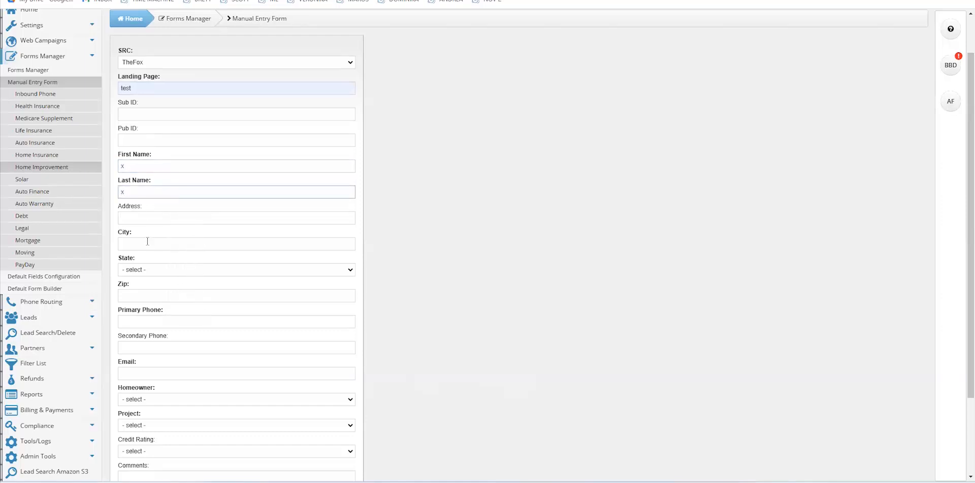
{"action": "left_click", "coordinate": [146, 243]}
{"action": "type", "text": "r"}
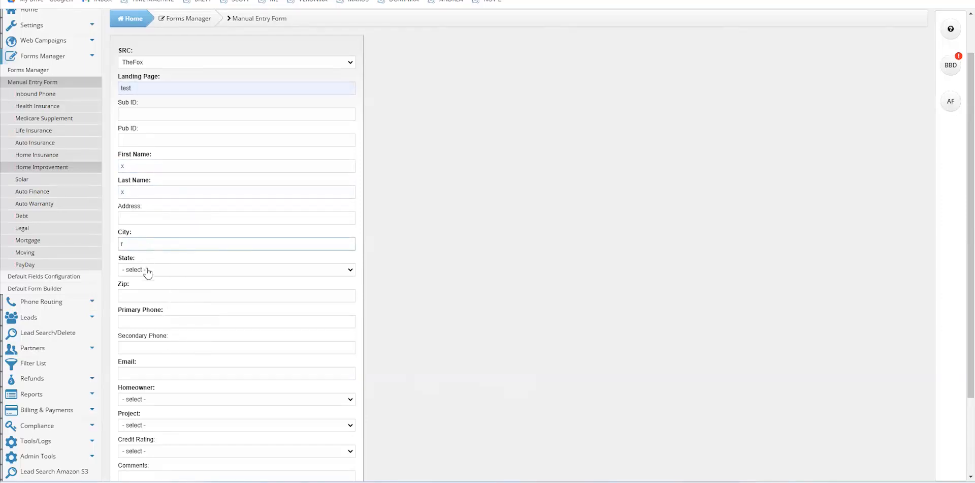
{"action": "left_click", "coordinate": [149, 270]}
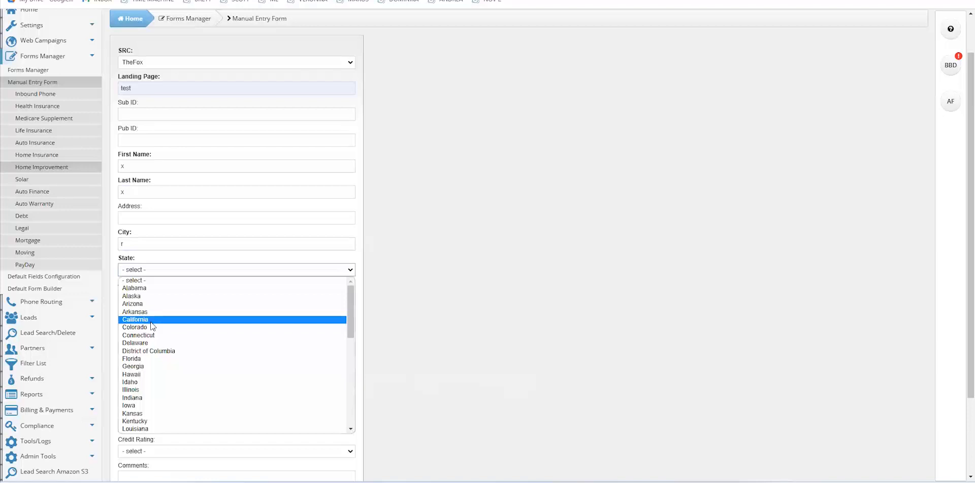
{"action": "scroll", "coordinate": [151, 326], "scroll_direction": "down", "scroll_amount": 10}
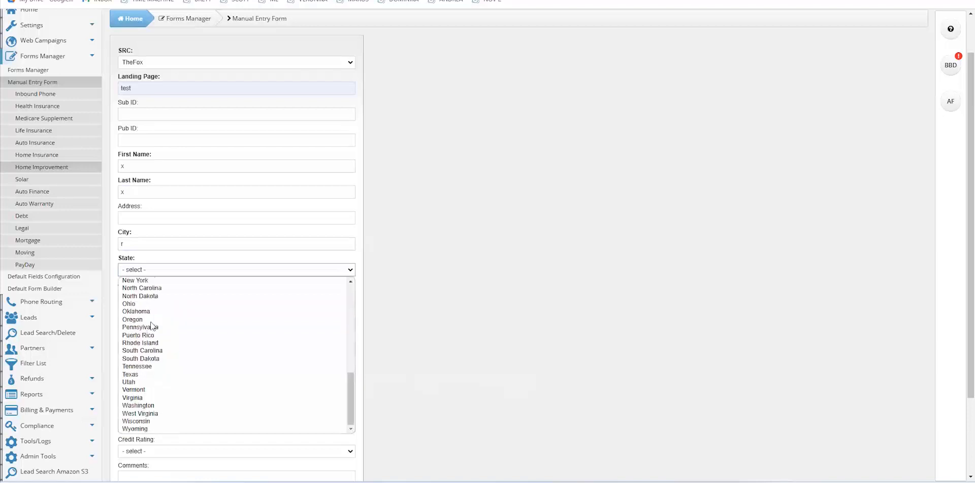
{"action": "left_click", "coordinate": [148, 421]}
Enter the zip code, primary phone and saved e-mail; set Homeowner Yes and Project Windows Repair
{"action": "left_click", "coordinate": [156, 296]}
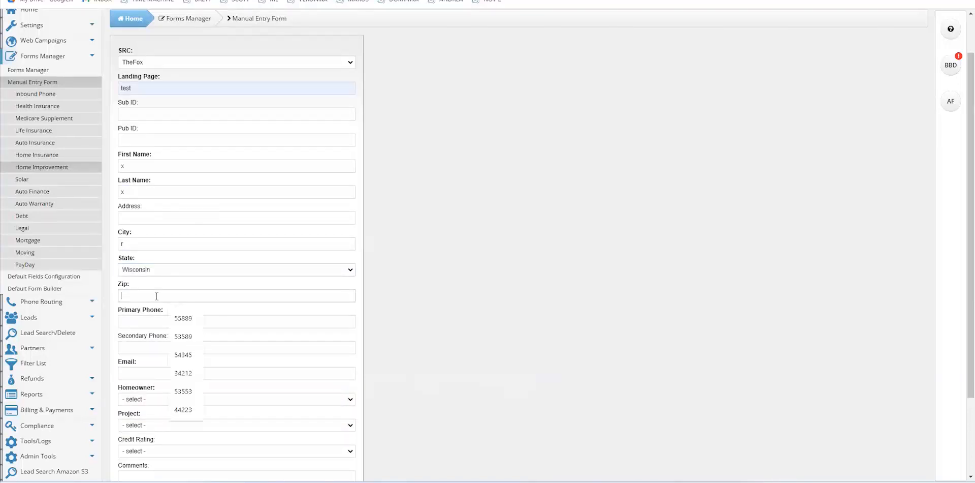
{"action": "type", "text": "45323"}
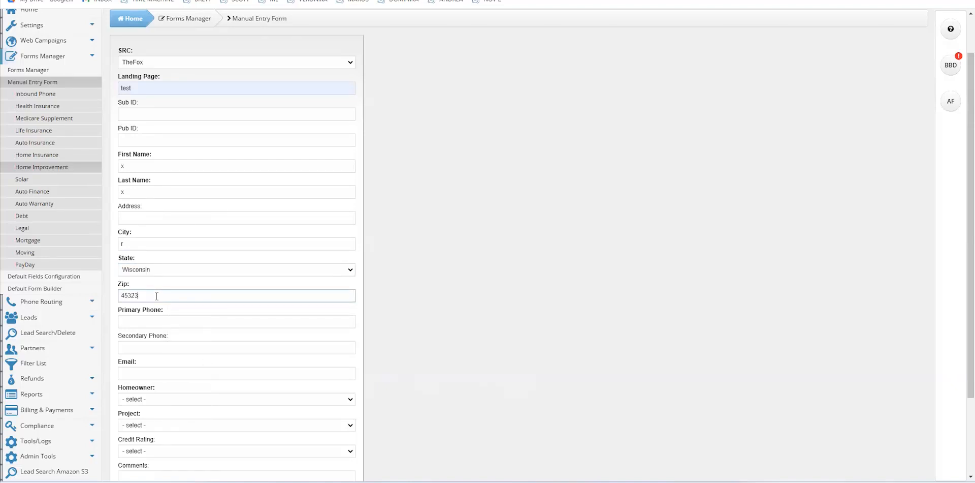
{"action": "left_click", "coordinate": [150, 320]}
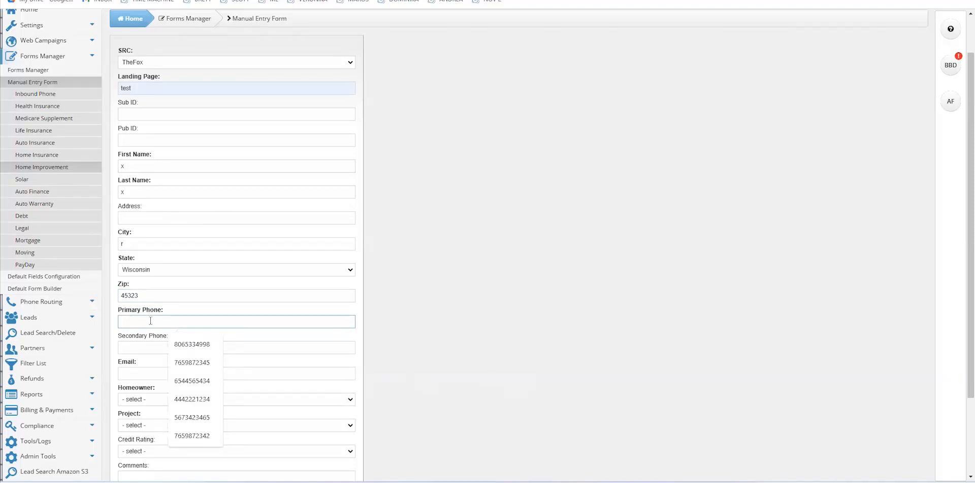
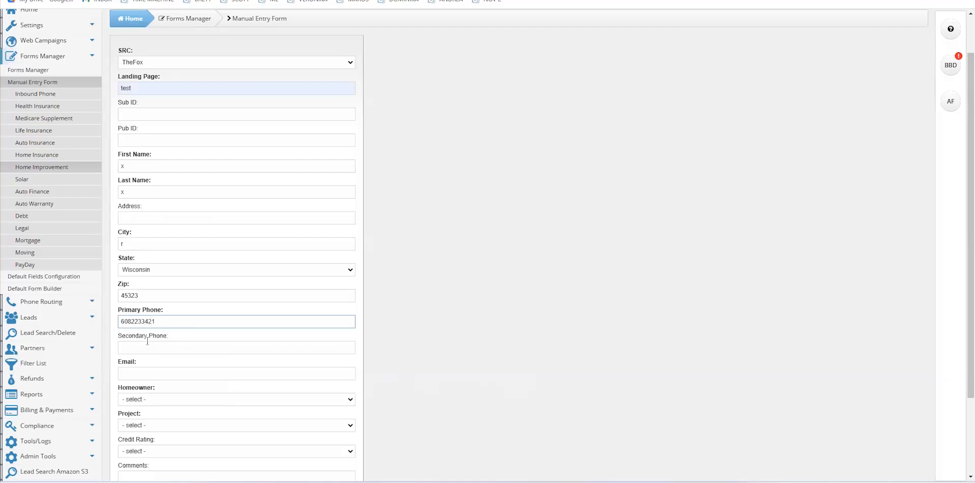
{"action": "left_click", "coordinate": [144, 374]}
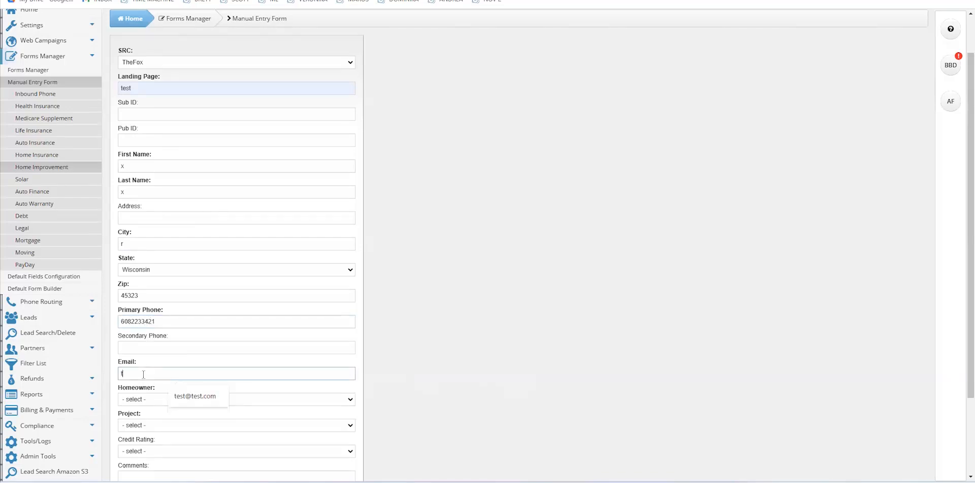
{"action": "left_click", "coordinate": [191, 396]}
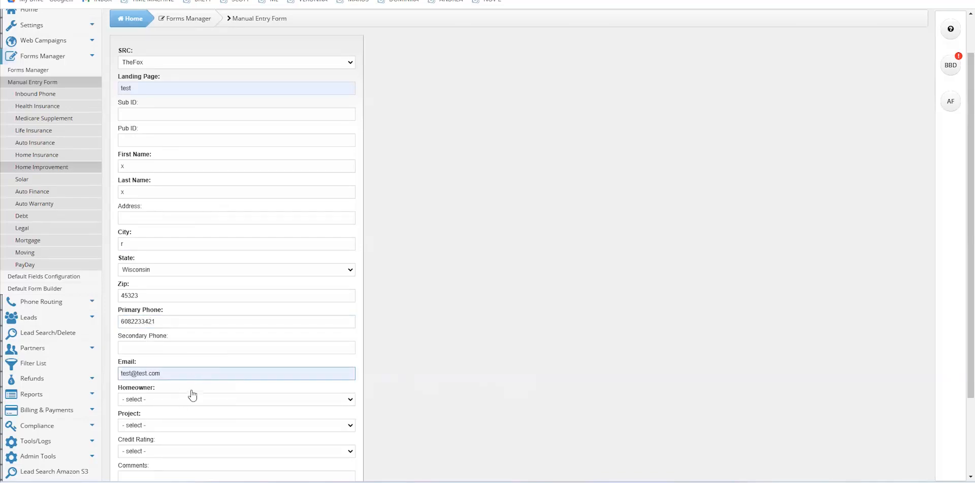
{"action": "left_click", "coordinate": [185, 401]}
{"action": "left_click", "coordinate": [166, 417]}
{"action": "scroll", "coordinate": [165, 425], "scroll_direction": "down", "scroll_amount": 2}
{"action": "left_click", "coordinate": [166, 327]}
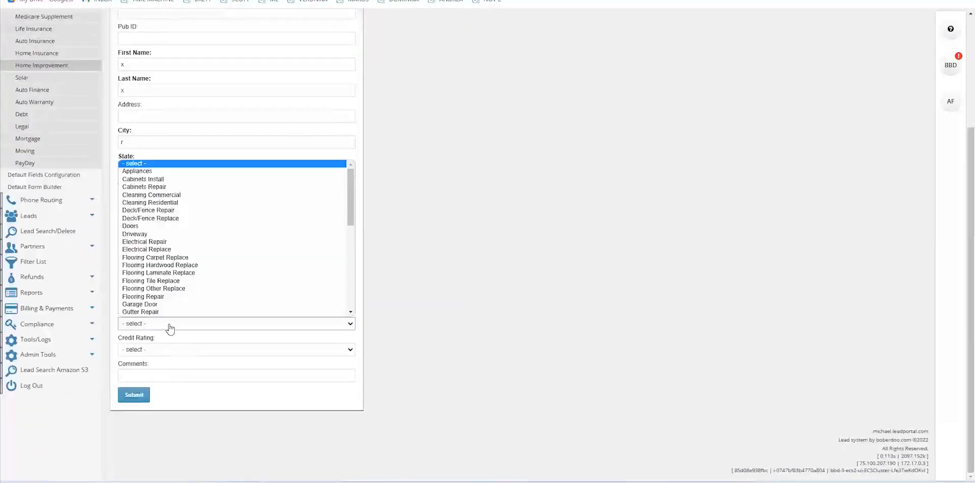
{"action": "scroll", "coordinate": [168, 264], "scroll_direction": "down", "scroll_amount": 5}
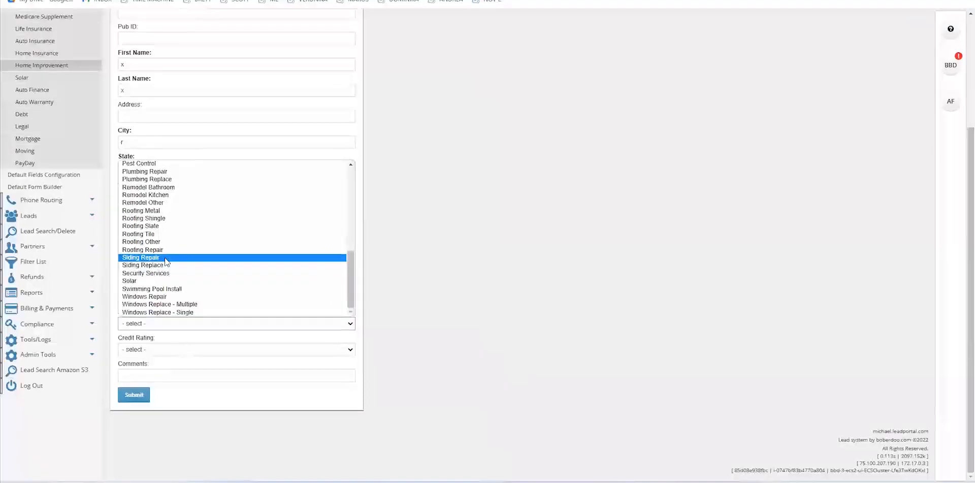
{"action": "left_click", "coordinate": [155, 299]}
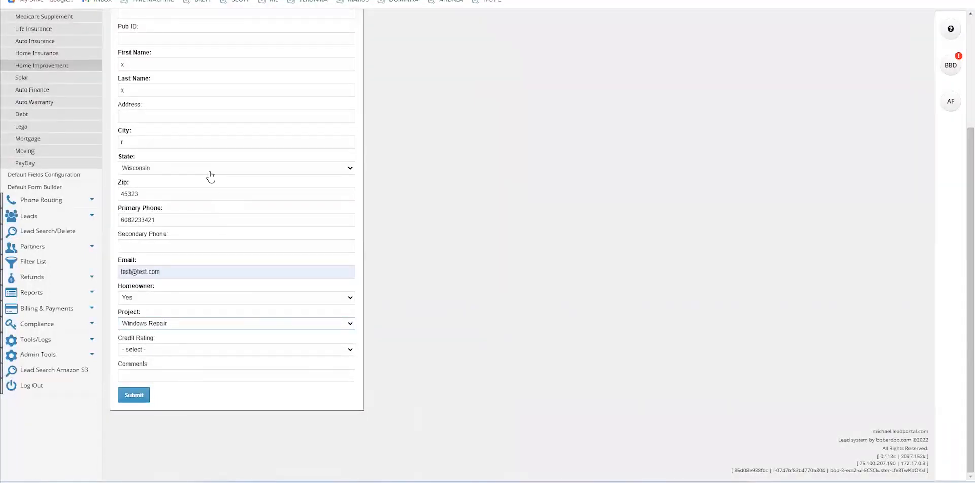
Submit the test lead, check the Matched status and new lead ID in the XML response, then close it
{"action": "left_click", "coordinate": [135, 395]}
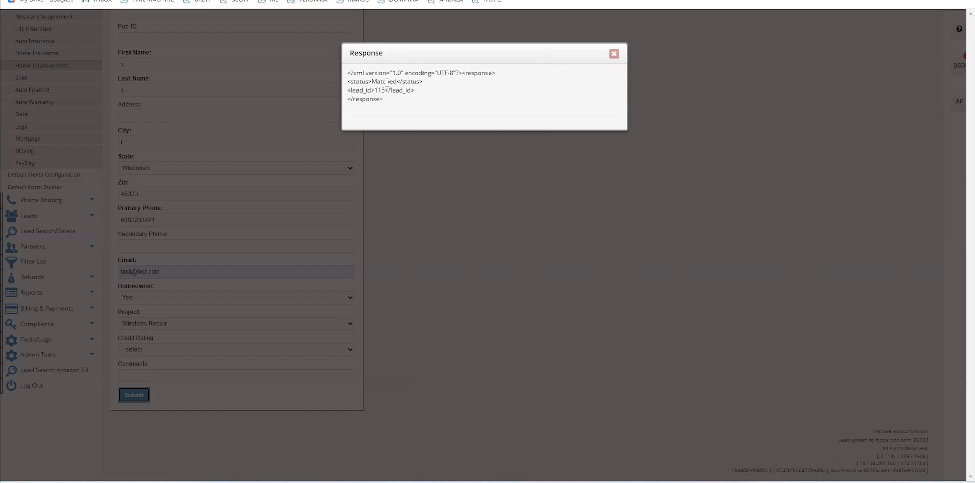
{"action": "left_click_drag", "start_coordinate": [349, 80], "coordinate": [424, 82]}
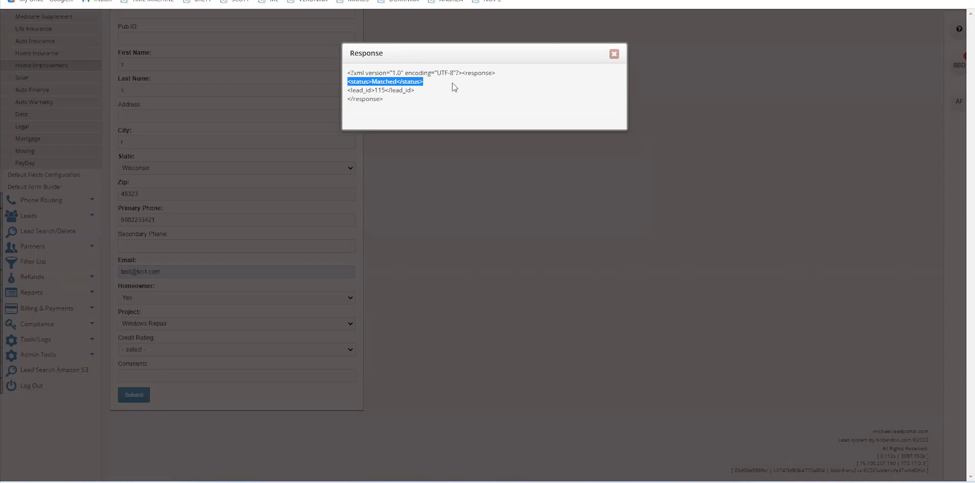
{"action": "left_click", "coordinate": [441, 83]}
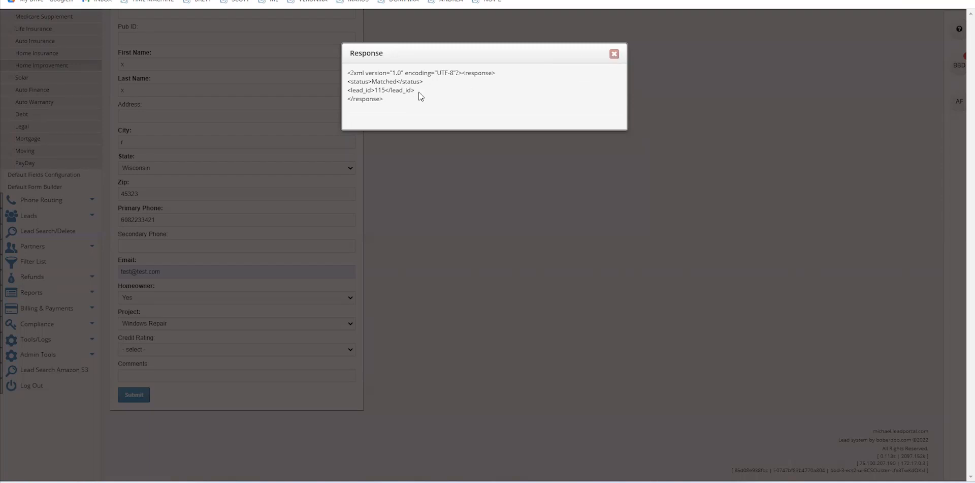
{"action": "left_click_drag", "start_coordinate": [414, 90], "coordinate": [347, 90]}
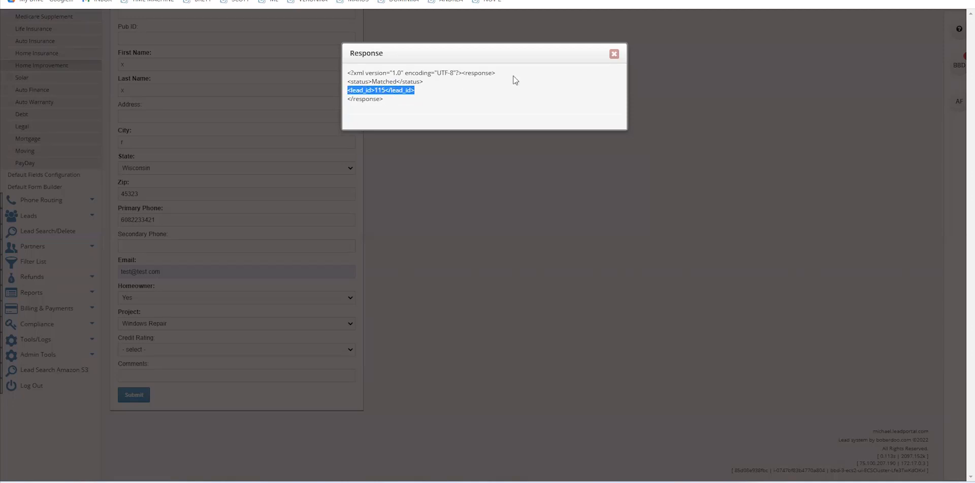
{"action": "left_click", "coordinate": [592, 57]}
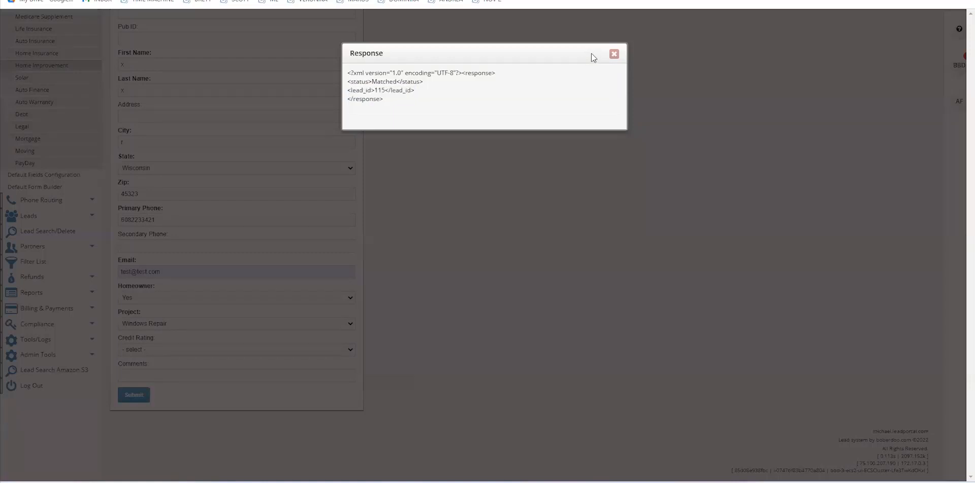
{"action": "left_click", "coordinate": [614, 56]}
Open the Home Improvement leads list showing the test lead sold at $13.00, $9.00 and $5.00
{"action": "scroll", "coordinate": [597, 169], "scroll_direction": "up", "scroll_amount": 3}
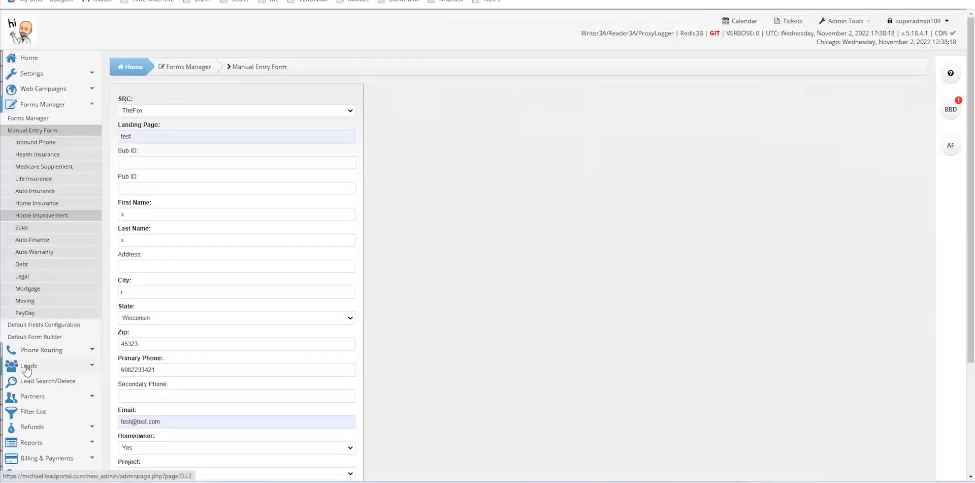
{"action": "left_click", "coordinate": [27, 369]}
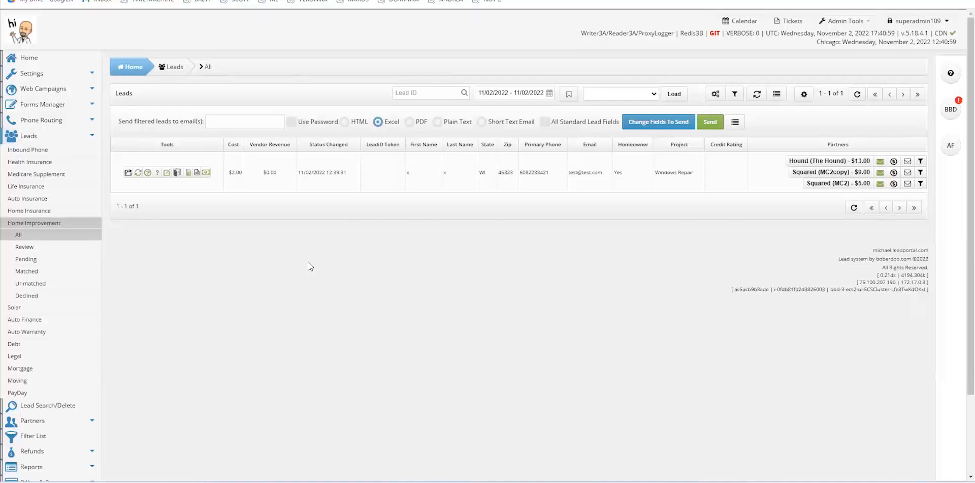
Open the Lead Log for lead 115 and scroll through its entries
{"action": "left_click", "coordinate": [196, 173]}
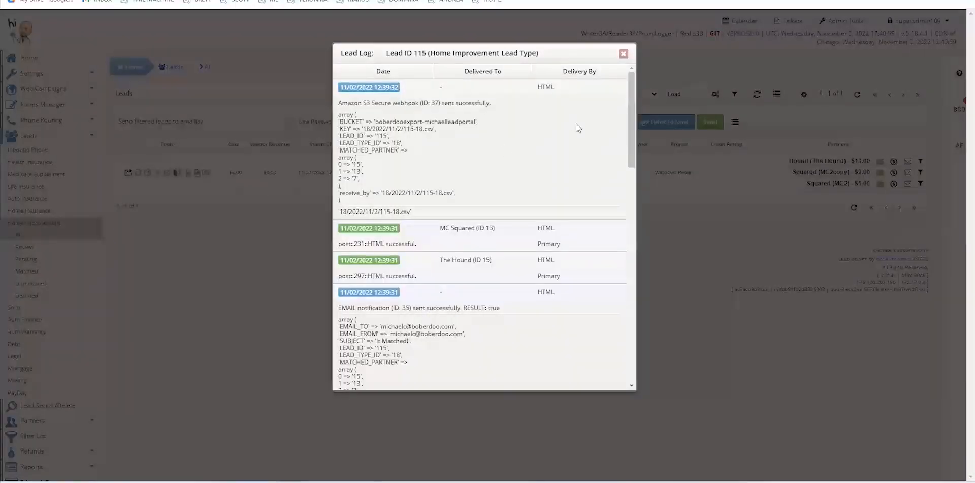
{"action": "mouse_move", "coordinate": [632, 100]}
{"action": "left_mouse_down"}
{"action": "mouse_move", "coordinate": [631, 329]}
{"action": "mouse_move", "coordinate": [618, 90]}
{"action": "left_mouse_up"}
{"action": "left_click_drag", "start_coordinate": [631, 88], "coordinate": [635, 341]}
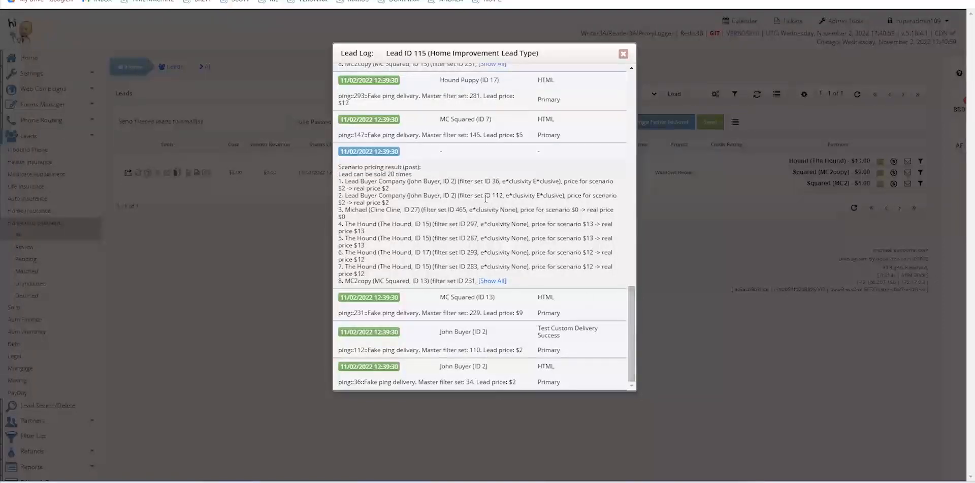
{"action": "left_click_drag", "start_coordinate": [631, 322], "coordinate": [635, 86]}
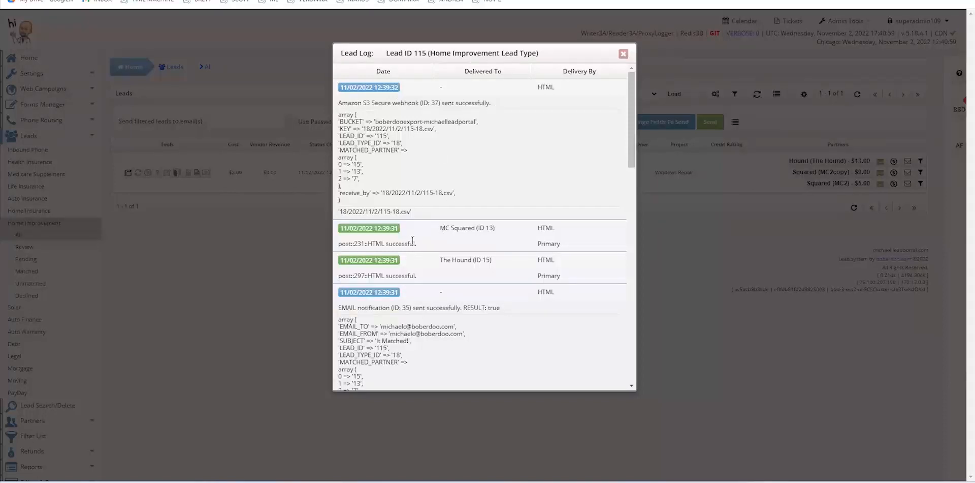
Highlight the MC Squared and The Hound delivery lines, then close the Lead Log
{"action": "left_click_drag", "start_coordinate": [341, 243], "coordinate": [395, 244]}
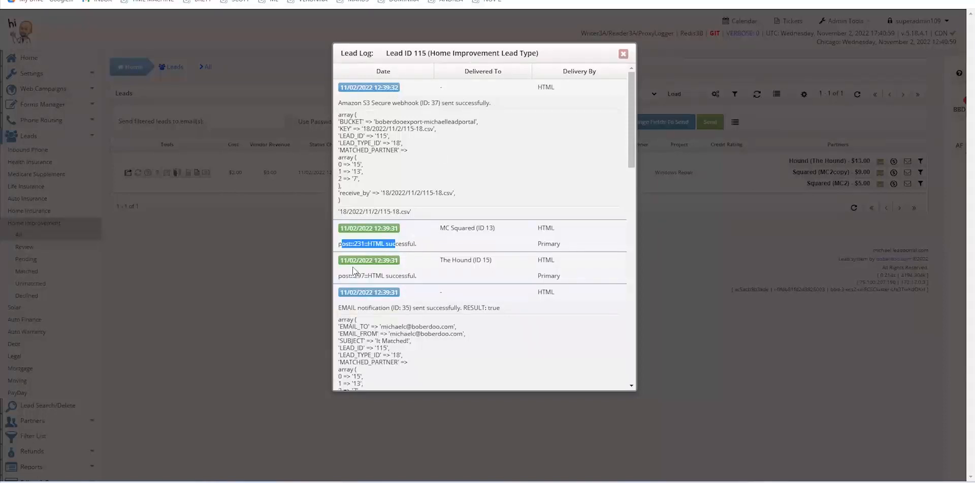
{"action": "left_click_drag", "start_coordinate": [445, 228], "coordinate": [478, 229]}
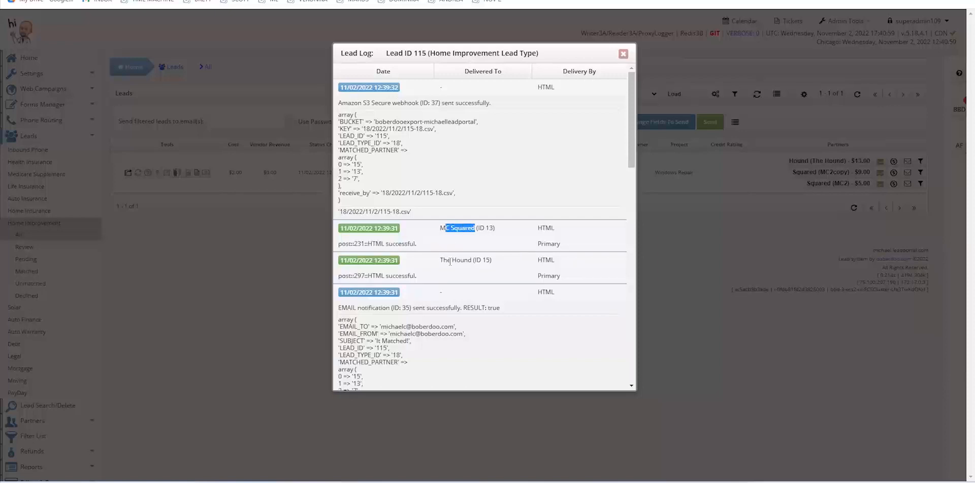
{"action": "left_click_drag", "start_coordinate": [448, 260], "coordinate": [465, 261]}
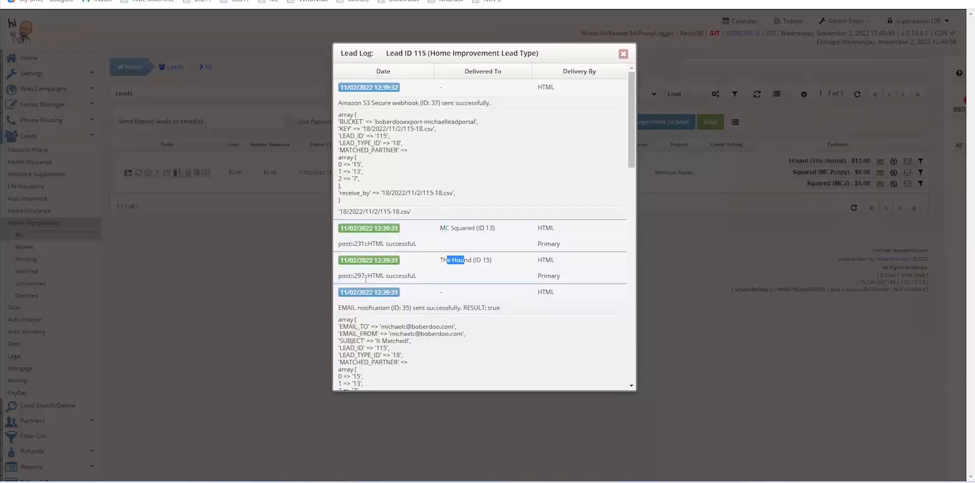
{"action": "left_click", "coordinate": [420, 277]}
{"action": "left_click", "coordinate": [624, 56]}
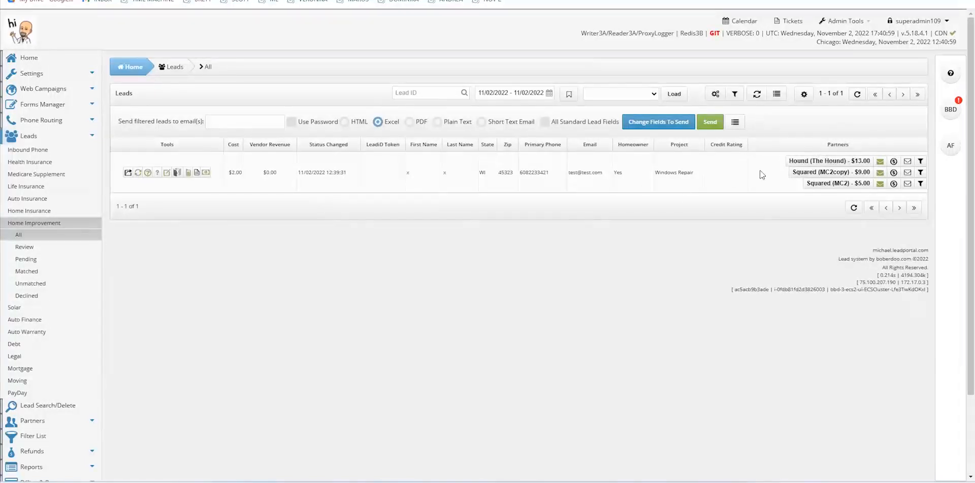
Open the lead filter options and briefly try the Lead ID field
{"action": "left_click", "coordinate": [735, 95]}
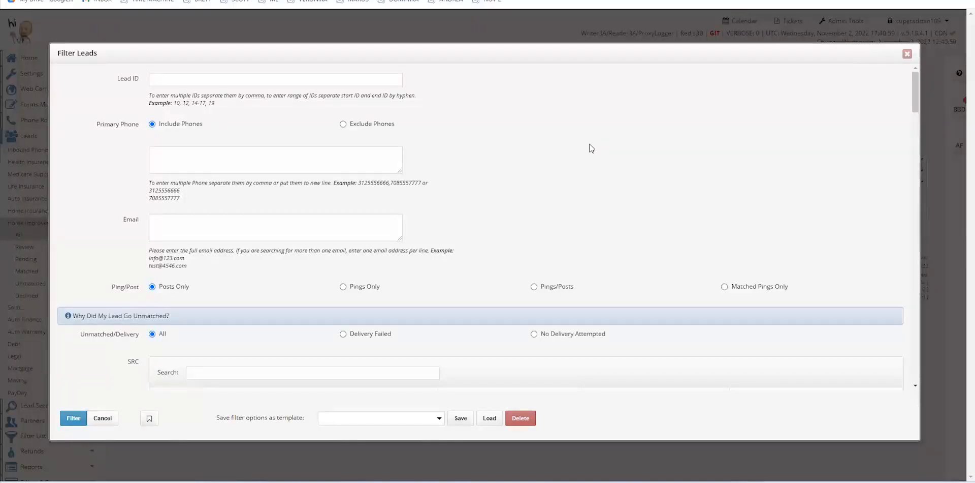
{"action": "scroll", "coordinate": [591, 148], "scroll_direction": "down", "scroll_amount": 3}
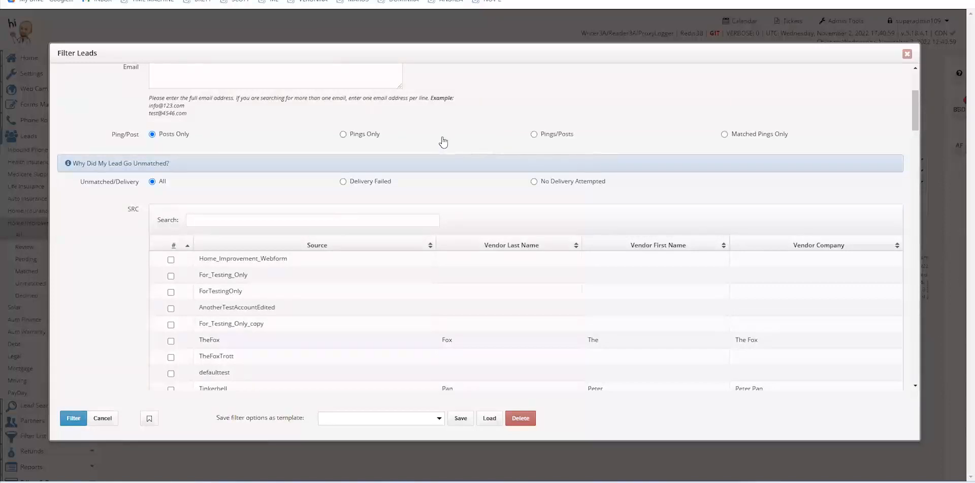
{"action": "scroll", "coordinate": [472, 152], "scroll_direction": "up", "scroll_amount": 3}
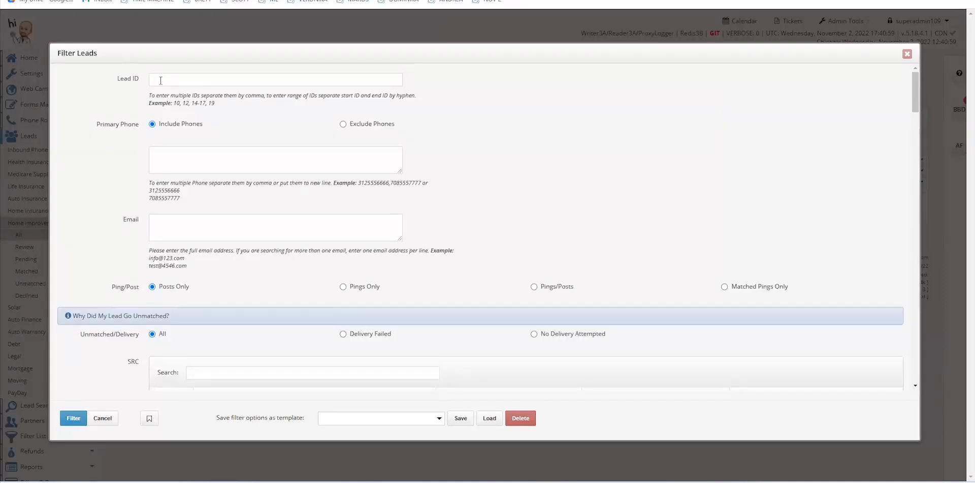
{"action": "left_click", "coordinate": [160, 80]}
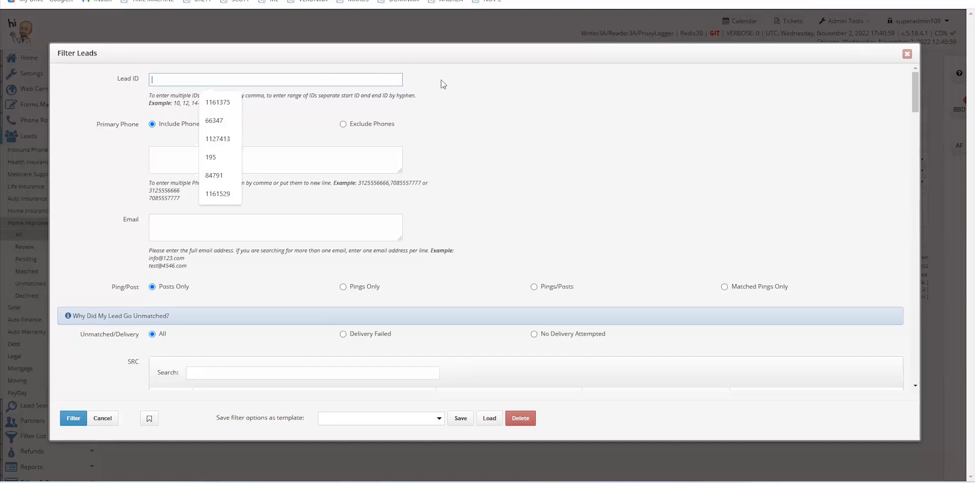
{"action": "left_click", "coordinate": [119, 150]}
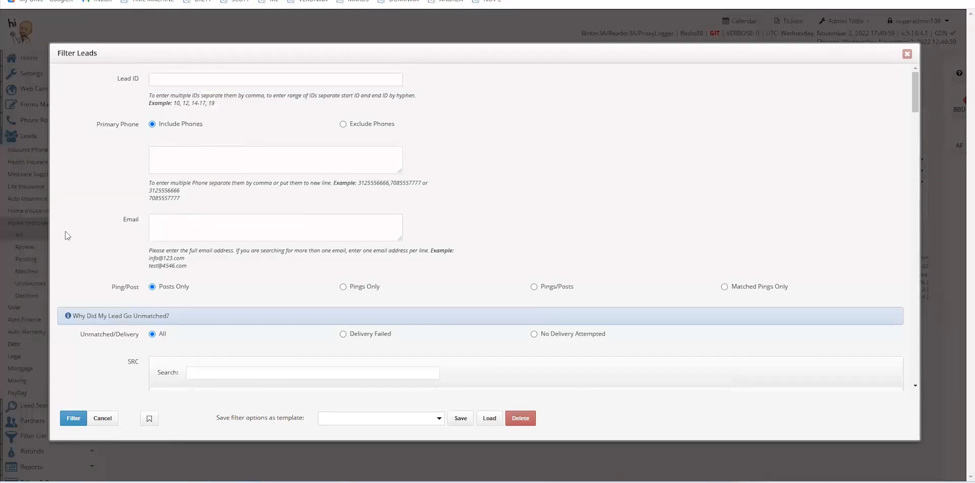
Filter the leads to only the TheFoxTrott source, which returns "No data found!"
{"action": "scroll", "coordinate": [110, 259], "scroll_direction": "down", "scroll_amount": 3}
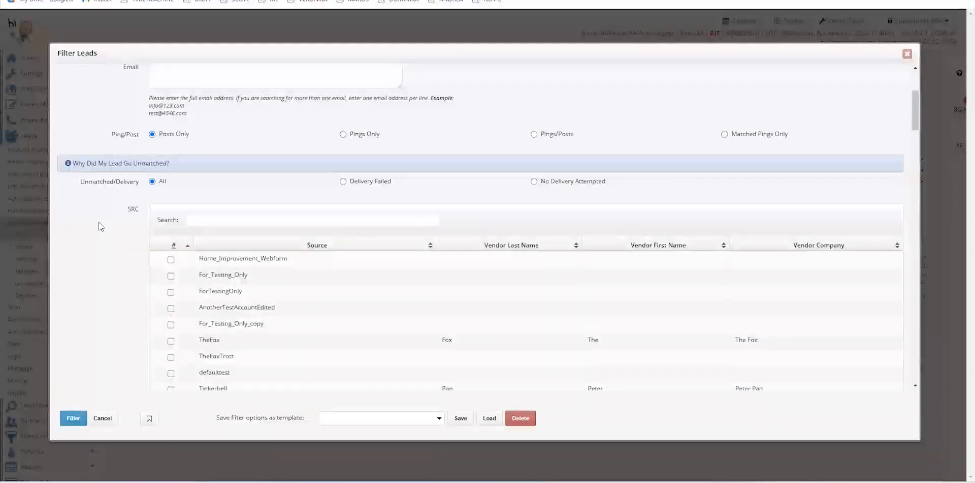
{"action": "scroll", "coordinate": [100, 269], "scroll_direction": "down", "scroll_amount": 1}
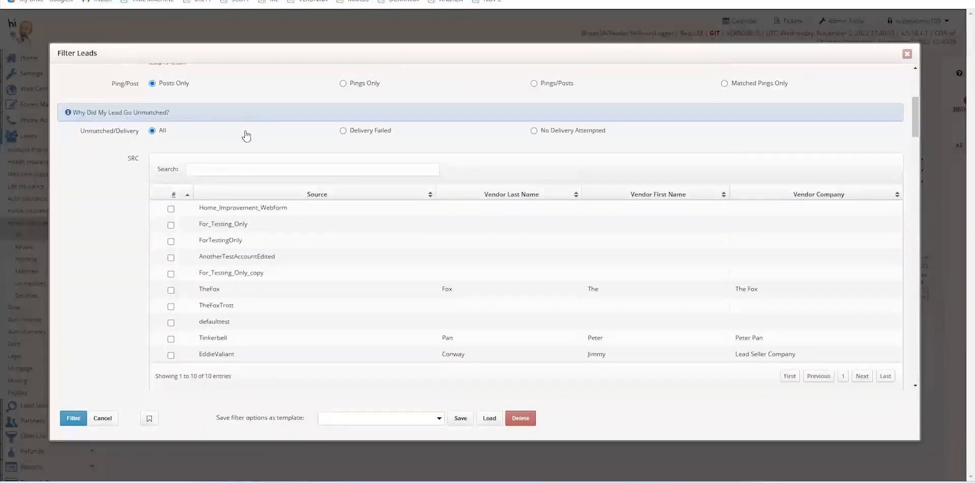
{"action": "scroll", "coordinate": [246, 135], "scroll_direction": "down", "scroll_amount": 1}
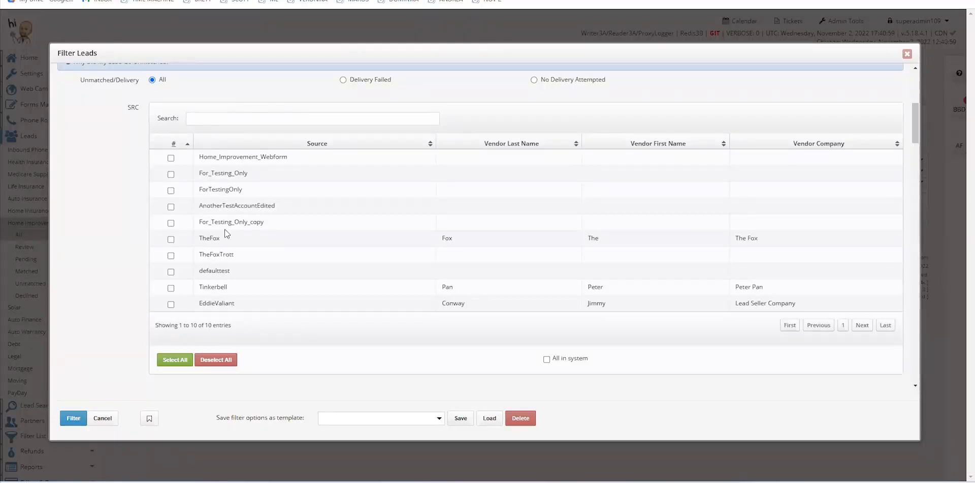
{"action": "left_click", "coordinate": [170, 256]}
{"action": "left_click", "coordinate": [173, 360]}
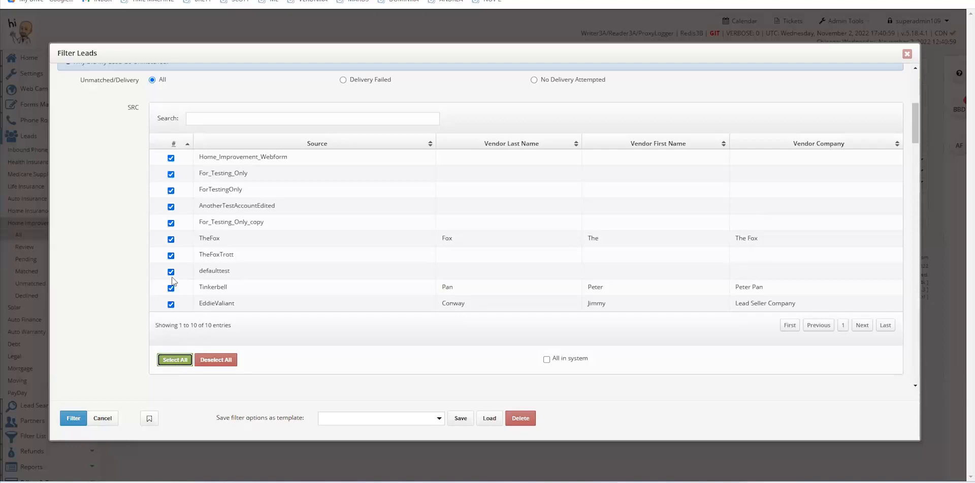
{"action": "left_click", "coordinate": [211, 360]}
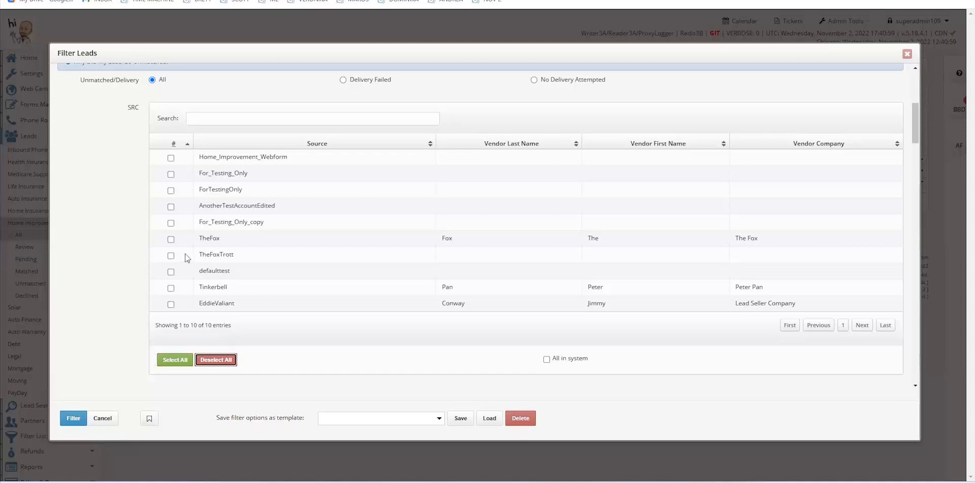
{"action": "left_click", "coordinate": [171, 256]}
{"action": "left_click", "coordinate": [77, 417]}
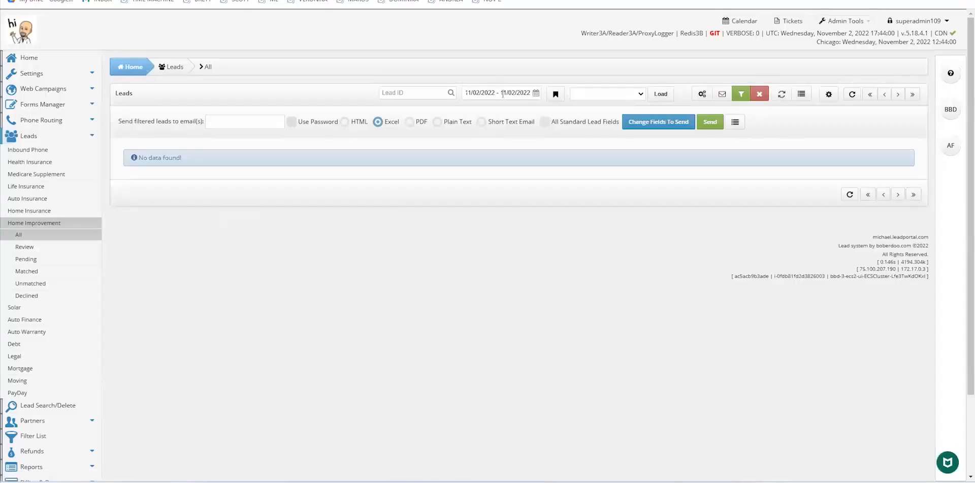
Set the date range to Last Month, then reset the lead filters to show the single lead
{"action": "left_click", "coordinate": [535, 93]}
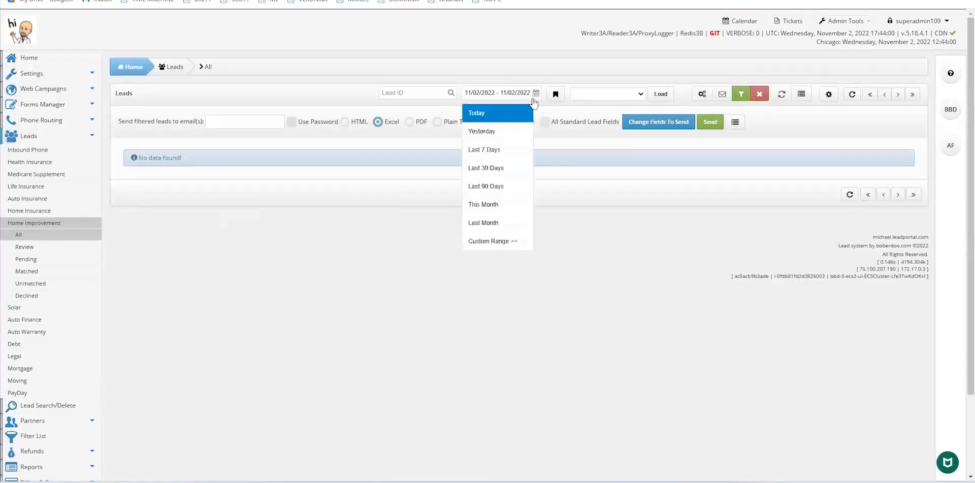
{"action": "left_click", "coordinate": [496, 223]}
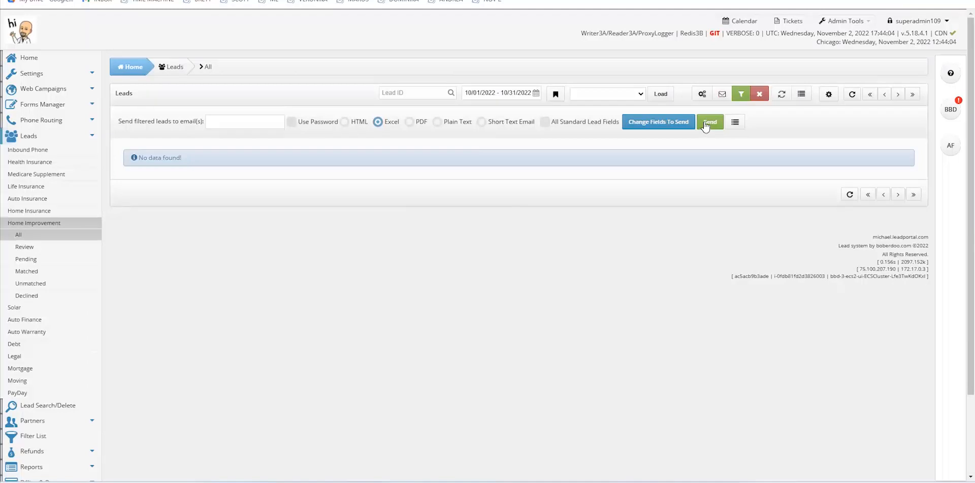
{"action": "left_click", "coordinate": [760, 95]}
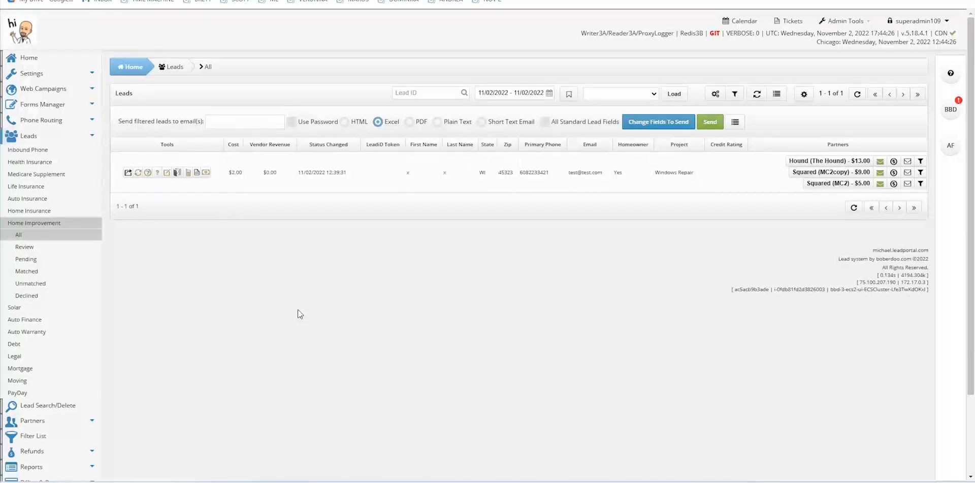
{"action": "scroll", "coordinate": [298, 310], "scroll_direction": "down", "scroll_amount": 2}
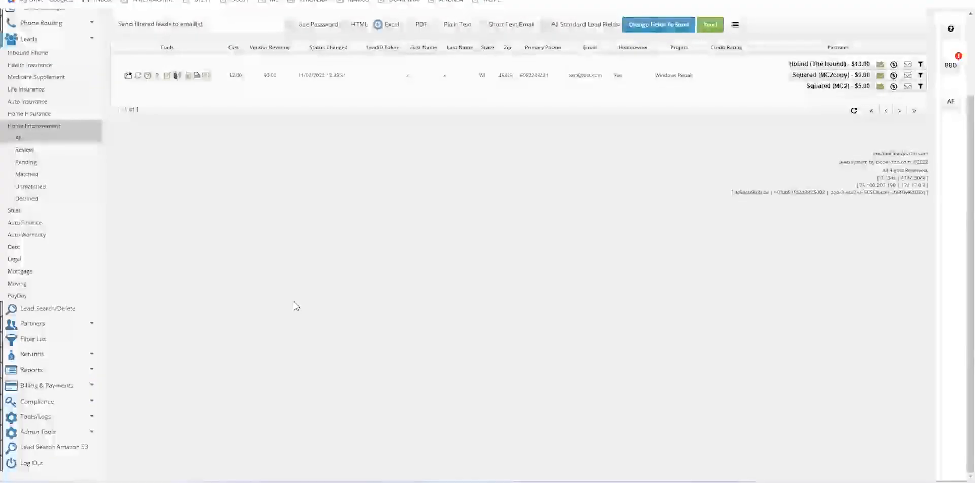
{"action": "left_click", "coordinate": [32, 374]}
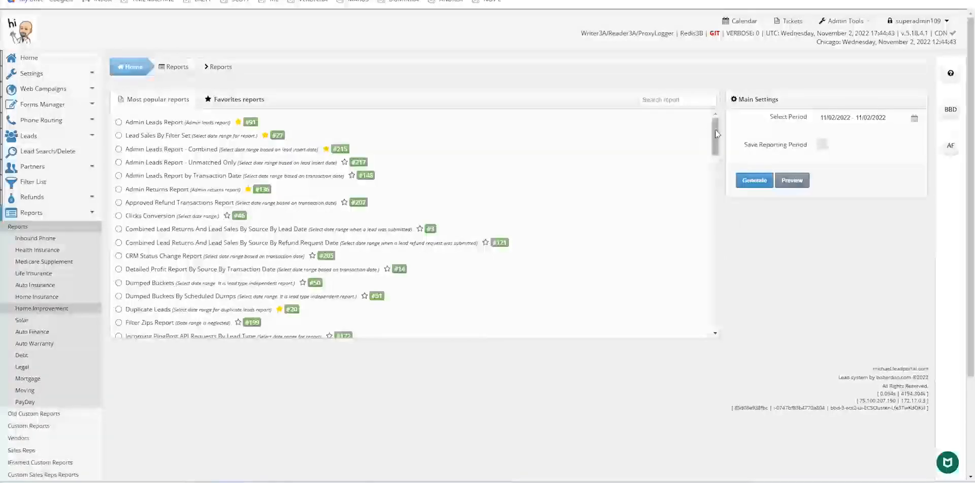
Search reports for 'profit', clear the search, and select the Admin Leads Report
{"action": "mouse_move", "coordinate": [715, 129]}
{"action": "left_mouse_down"}
{"action": "mouse_move", "coordinate": [714, 277]}
{"action": "mouse_move", "coordinate": [702, 126]}
{"action": "left_mouse_up"}
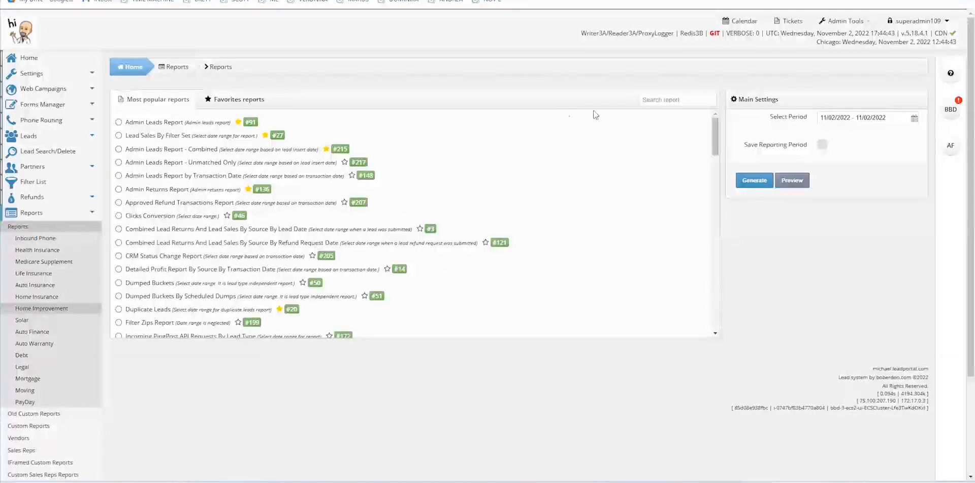
{"action": "left_click", "coordinate": [653, 100]}
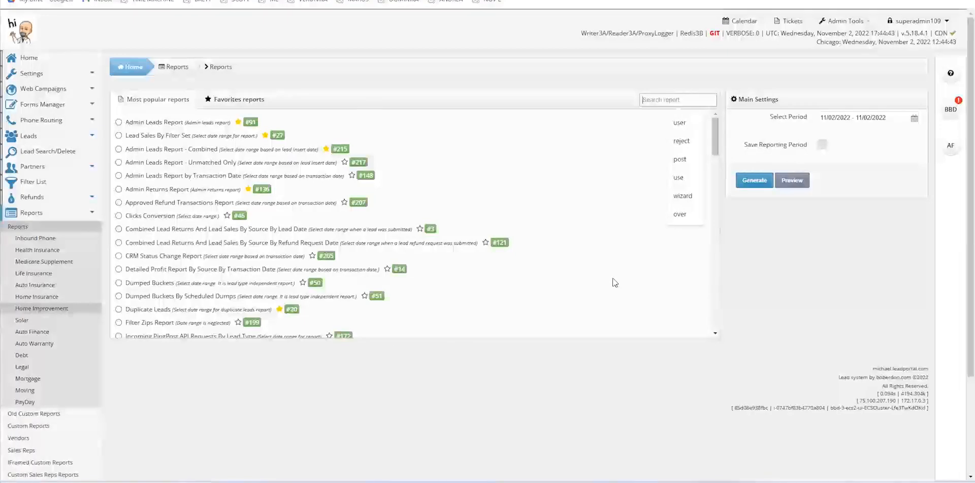
{"action": "type", "text": "profit"}
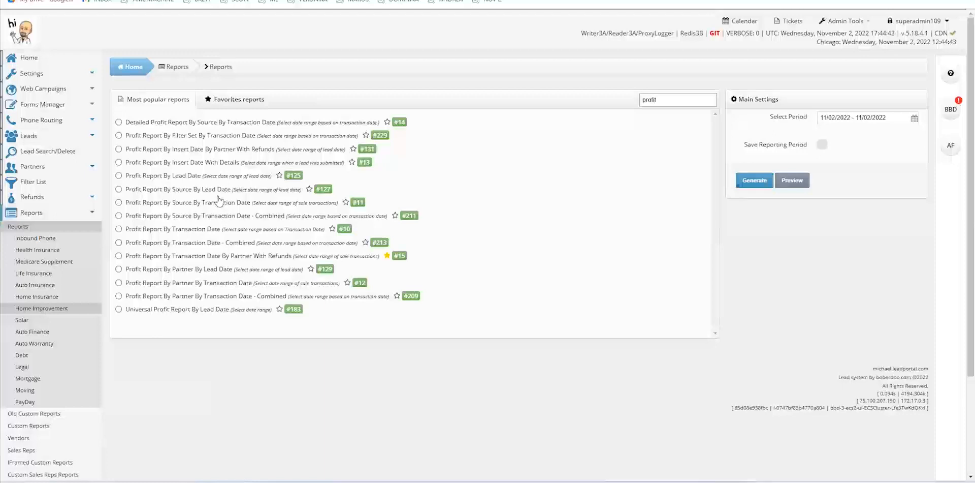
{"action": "left_click_drag", "start_coordinate": [667, 98], "coordinate": [633, 108]}
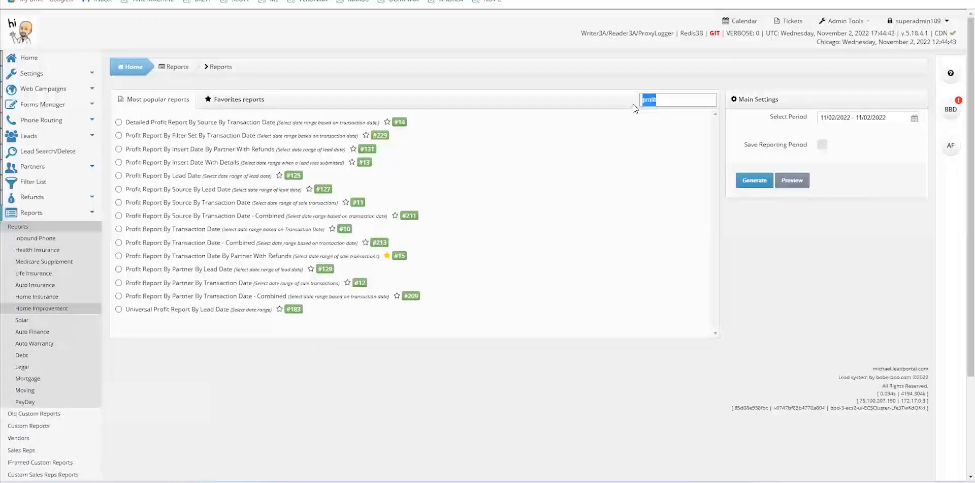
{"action": "key", "text": "BackSpace"}
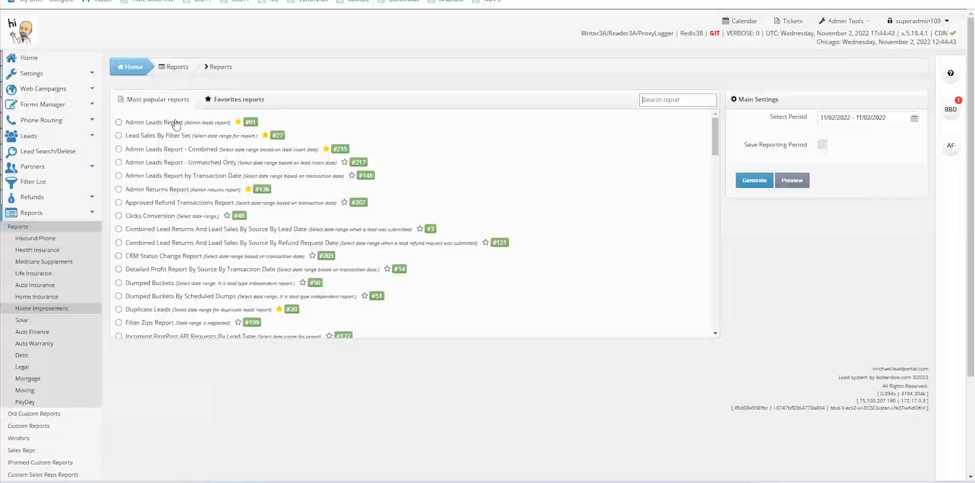
{"action": "left_click", "coordinate": [141, 124]}
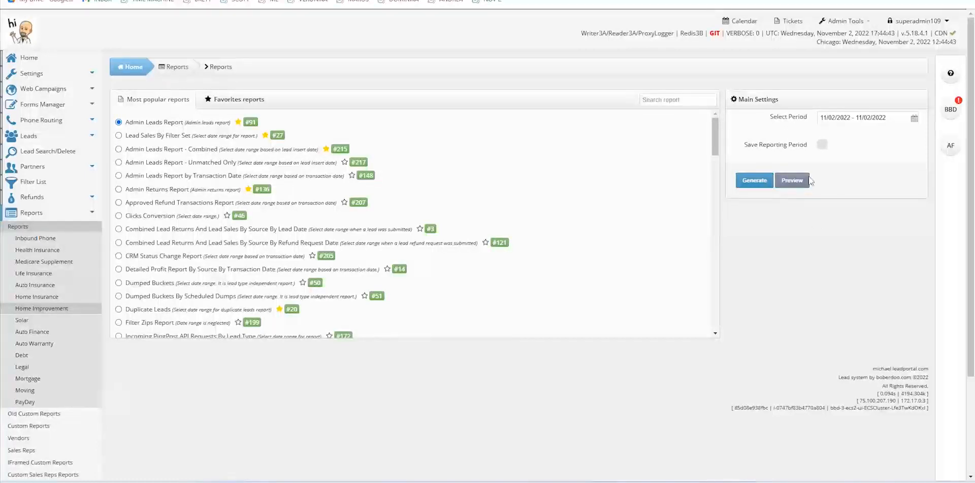
Generate the 11/02/2022 Admin Leads Report and review lead 115's sales to The Hound, MC2copy and MC2
{"action": "left_click", "coordinate": [756, 181]}
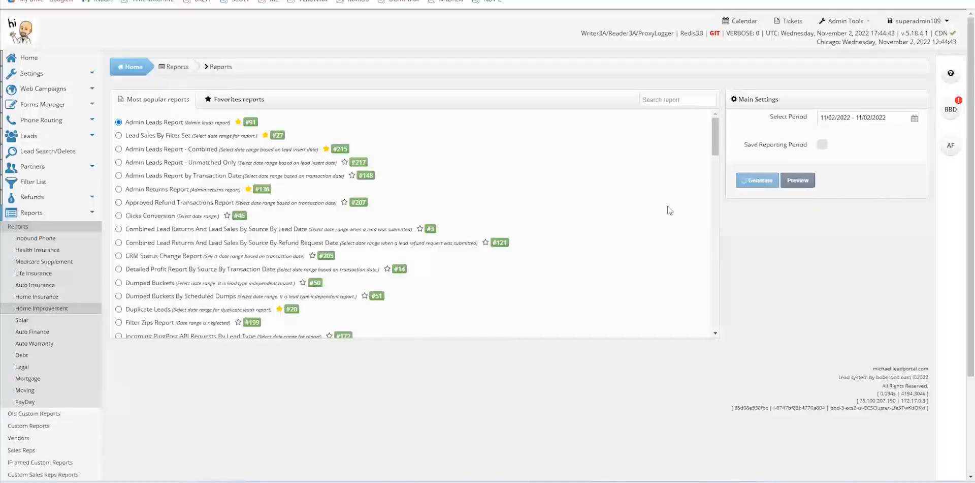
{"action": "scroll", "coordinate": [665, 229], "scroll_direction": "down", "scroll_amount": 5}
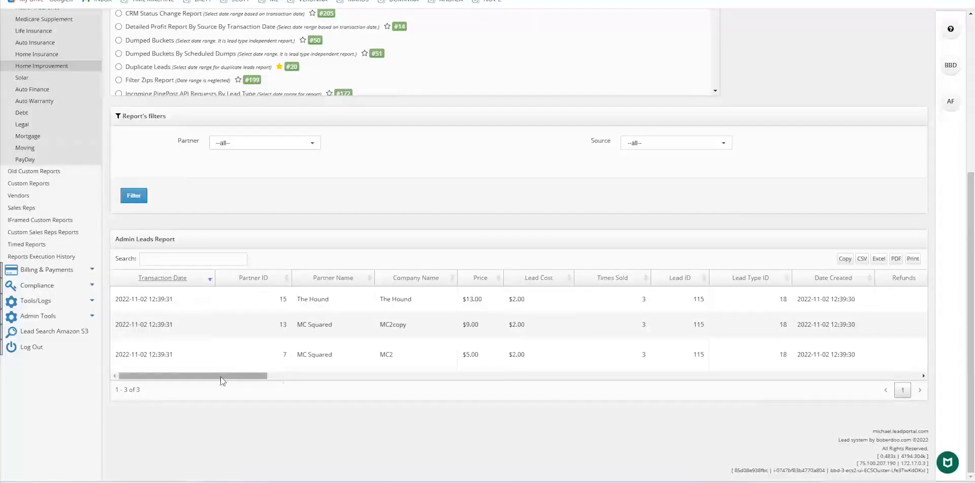
{"action": "left_click_drag", "start_coordinate": [219, 379], "coordinate": [198, 406]}
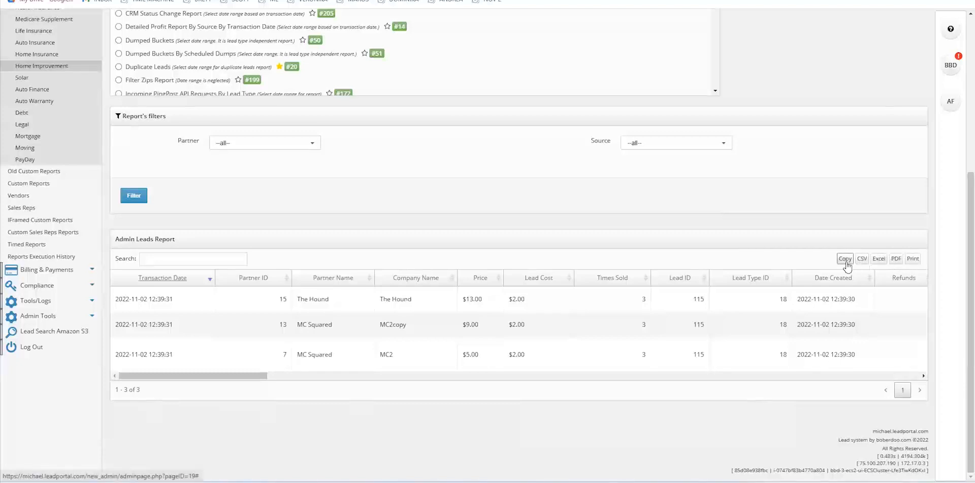
{"action": "scroll", "coordinate": [741, 265], "scroll_direction": "up", "scroll_amount": 5}
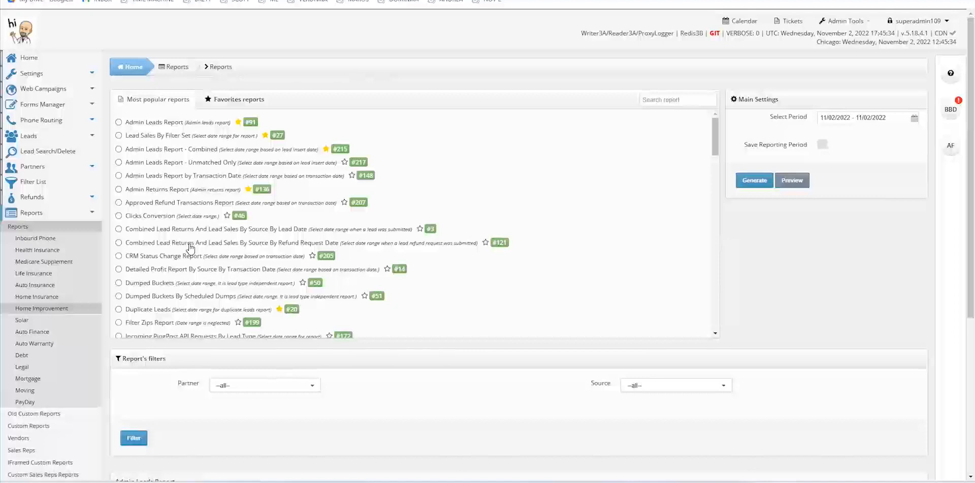
Go through Custom Reports to the Timed Reports list showing the two scheduled reports
{"action": "left_click", "coordinate": [29, 425]}
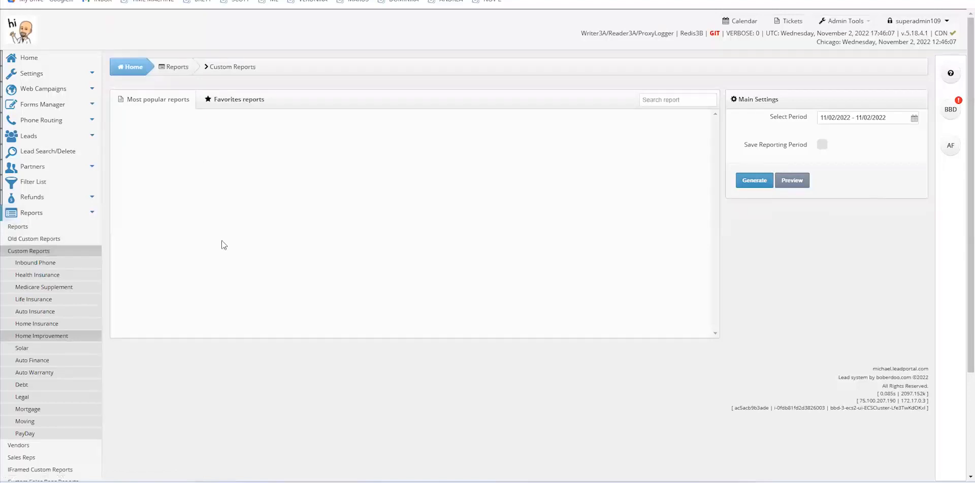
{"action": "scroll", "coordinate": [222, 244], "scroll_direction": "down", "scroll_amount": 1}
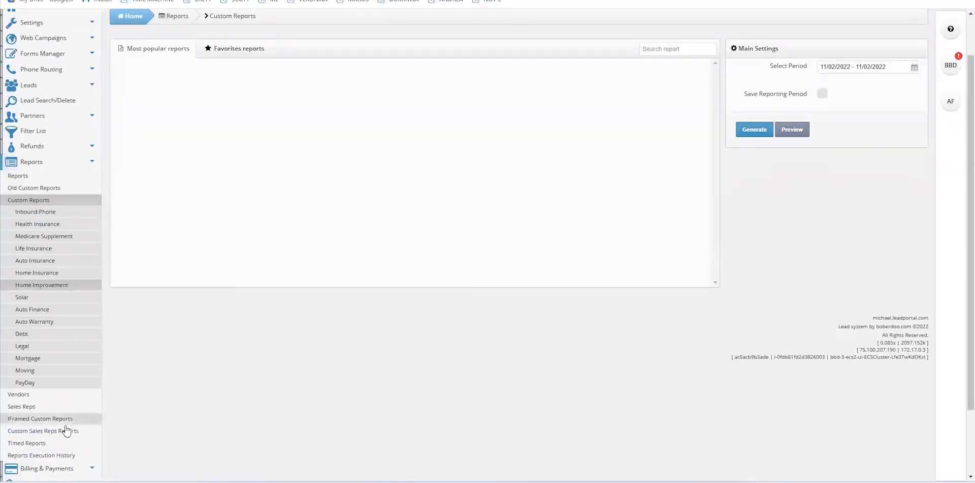
{"action": "left_click", "coordinate": [41, 444]}
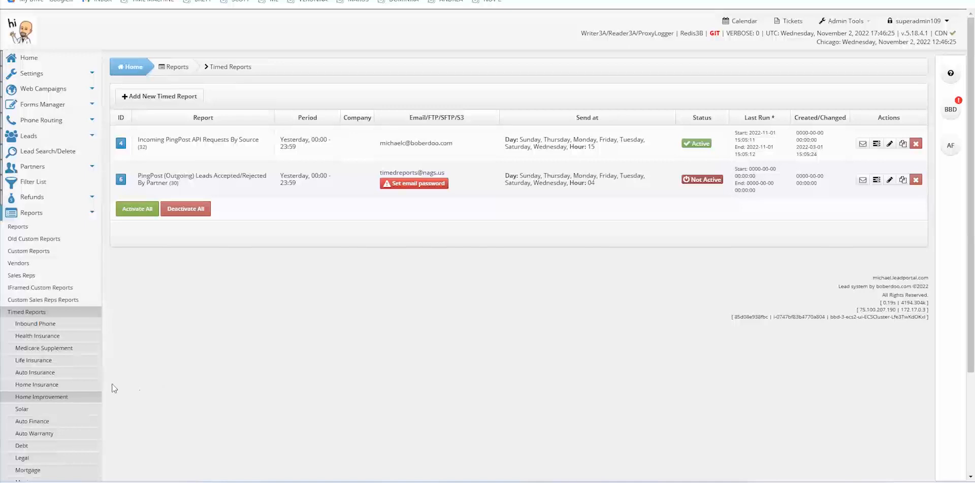
Open Settings > Webhooks/Notifications and highlight the 'Daily limit reached - Filter level' event
{"action": "left_click", "coordinate": [34, 75]}
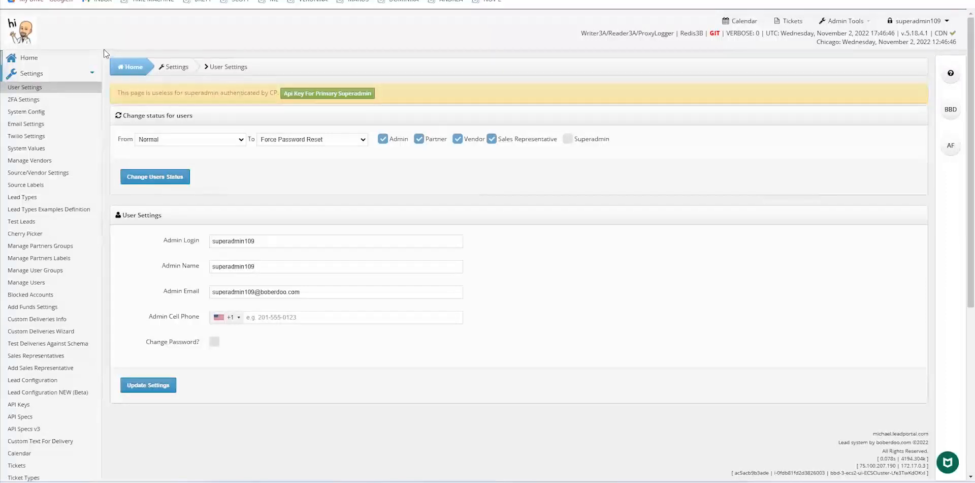
{"action": "scroll", "coordinate": [104, 47], "scroll_direction": "down", "scroll_amount": 2}
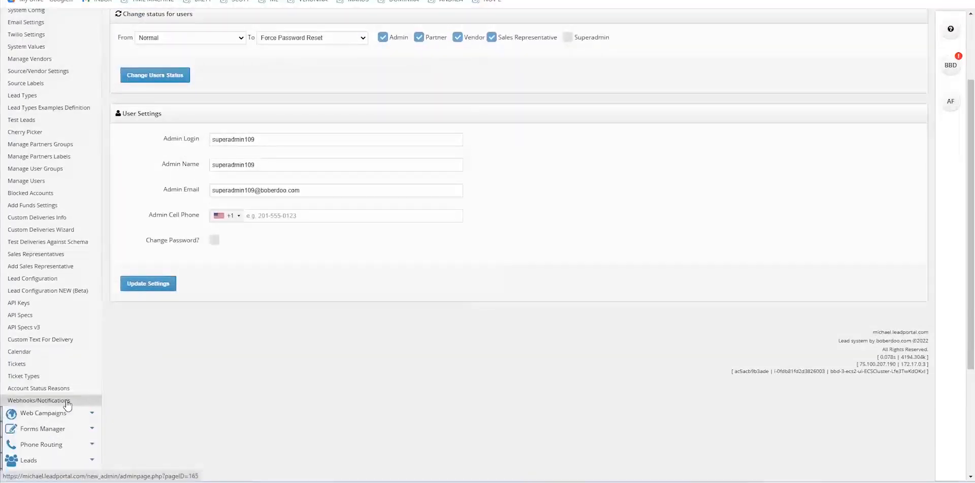
{"action": "left_click", "coordinate": [65, 400]}
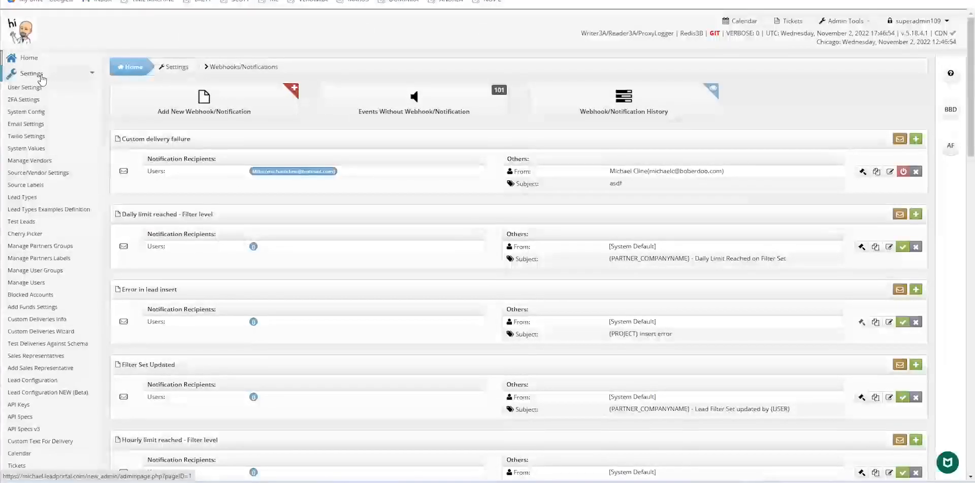
{"action": "scroll", "coordinate": [48, 369], "scroll_direction": "down", "scroll_amount": 3}
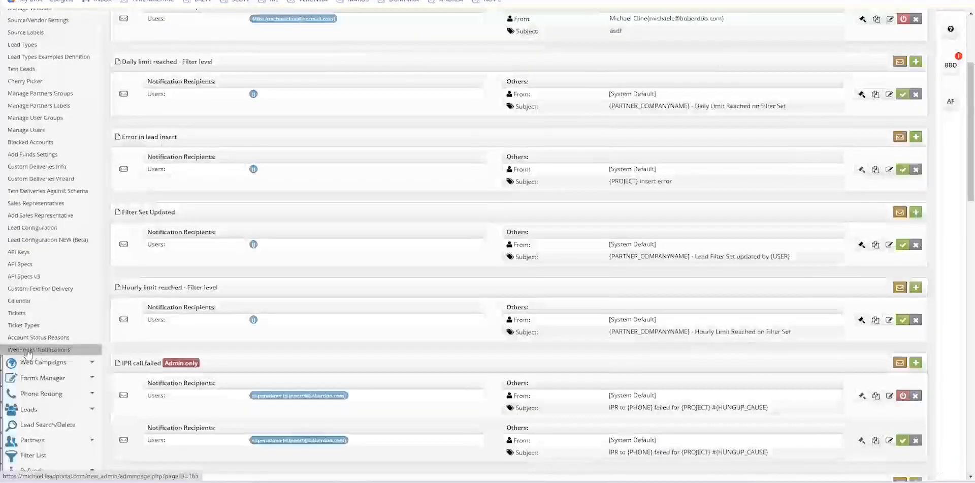
{"action": "scroll", "coordinate": [348, 280], "scroll_direction": "up", "scroll_amount": 3}
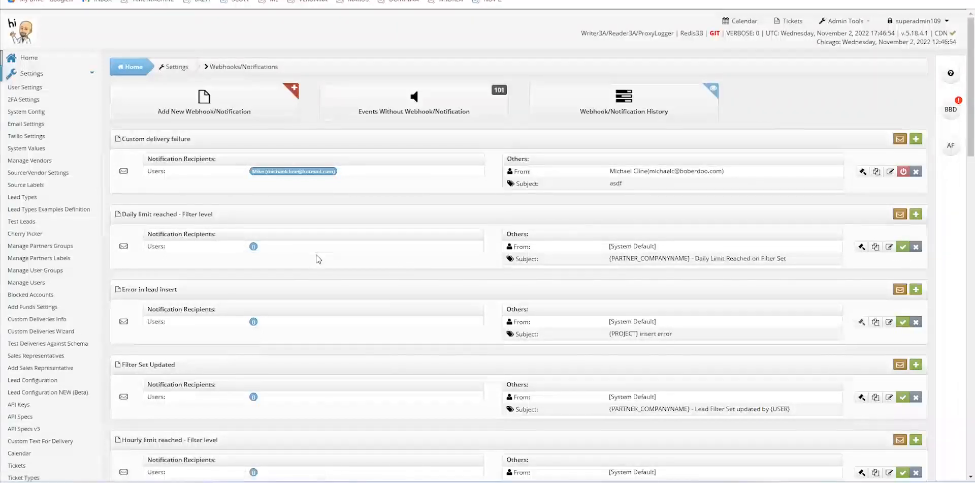
{"action": "left_click_drag", "start_coordinate": [213, 214], "coordinate": [122, 214]}
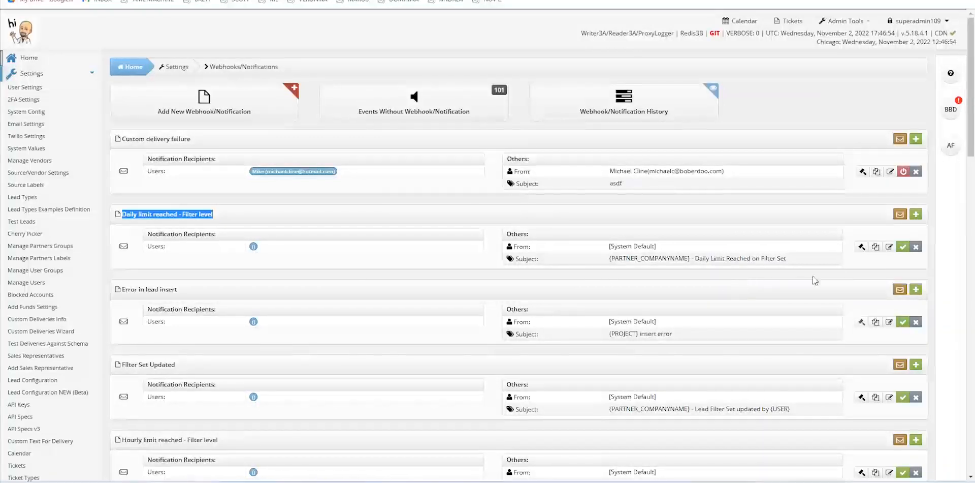
{"action": "left_click", "coordinate": [888, 247]}
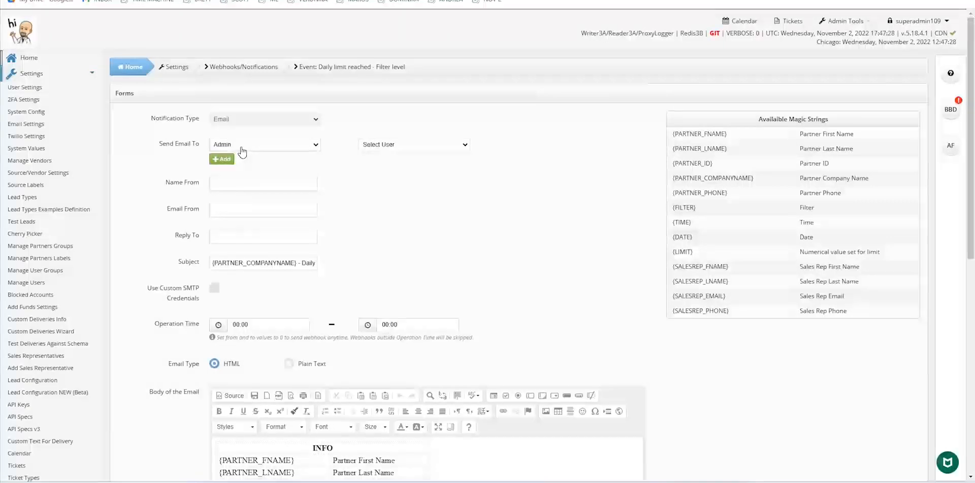
{"action": "scroll", "coordinate": [454, 248], "scroll_direction": "down", "scroll_amount": 5}
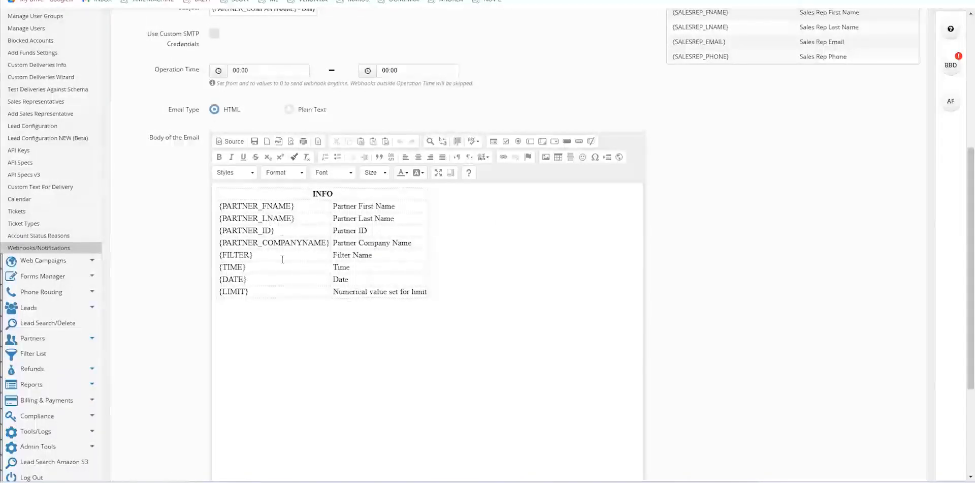
{"action": "scroll", "coordinate": [729, 234], "scroll_direction": "up", "scroll_amount": 2}
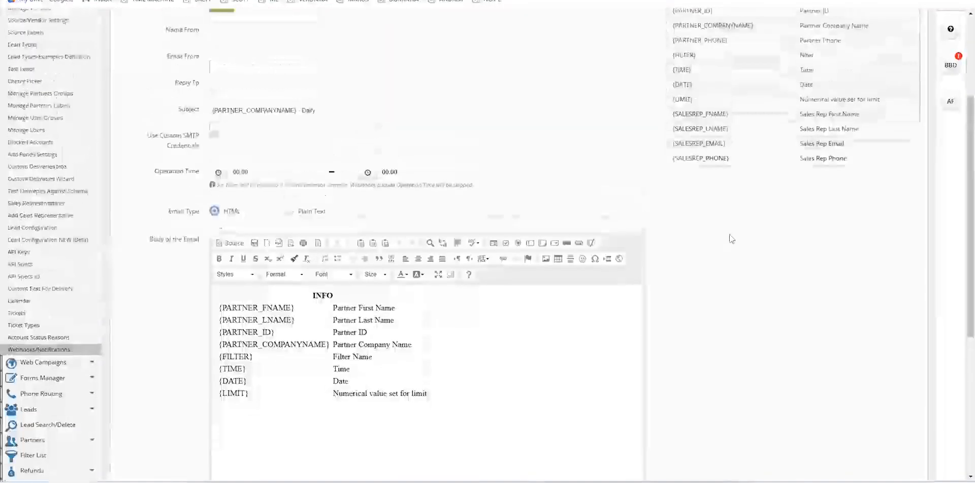
{"action": "scroll", "coordinate": [736, 253], "scroll_direction": "up", "scroll_amount": 1}
{"action": "scroll", "coordinate": [487, 127], "scroll_direction": "up", "scroll_amount": 1}
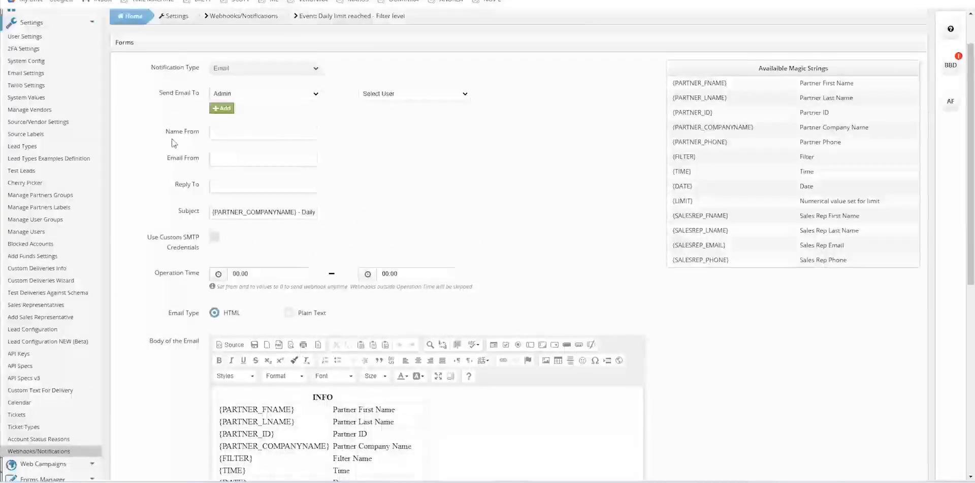
{"action": "left_click", "coordinate": [61, 451]}
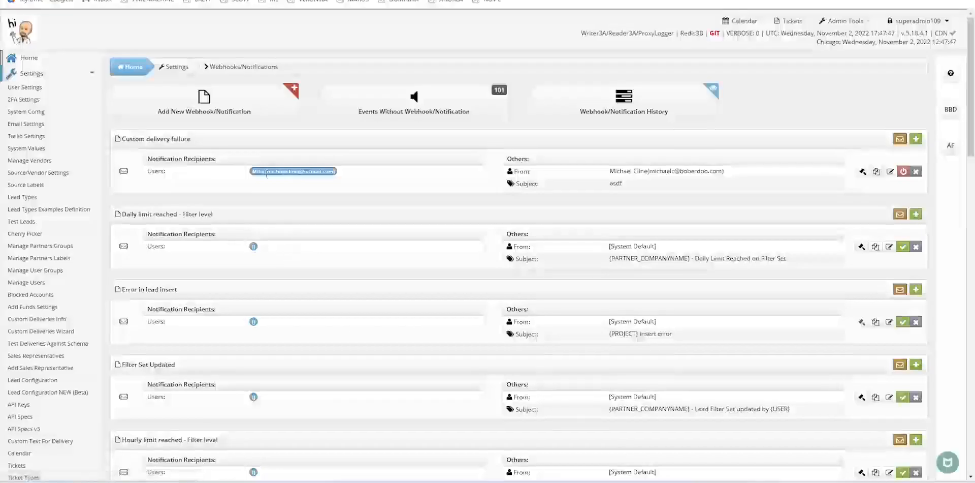
{"action": "scroll", "coordinate": [279, 210], "scroll_direction": "down", "scroll_amount": 3}
{"action": "scroll", "coordinate": [355, 231], "scroll_direction": "down", "scroll_amount": 3}
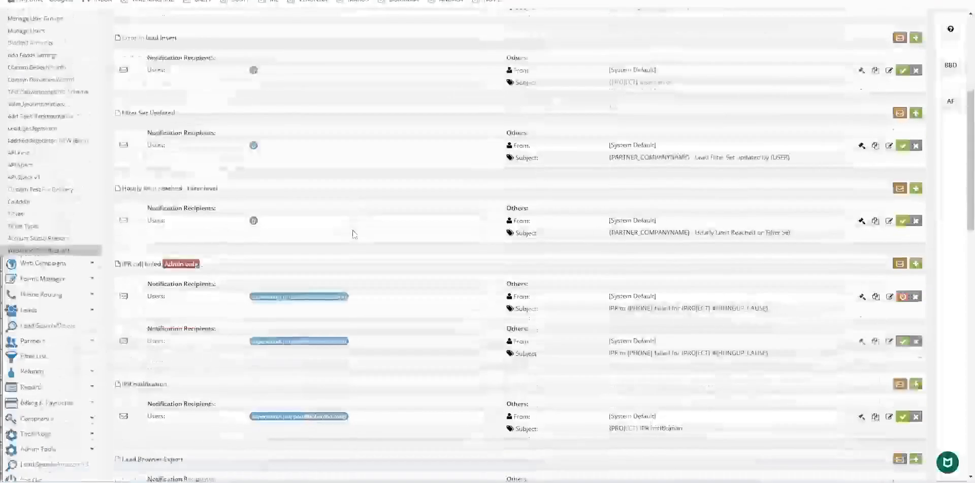
{"action": "scroll", "coordinate": [376, 288], "scroll_direction": "down", "scroll_amount": 7}
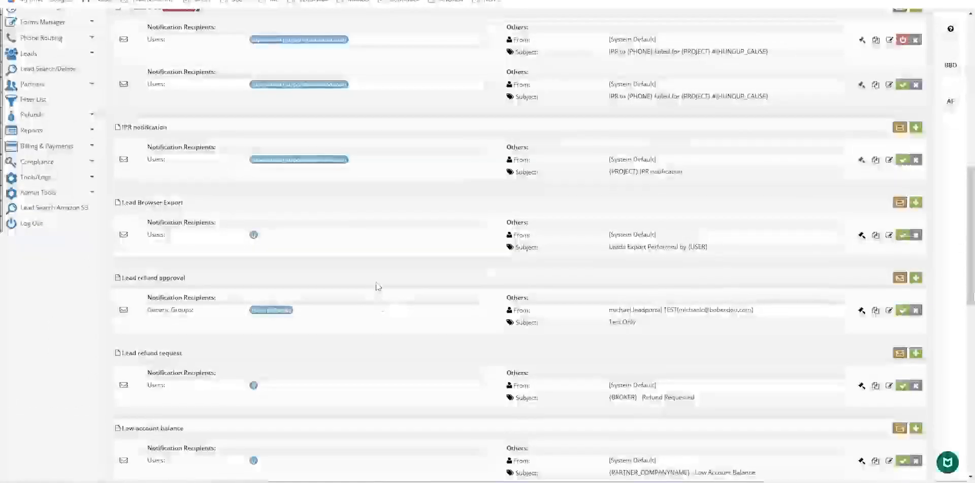
{"action": "scroll", "coordinate": [391, 339], "scroll_direction": "down", "scroll_amount": 3}
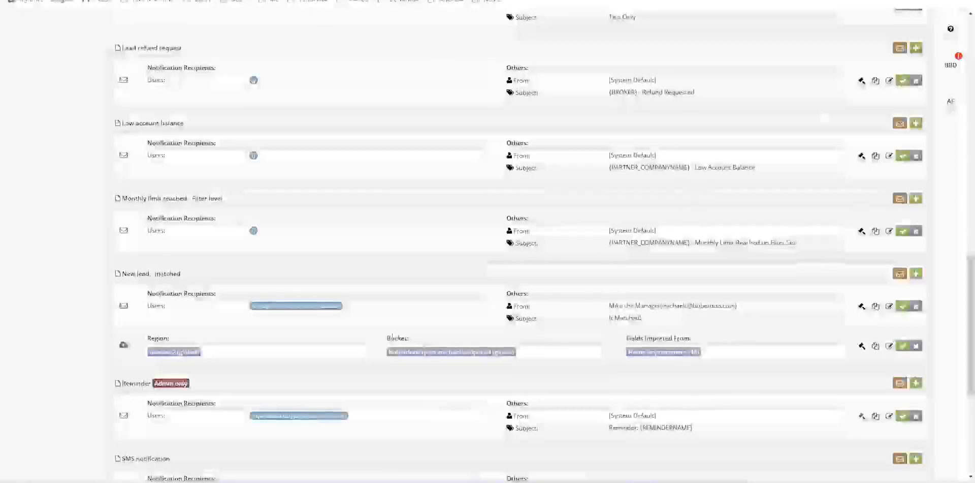
{"action": "scroll", "coordinate": [392, 336], "scroll_direction": "up", "scroll_amount": 20}
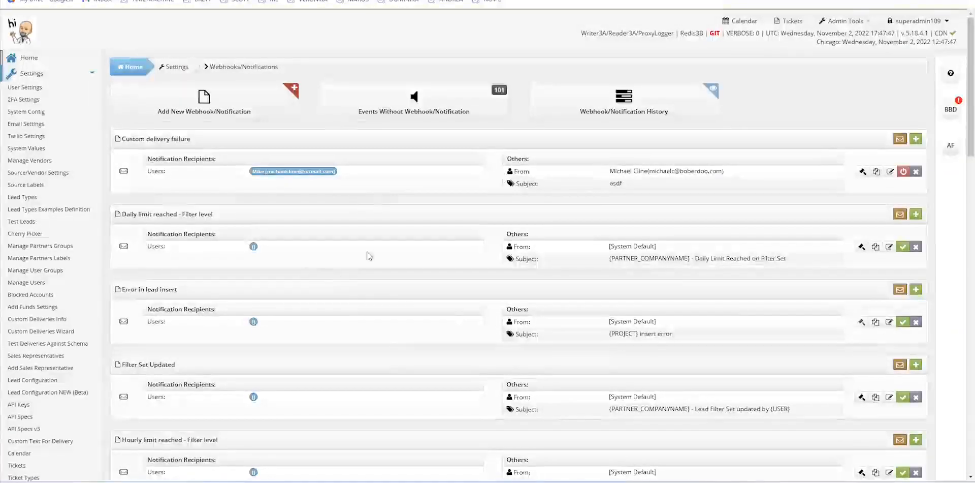
{"action": "left_click", "coordinate": [255, 106]}
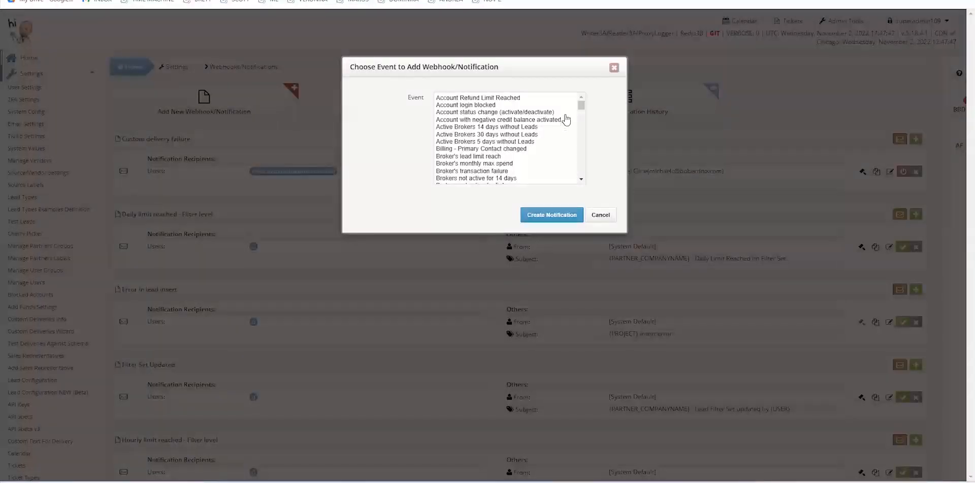
{"action": "left_click_drag", "start_coordinate": [580, 107], "coordinate": [582, 177]}
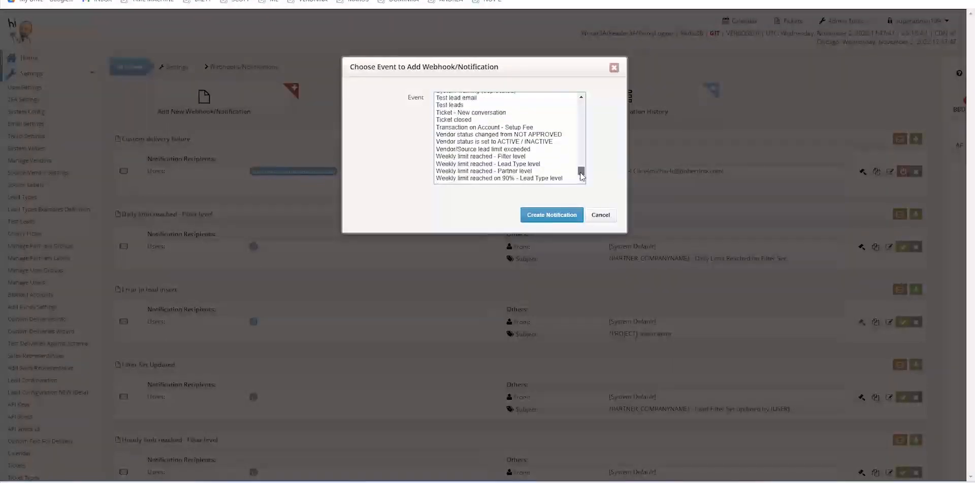
{"action": "left_click", "coordinate": [581, 125]}
{"action": "left_click_drag", "start_coordinate": [582, 172], "coordinate": [581, 102]}
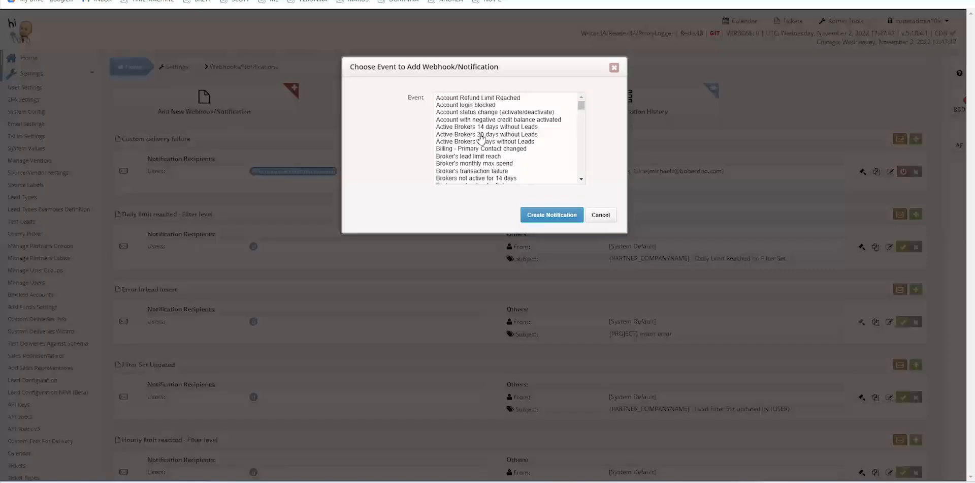
{"action": "left_click", "coordinate": [599, 214]}
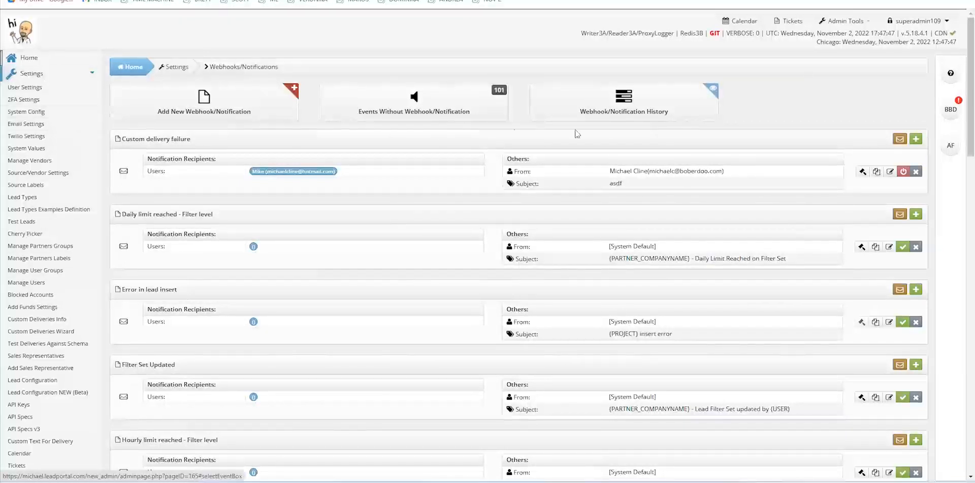
{"action": "left_click", "coordinate": [789, 22]}
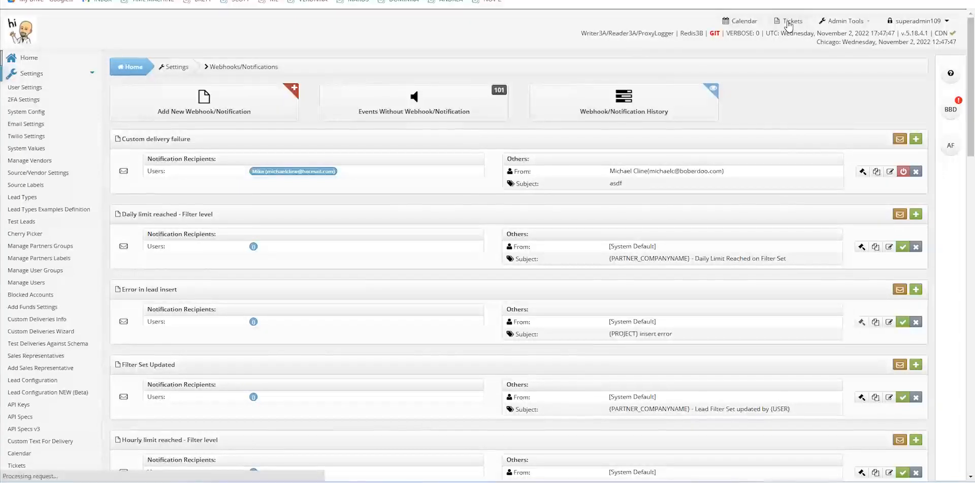